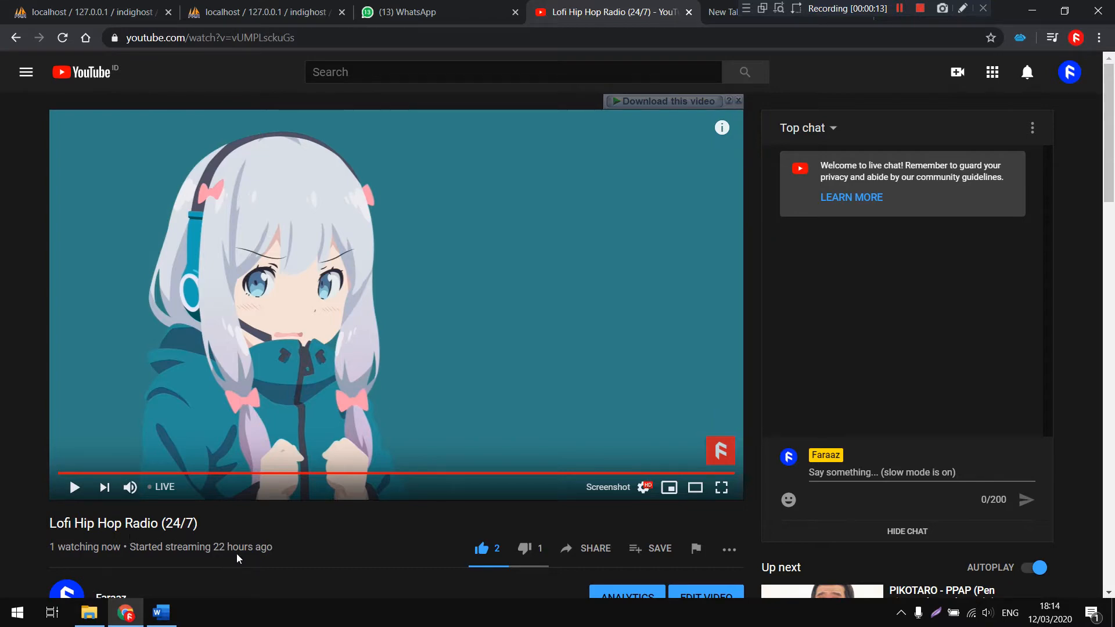
Switch to the blank Word document
{"action": "scroll", "coordinate": [238, 557], "scroll_direction": "down", "scroll_amount": 4}
{"action": "scroll", "coordinate": [210, 555], "scroll_direction": "up", "scroll_amount": 4}
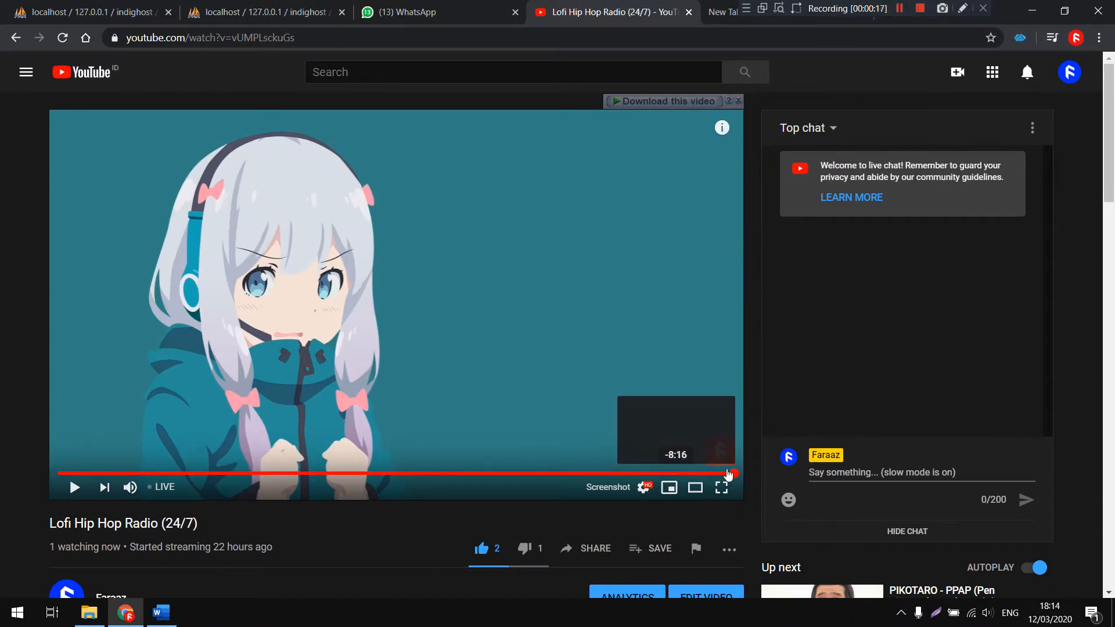
{"action": "left_click", "coordinate": [160, 612]}
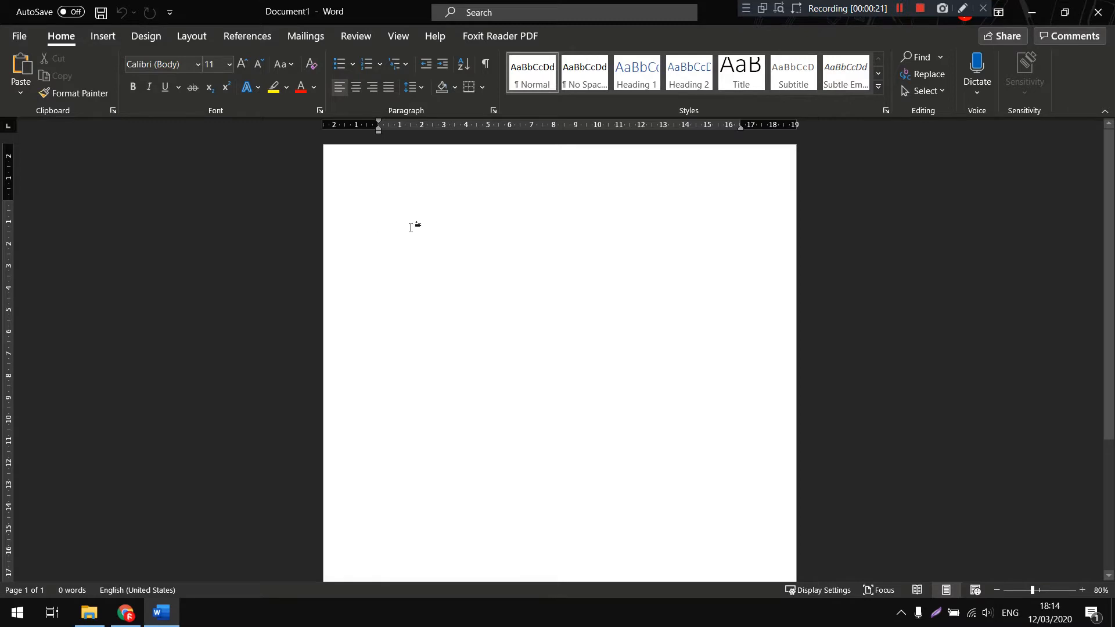
{"action": "scroll", "coordinate": [410, 229], "scroll_direction": "down", "scroll_amount": 3}
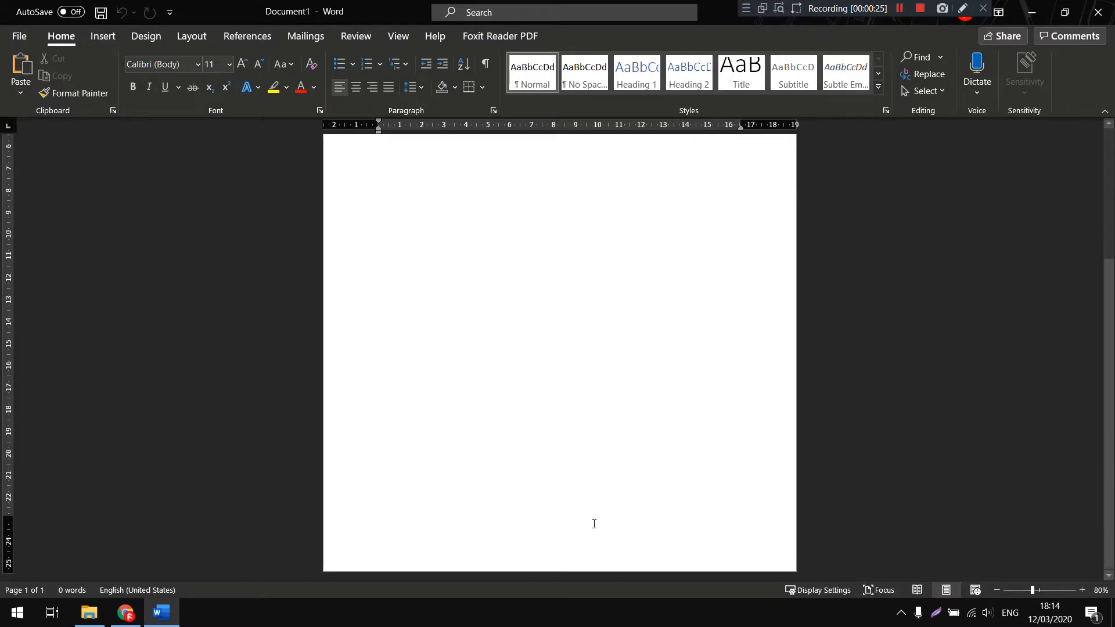
{"action": "scroll", "coordinate": [563, 514], "scroll_direction": "up", "scroll_amount": 3}
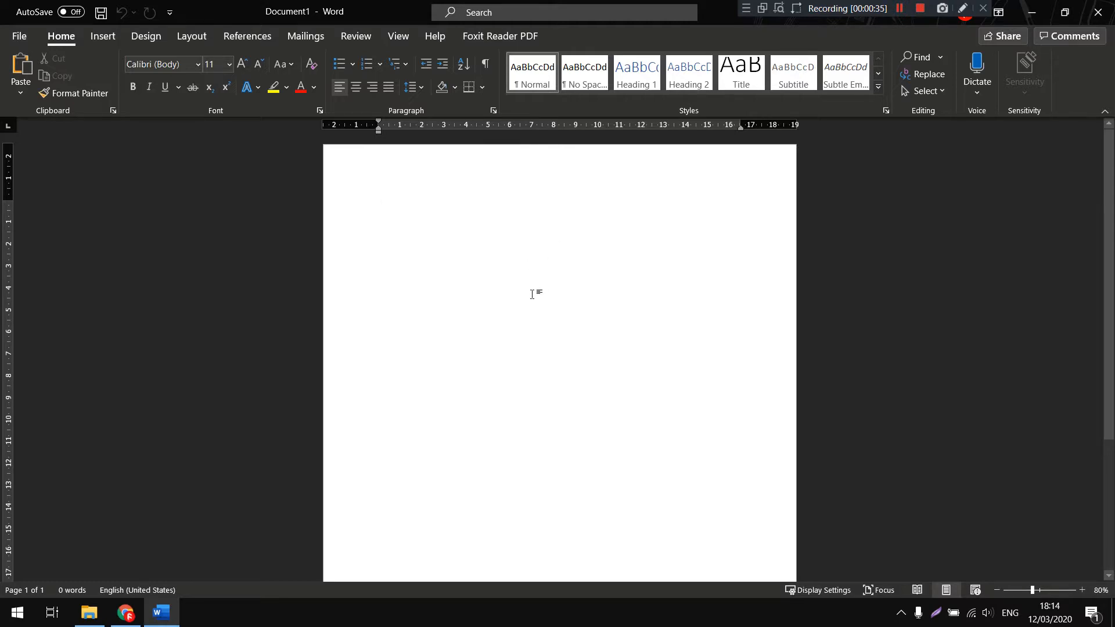
{"action": "scroll", "coordinate": [531, 296], "scroll_direction": "down", "scroll_amount": 3}
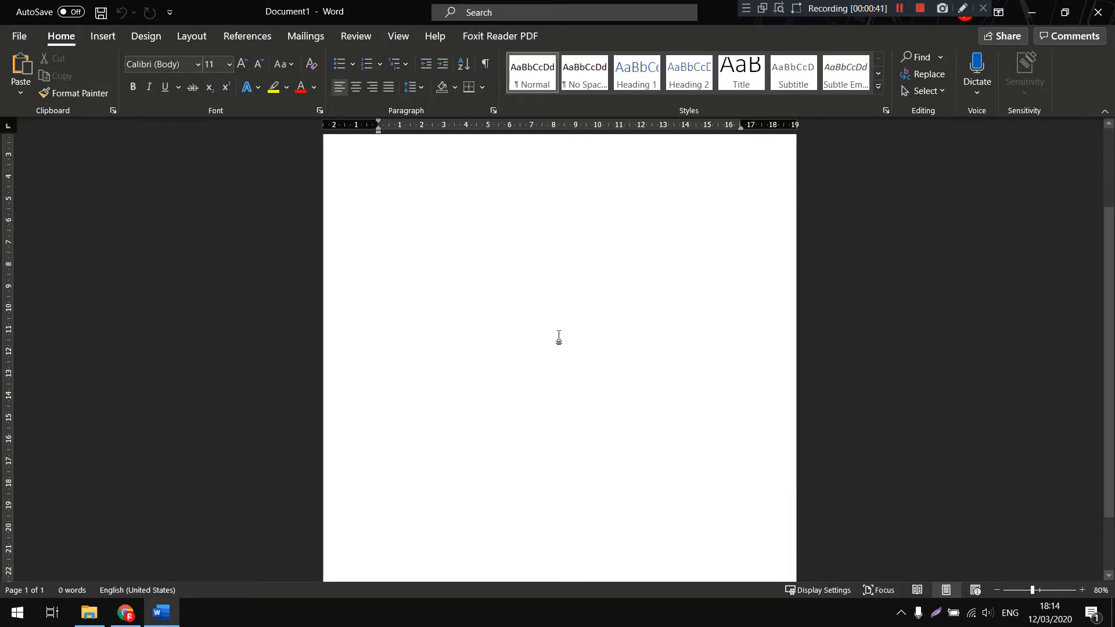
{"action": "scroll", "coordinate": [580, 267], "scroll_direction": "up", "scroll_amount": 3}
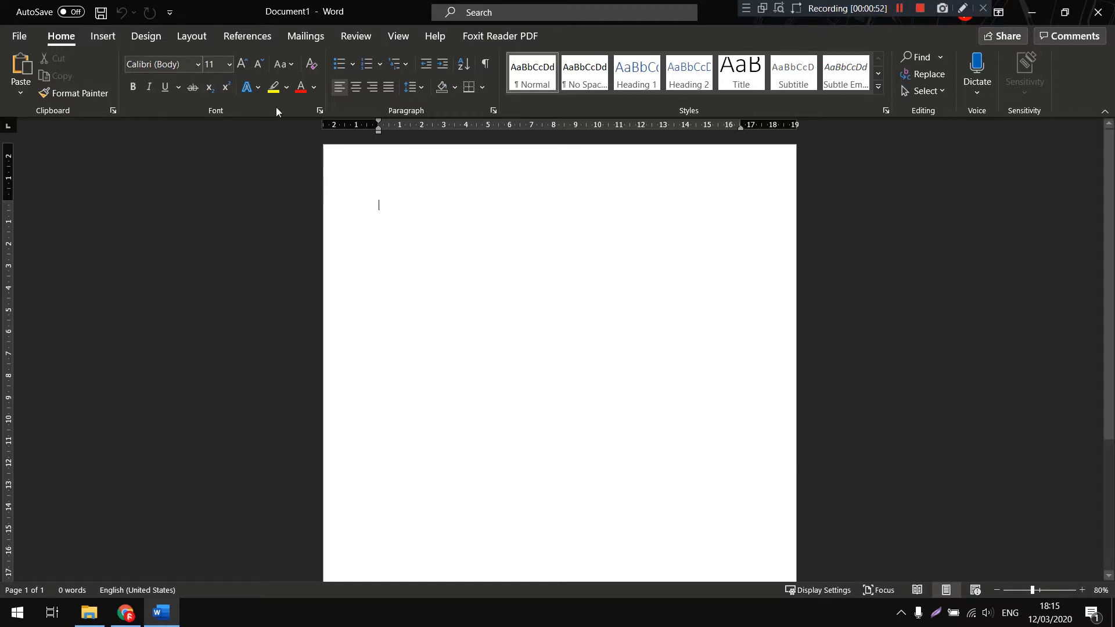
{"action": "scroll", "coordinate": [627, 282], "scroll_direction": "down", "scroll_amount": 5}
{"action": "scroll", "coordinate": [437, 264], "scroll_direction": "up", "scroll_amount": 5}
{"action": "left_click", "coordinate": [103, 36]}
{"action": "left_click", "coordinate": [63, 36]}
{"action": "type", "text": "Lorem ipsum"}
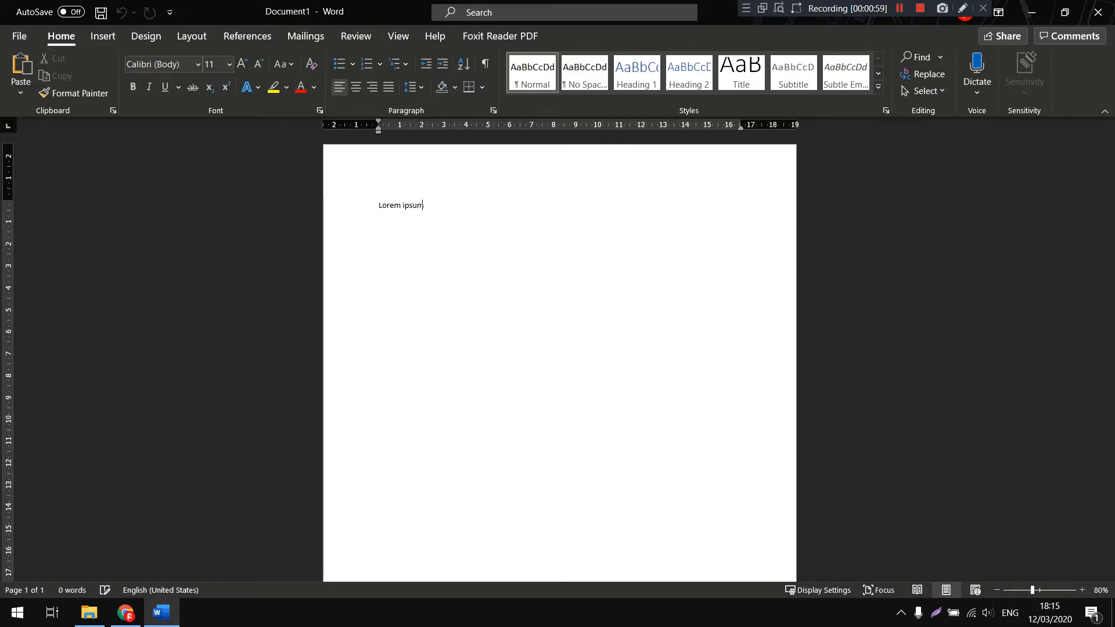
{"action": "key", "text": "ctrl+a"}
{"action": "key", "text": "ctrl+c"}
{"action": "key", "text": "Right"}
{"action": "key", "text": "ctrl+v"}
{"action": "key", "text": "ctrl+v"}
{"action": "key", "text": "ctrl+v"}
{"action": "key", "text": "ctrl+v"}
{"action": "key", "text": "ctrl+v"}
{"action": "key", "text": "ctrl+v"}
{"action": "key", "text": "ctrl+v"}
{"action": "key", "text": "ctrl+v"}
{"action": "key", "text": "ctrl+v"}
{"action": "key", "text": "ctrl+v"}
{"action": "key", "text": "ctrl+v"}
{"action": "key", "text": "ctrl+v"}
{"action": "key", "text": "ctrl+v"}
{"action": "key", "text": "ctrl+a"}
{"action": "key", "text": "BackSpace"}
Fill the first page with about 22 lines of filler text by repeating a copied "sdsssss" string
{"action": "type", "text": "sdsssssssssssssssssssssssssssssssssssssss"}
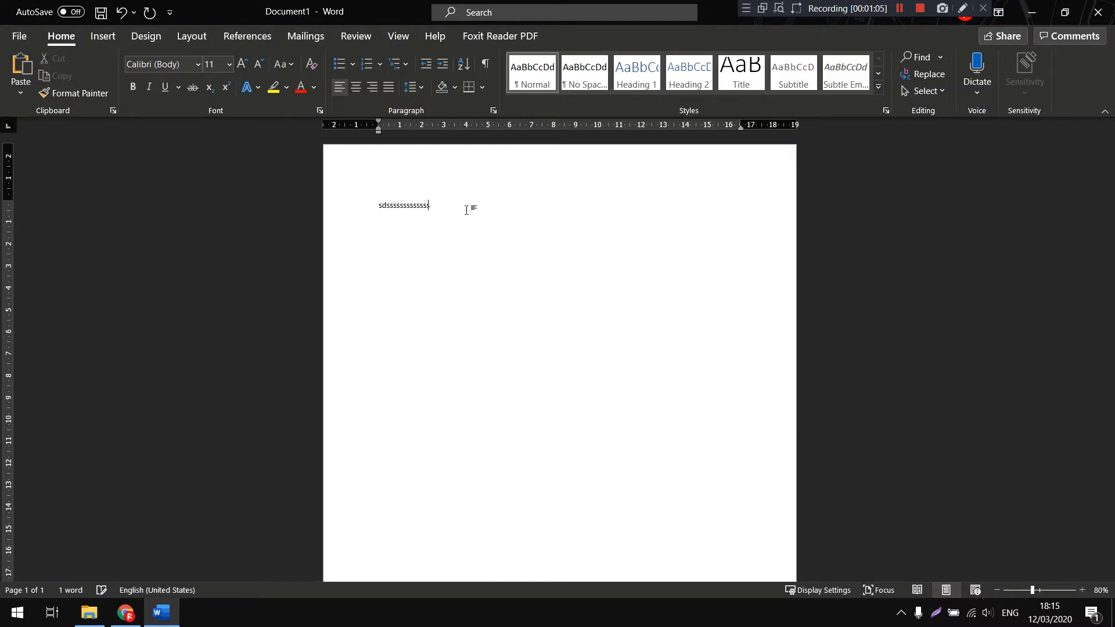
{"action": "left_click_drag", "start_coordinate": [382, 200], "coordinate": [465, 206]}
{"action": "key", "text": "ctrl+c"}
{"action": "key", "text": "ctrl+v"}
{"action": "key", "text": "ctrl+v"}
{"action": "key", "text": "ctrl+v"}
{"action": "key", "text": "ctrl+v"}
{"action": "key", "text": "ctrl+v"}
{"action": "key", "text": "ctrl+v"}
{"action": "key", "text": "ctrl+v"}
{"action": "key", "text": "ctrl+v"}
{"action": "key", "text": "ctrl+v"}
{"action": "key", "text": "ctrl+v"}
{"action": "key", "text": "ctrl+v"}
{"action": "key", "text": "ctrl+v"}
{"action": "key", "text": "ctrl+v"}
{"action": "key", "text": "ctrl+v"}
{"action": "key", "text": "ctrl+v"}
{"action": "key", "text": "ctrl+v"}
{"action": "key", "text": "ctrl+v"}
{"action": "key", "text": "ctrl+v"}
{"action": "key", "text": "ctrl+v"}
{"action": "key", "text": "ctrl+v"}
{"action": "key", "text": "ctrl+v"}
{"action": "key", "text": "ctrl+v"}
{"action": "key", "text": "ctrl+v"}
{"action": "key", "text": "ctrl+v"}
{"action": "key", "text": "ctrl+v"}
{"action": "key", "text": "ctrl+v"}
{"action": "key", "text": "ctrl+v"}
{"action": "key", "text": "ctrl+v"}
{"action": "key", "text": "ctrl+v"}
{"action": "key", "text": "ctrl+v"}
{"action": "key", "text": "ctrl+v"}
{"action": "key", "text": "ctrl+v"}
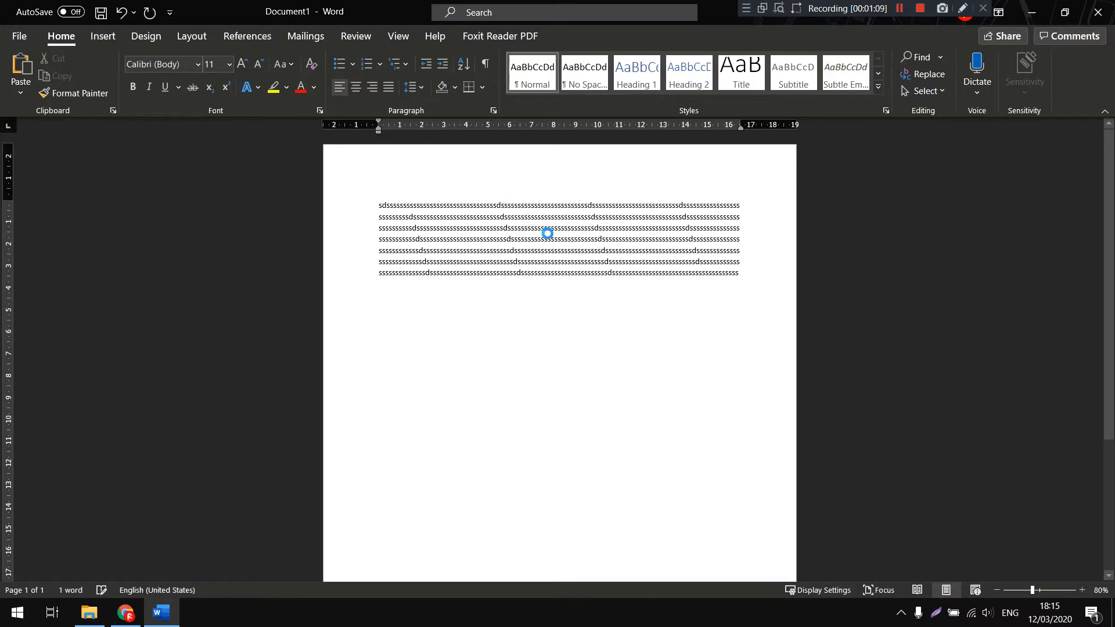
{"action": "key", "text": "ctrl+v"}
{"action": "key", "text": "ctrl+v"}
{"action": "key", "text": "ctrl+v"}
{"action": "key", "text": "ctrl+v"}
{"action": "key", "text": "ctrl+v"}
{"action": "key", "text": "ctrl+v"}
{"action": "key", "text": "ctrl+v"}
{"action": "key", "text": "ctrl+v"}
{"action": "key", "text": "ctrl+v"}
{"action": "key", "text": "ctrl+v"}
{"action": "key", "text": "ctrl+v"}
{"action": "key", "text": "ctrl+v"}
{"action": "key", "text": "ctrl+v"}
{"action": "key", "text": "ctrl+v"}
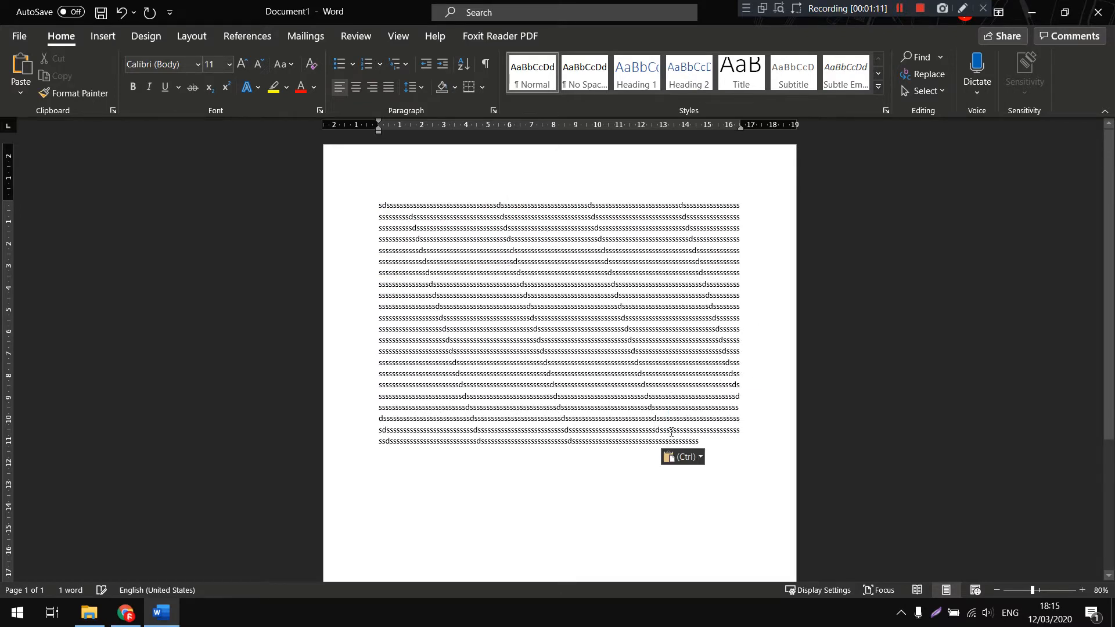
Copy the whole filler paragraph and repeat it on new pages separated by page breaks, up to six pages
{"action": "key", "text": "Return"}
{"action": "key", "text": "ctrl+a"}
{"action": "left_click", "coordinate": [628, 464]}
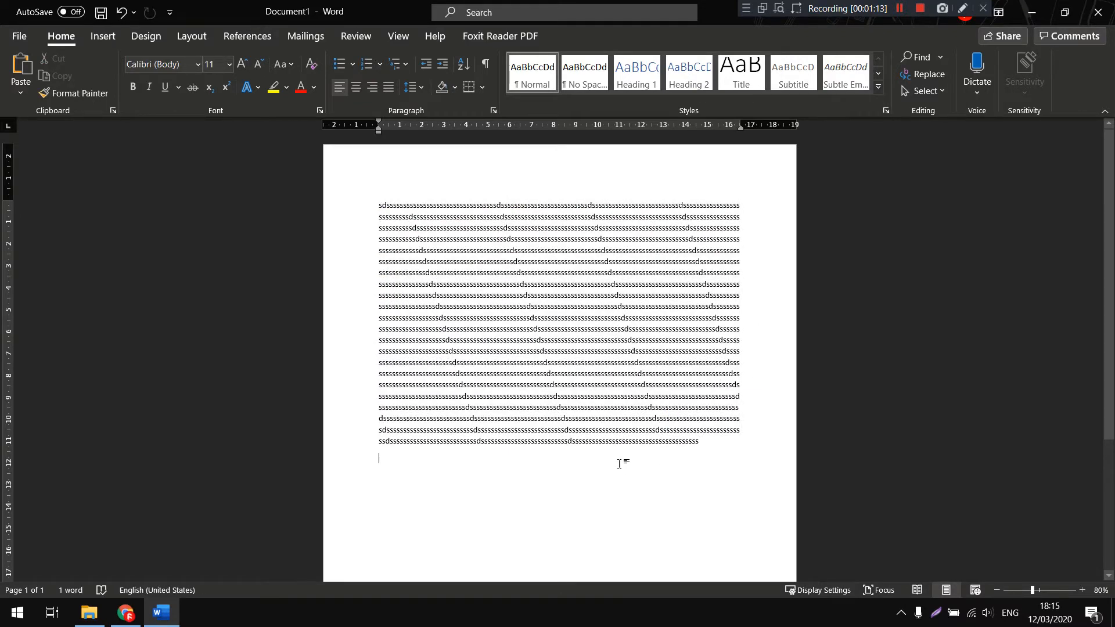
{"action": "left_click", "coordinate": [103, 36]}
{"action": "left_click", "coordinate": [38, 90]}
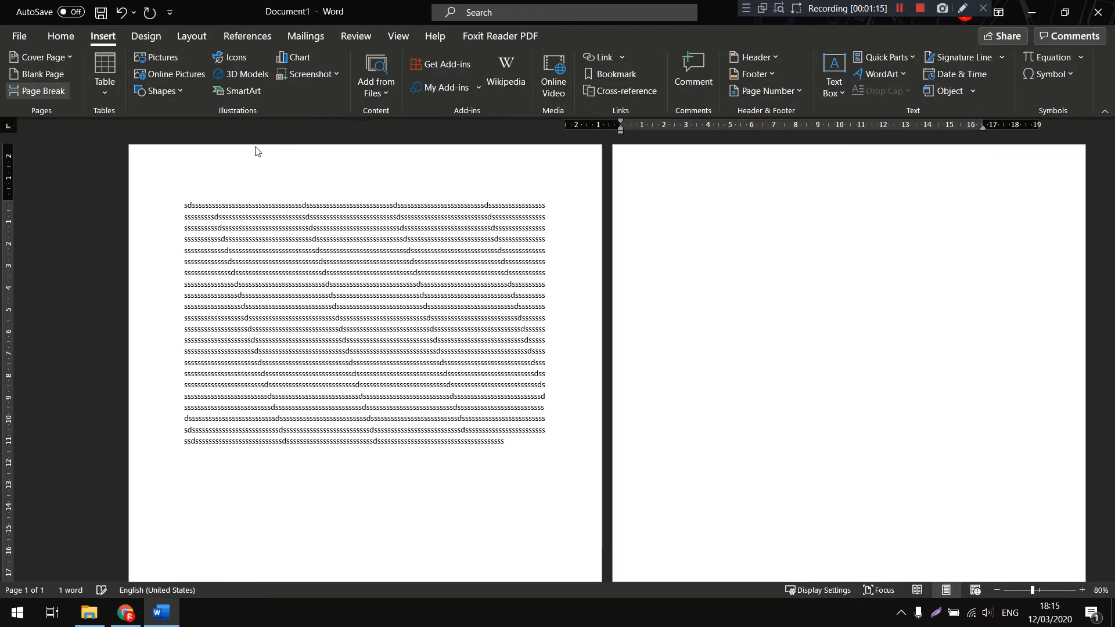
{"action": "key", "text": "ctrl+v"}
{"action": "left_click", "coordinate": [44, 93]}
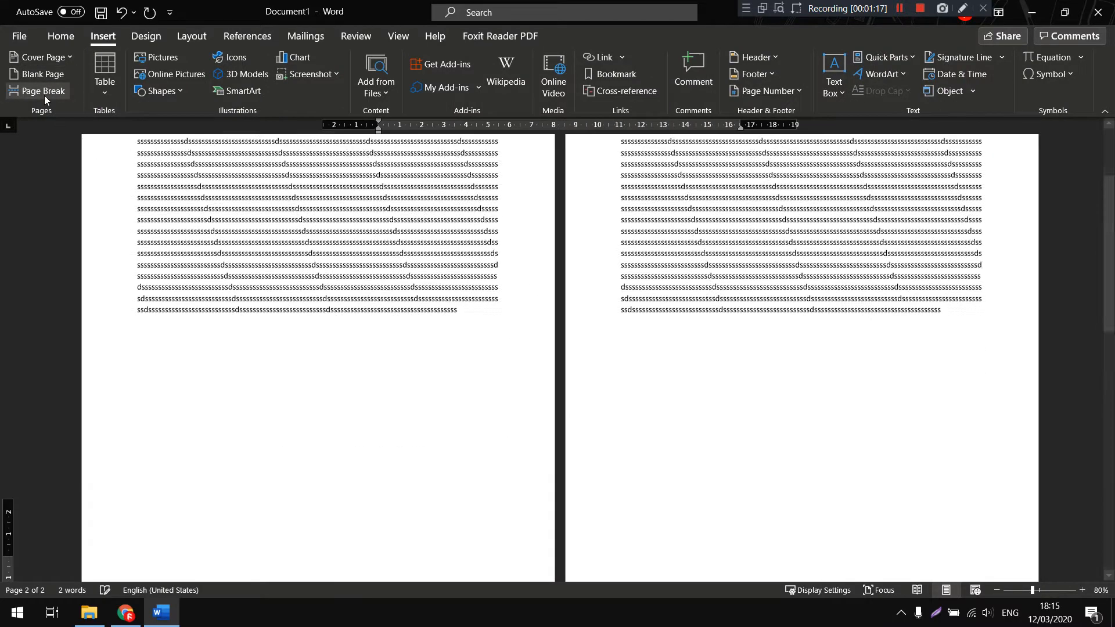
{"action": "key", "text": "ctrl+v"}
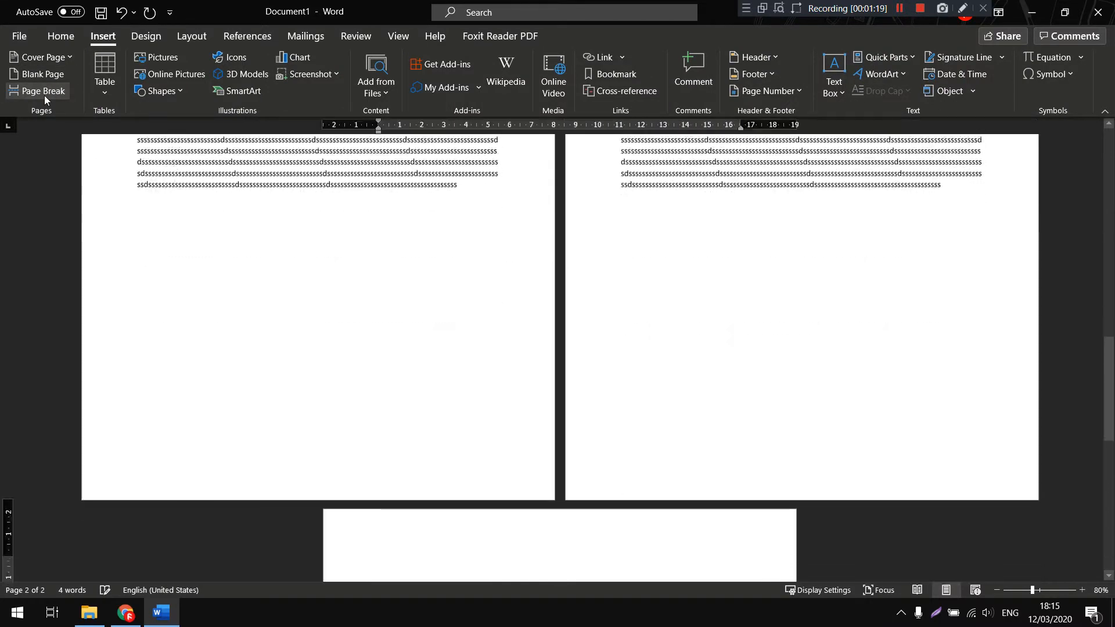
{"action": "scroll", "coordinate": [540, 353], "scroll_direction": "down", "scroll_amount": 10}
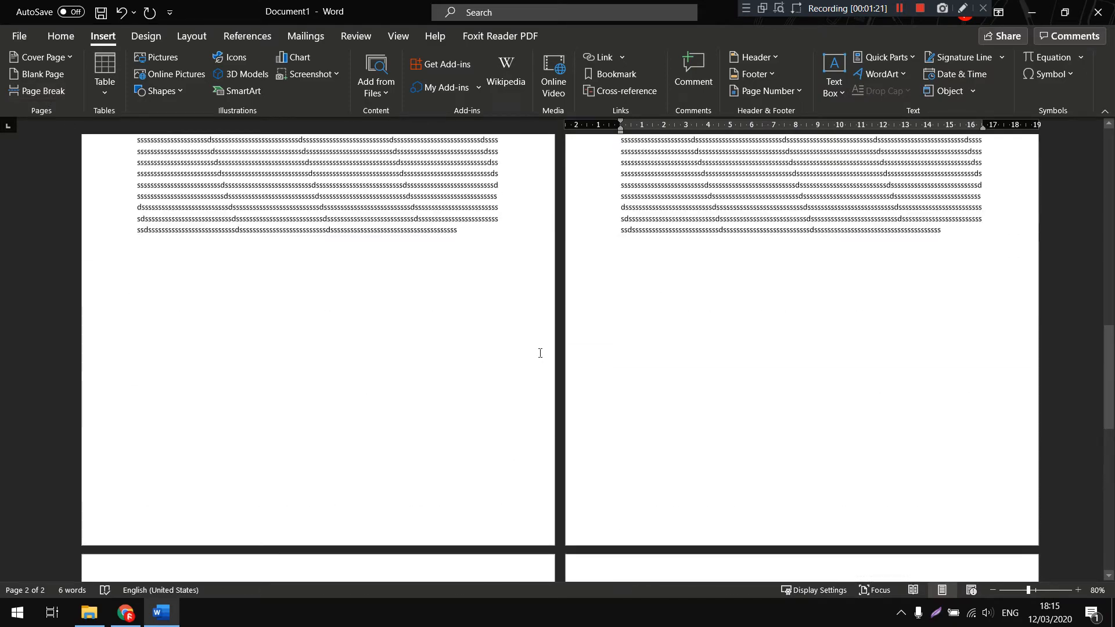
{"action": "scroll", "coordinate": [508, 325], "scroll_direction": "down", "scroll_amount": 5}
{"action": "scroll", "coordinate": [472, 293], "scroll_direction": "up", "scroll_amount": 4}
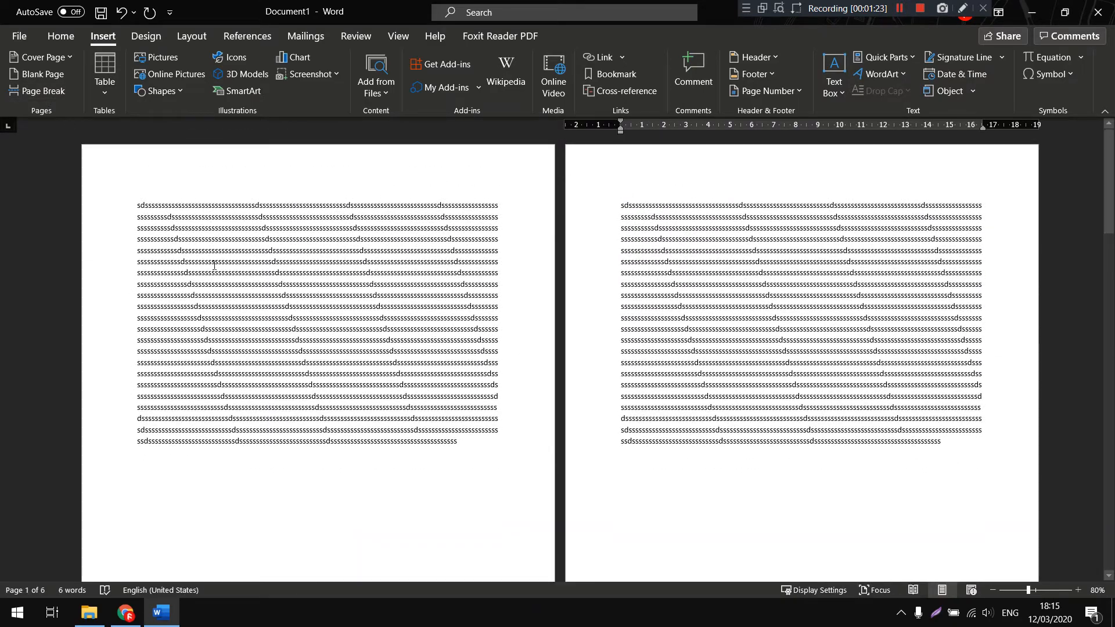
{"action": "left_click", "coordinate": [162, 462]}
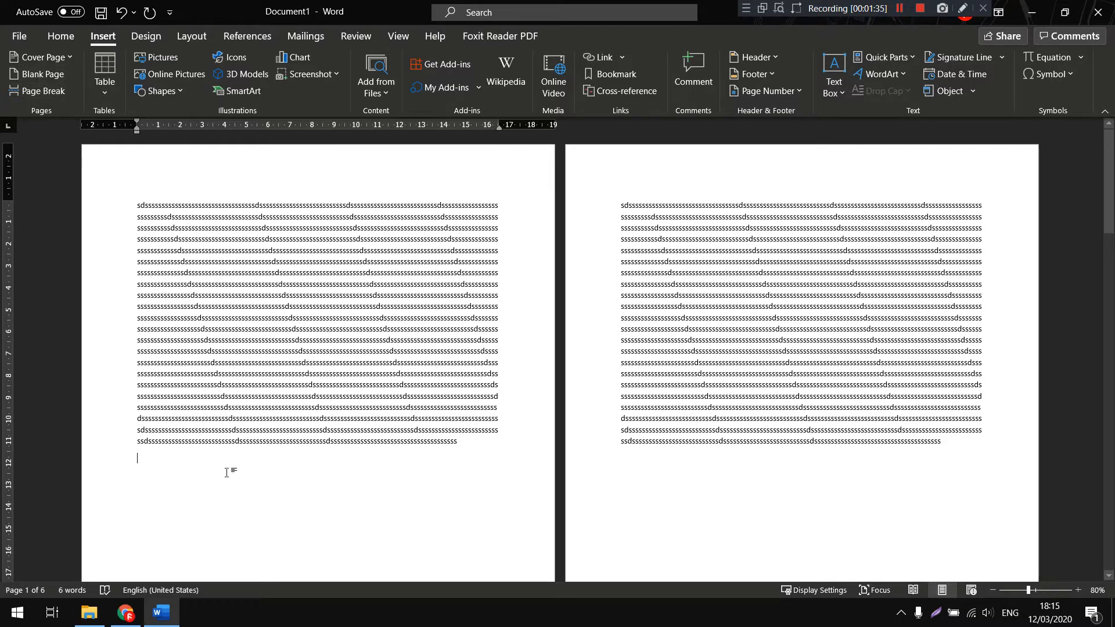
{"action": "key", "text": "Return"}
{"action": "key", "text": "Return"}
{"action": "key", "text": "Return"}
{"action": "key", "text": "Return"}
{"action": "key", "text": "Return"}
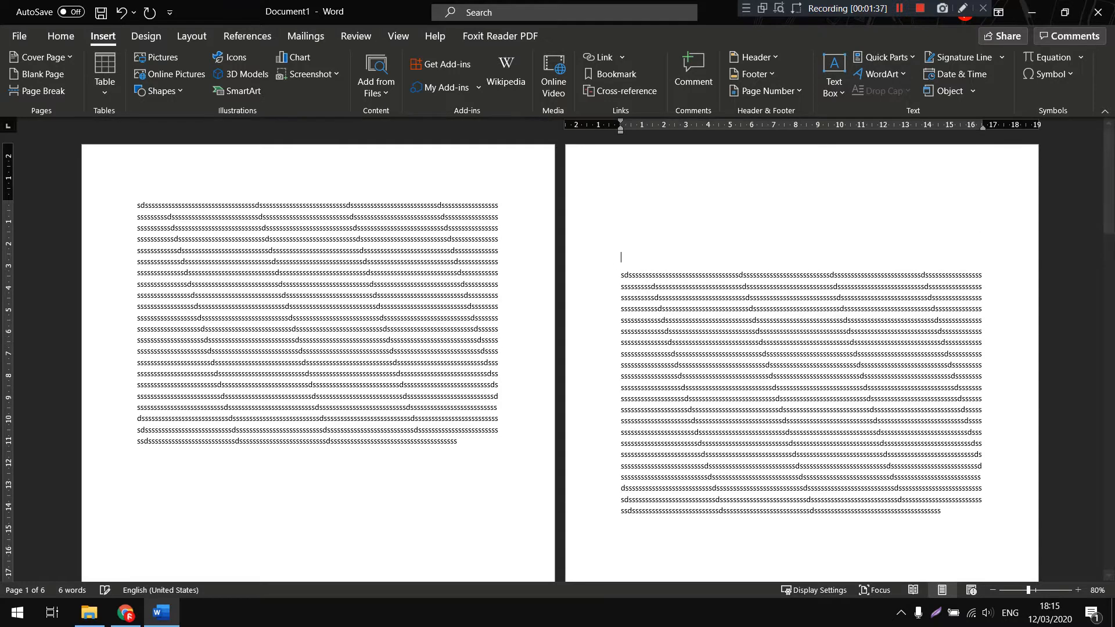
{"action": "key", "text": "BackSpace"}
{"action": "key", "text": "BackSpace"}
{"action": "key", "text": "BackSpace"}
{"action": "key", "text": "BackSpace"}
{"action": "key", "text": "BackSpace"}
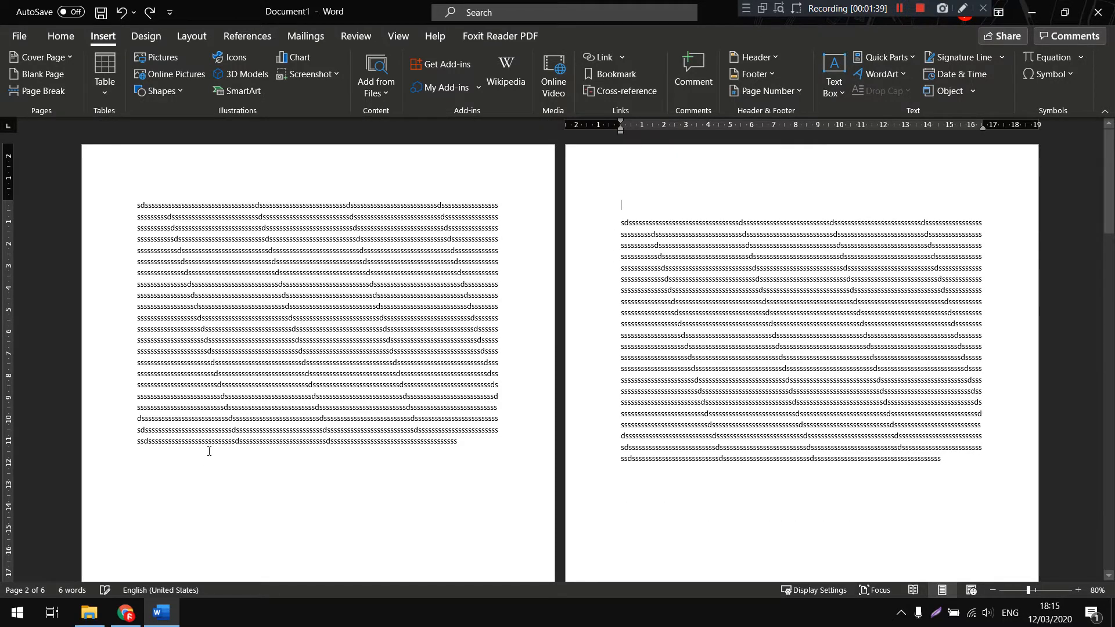
{"action": "left_click", "coordinate": [168, 440]}
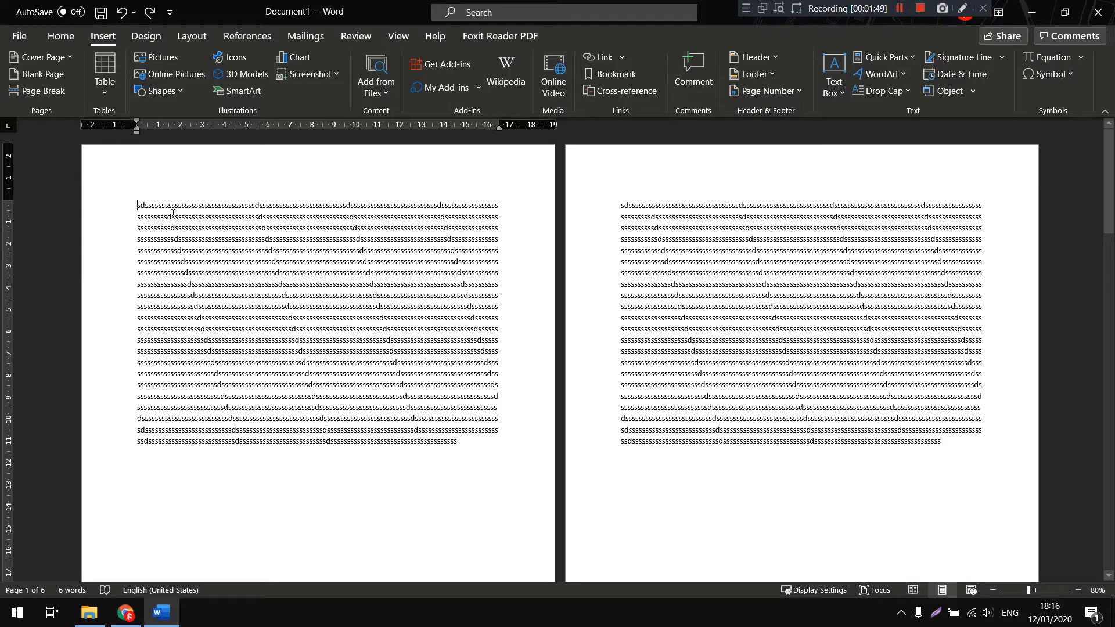
{"action": "scroll", "coordinate": [644, 243], "scroll_direction": "down", "scroll_amount": 10}
{"action": "left_click_drag", "start_coordinate": [1109, 237], "coordinate": [1109, 148]}
{"action": "left_click", "coordinate": [620, 205]}
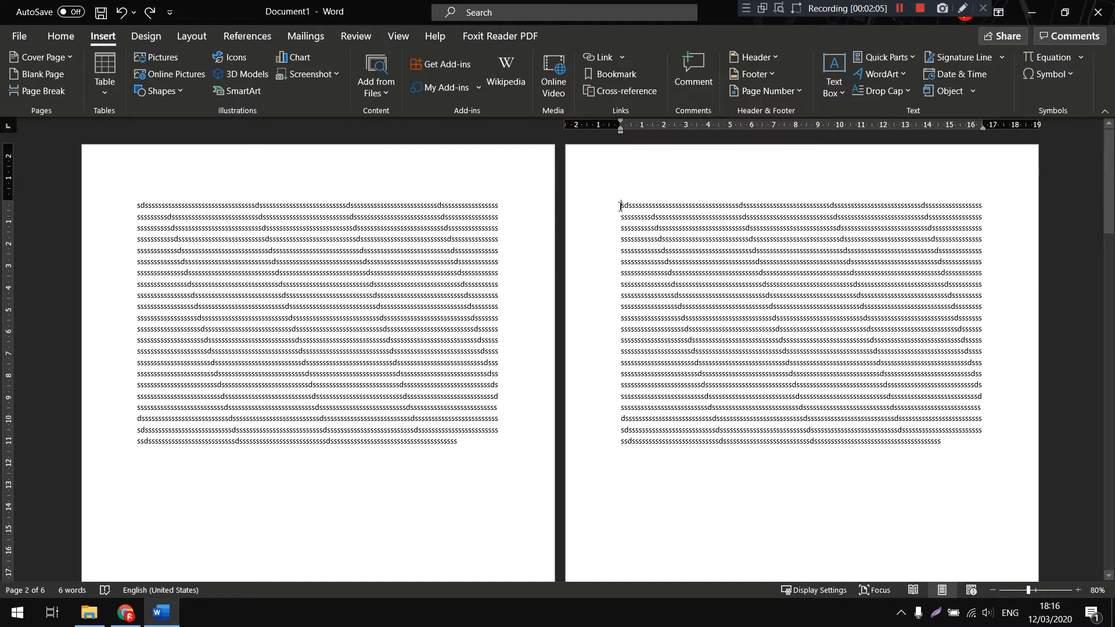
Add a bold, enlarged, centred heading "COVER" on its own line above the first page's text
{"action": "left_click", "coordinate": [327, 205]}
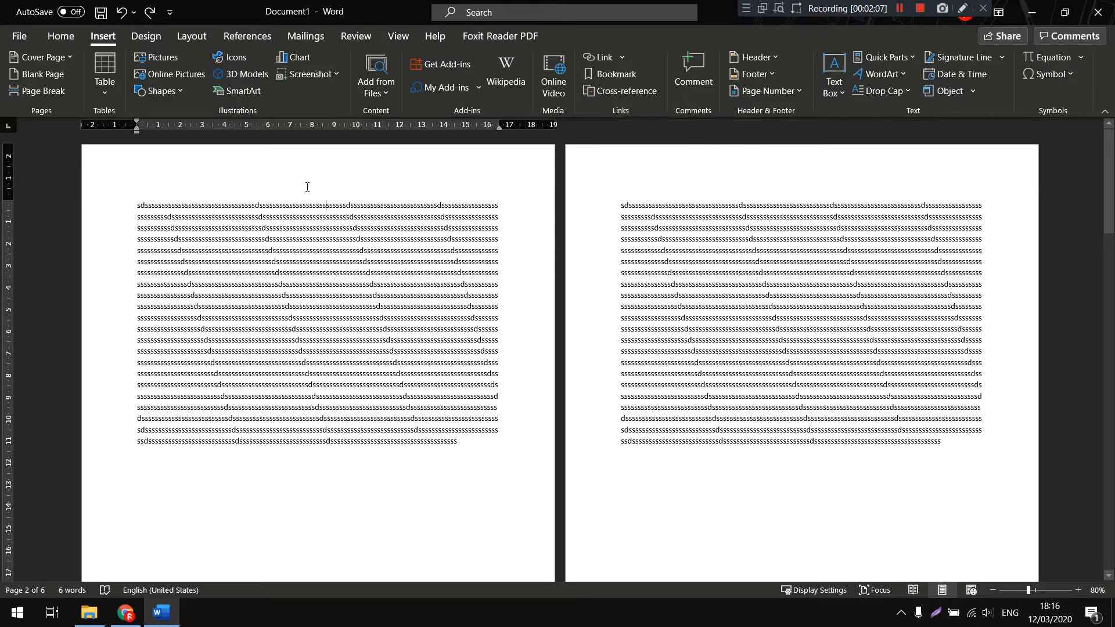
{"action": "key", "text": "Home"}
{"action": "key", "text": "Return"}
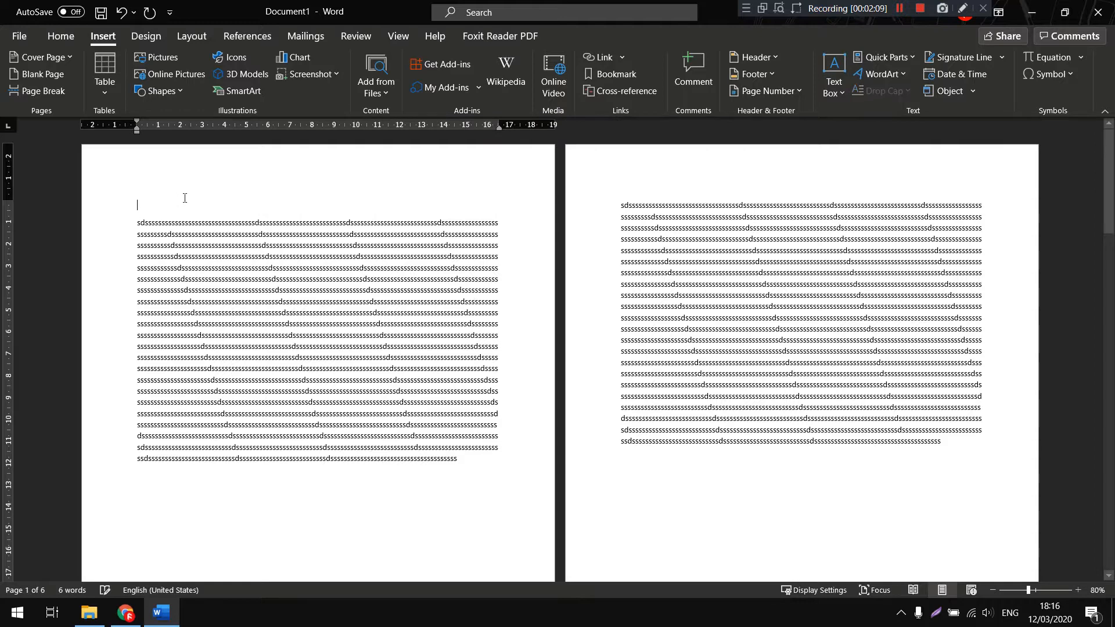
{"action": "key", "text": "ctrl+shift+greater"}
{"action": "key", "text": "ctrl+shift+greater"}
{"action": "key", "text": "ctrl+shift+greater"}
{"action": "key", "text": "ctrl+shift+greater"}
{"action": "key", "text": "ctrl+b"}
{"action": "type", "text": "COVER"}
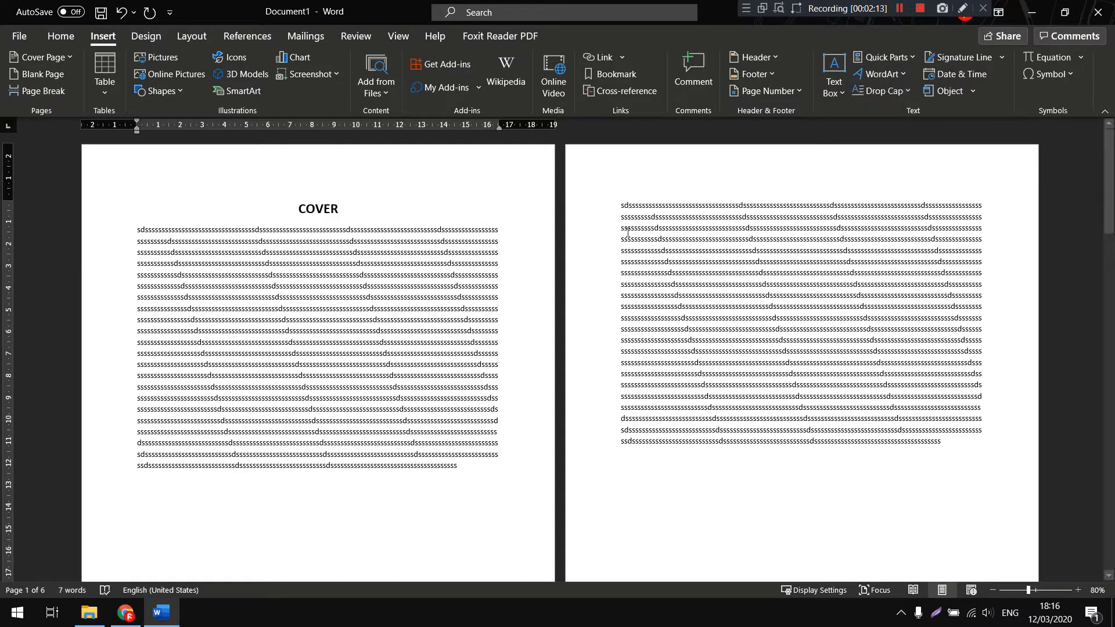
Add a bold, enlarged, centred heading "KATA PENGANTAR" on its own line above the second page's text
{"action": "left_click", "coordinate": [622, 206]}
{"action": "key", "text": "Return"}
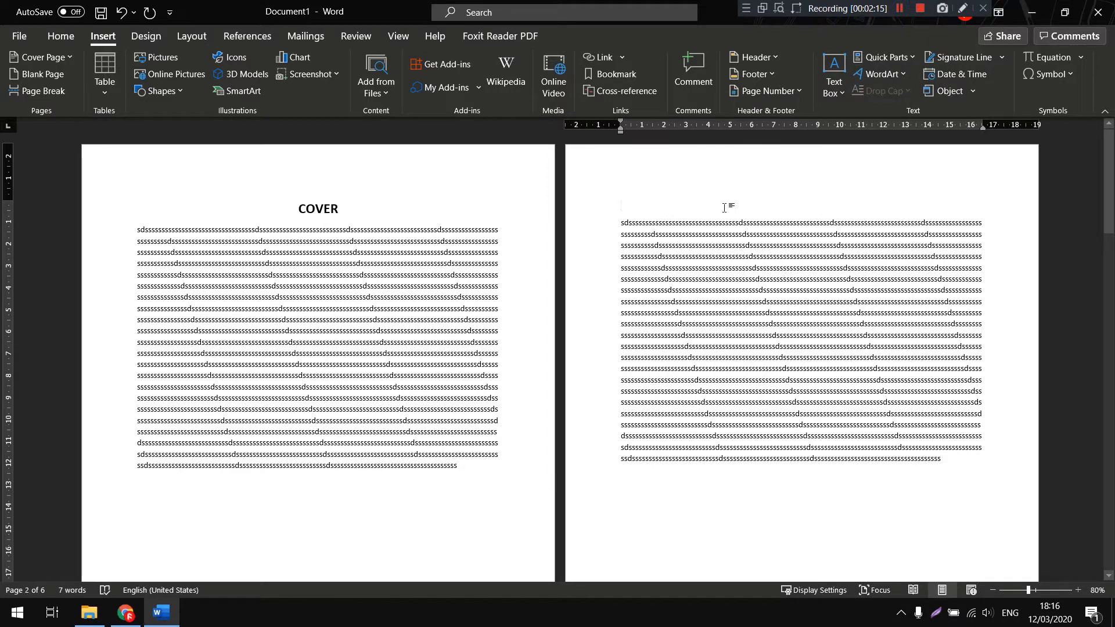
{"action": "key", "text": "ctrl+shift+greater"}
{"action": "key", "text": "ctrl+shift+greater"}
{"action": "key", "text": "ctrl+shift+greater"}
{"action": "key", "text": "ctrl+shift+greater"}
{"action": "key", "text": "ctrl+b"}
{"action": "type", "text": "KATA PENGANTAR"}
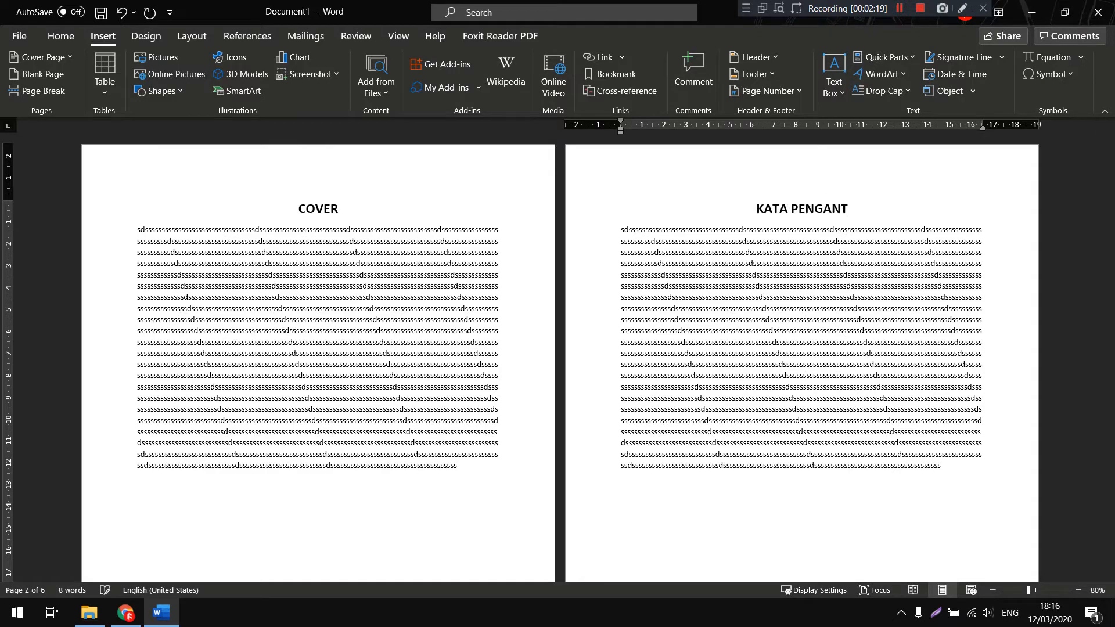
Add a bold, enlarged, centred heading "BAB 1" on its own line above the fourth page's text
{"action": "scroll", "coordinate": [580, 261], "scroll_direction": "down", "scroll_amount": 10}
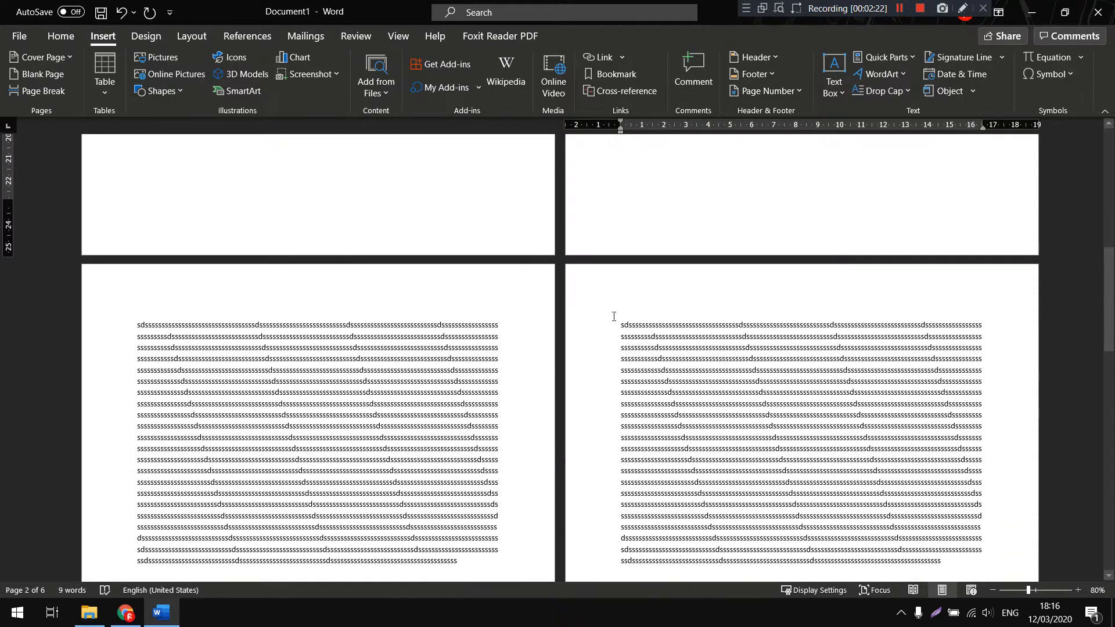
{"action": "left_click", "coordinate": [614, 314]}
{"action": "key", "text": "Return"}
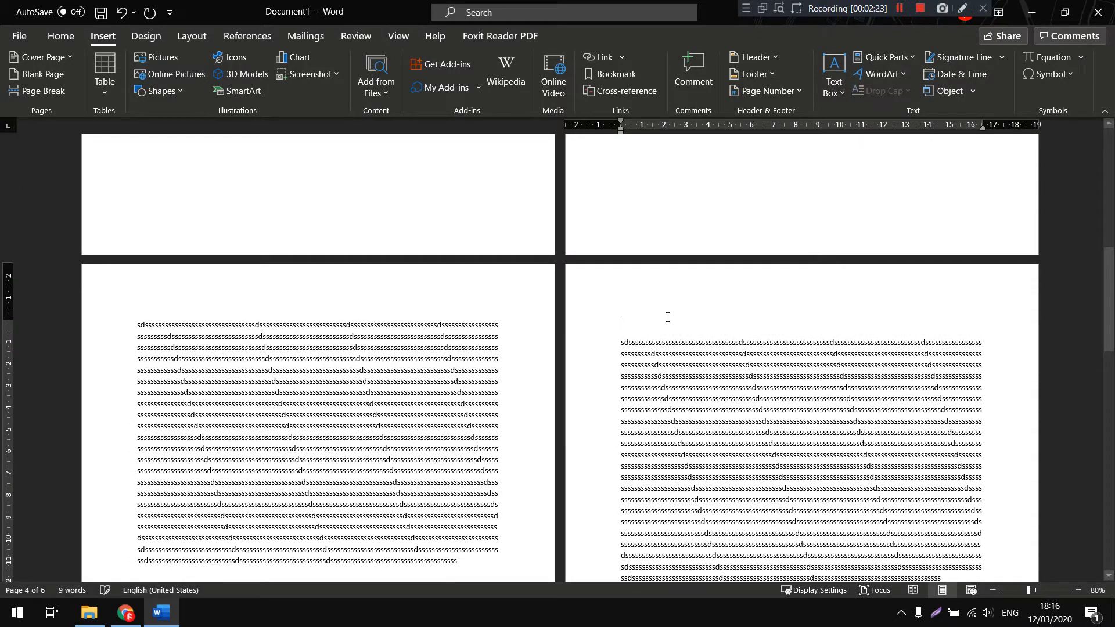
{"action": "key", "text": "ctrl+b"}
{"action": "key", "text": "ctrl+shift+period"}
{"action": "key", "text": "ctrl+shift+period"}
{"action": "key", "text": "ctrl+shift+period"}
{"action": "key", "text": "ctrl+shift+period"}
{"action": "type", "text": "BAB 1"}
Insert a Next Page section break directly before the "KATA PENGANTAR" heading on the second page
{"action": "scroll", "coordinate": [537, 213], "scroll_direction": "up", "scroll_amount": 10}
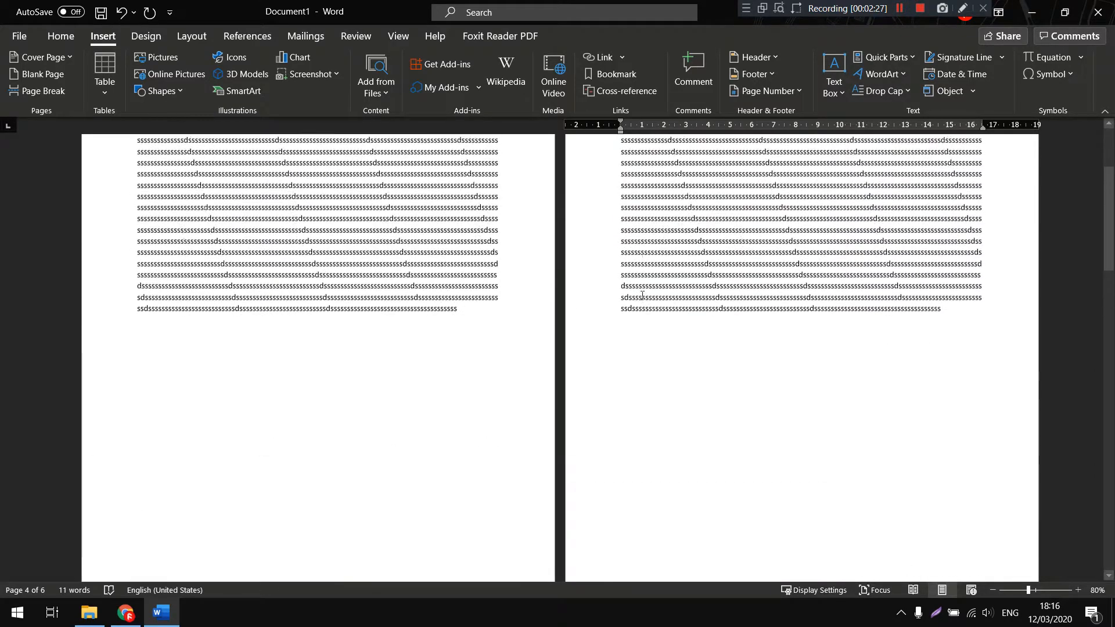
{"action": "left_click", "coordinate": [659, 194]}
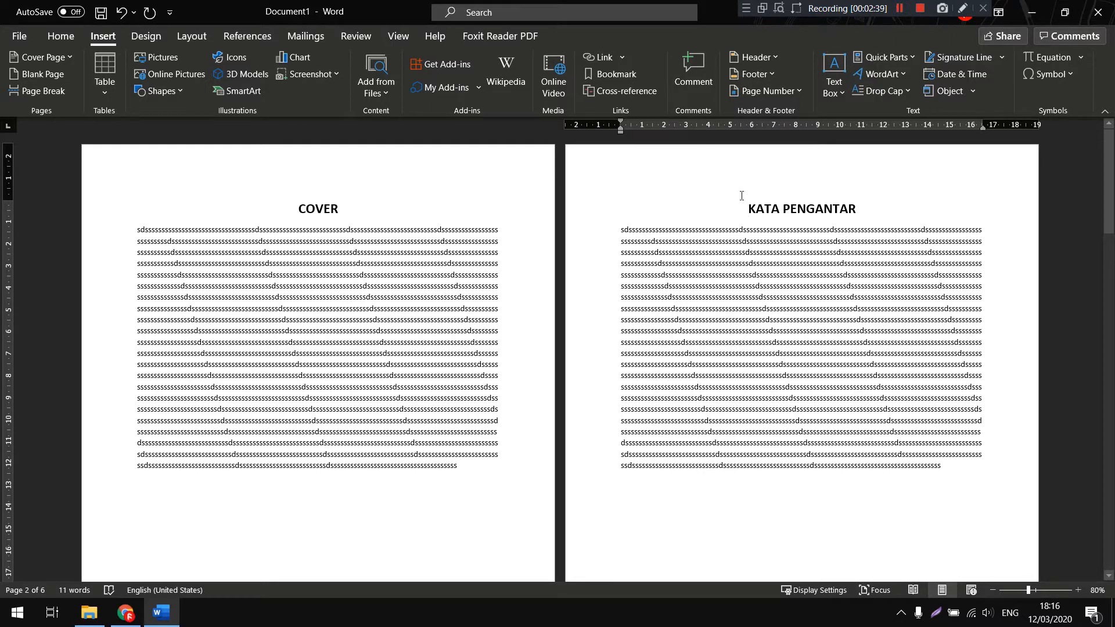
{"action": "left_click", "coordinate": [248, 38]}
{"action": "left_click", "coordinate": [103, 36]}
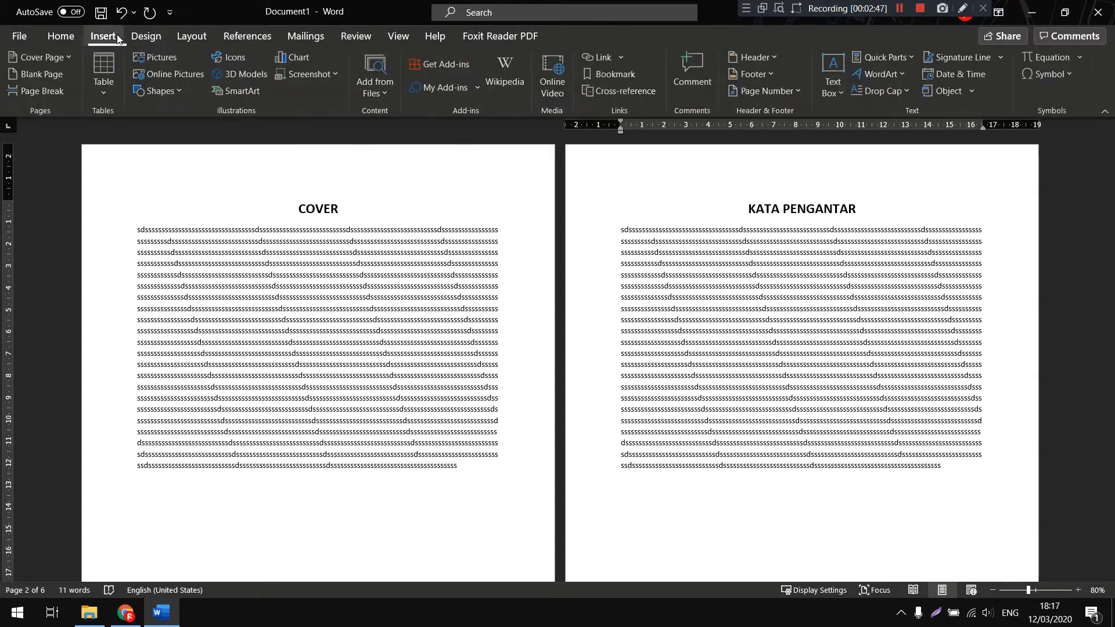
{"action": "left_click", "coordinate": [146, 37]}
{"action": "left_click", "coordinate": [191, 36]}
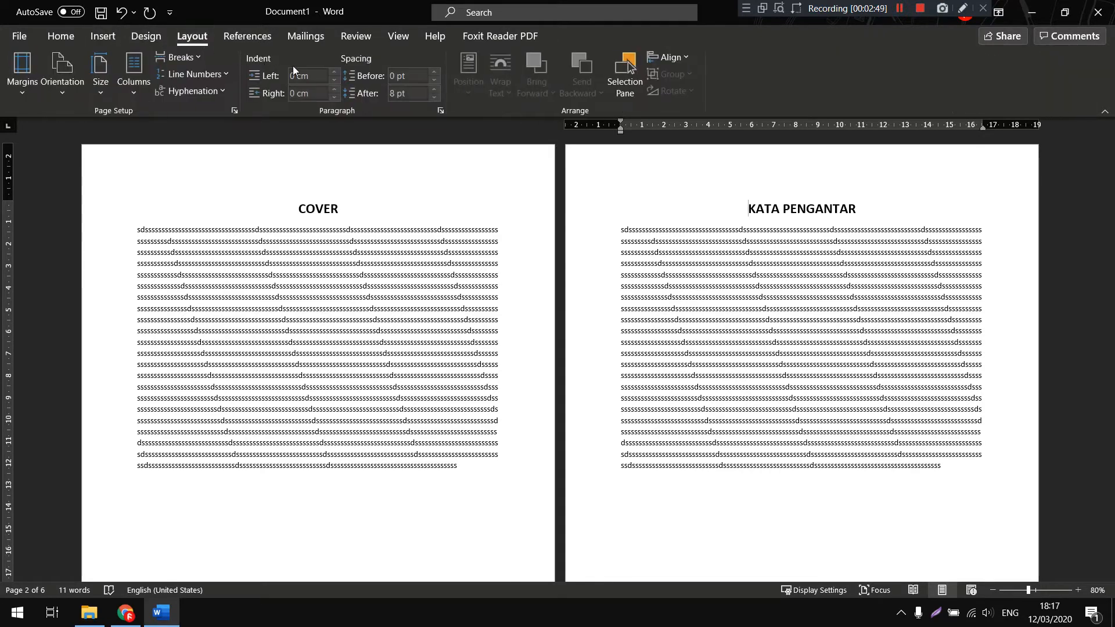
{"action": "left_click", "coordinate": [193, 60]}
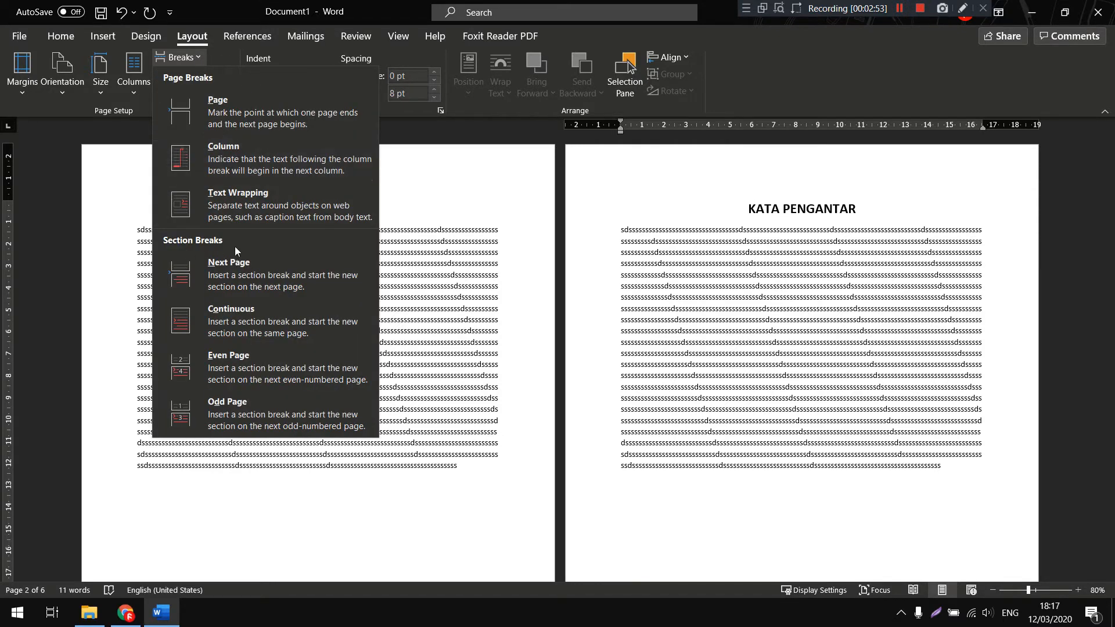
{"action": "left_click", "coordinate": [259, 273]}
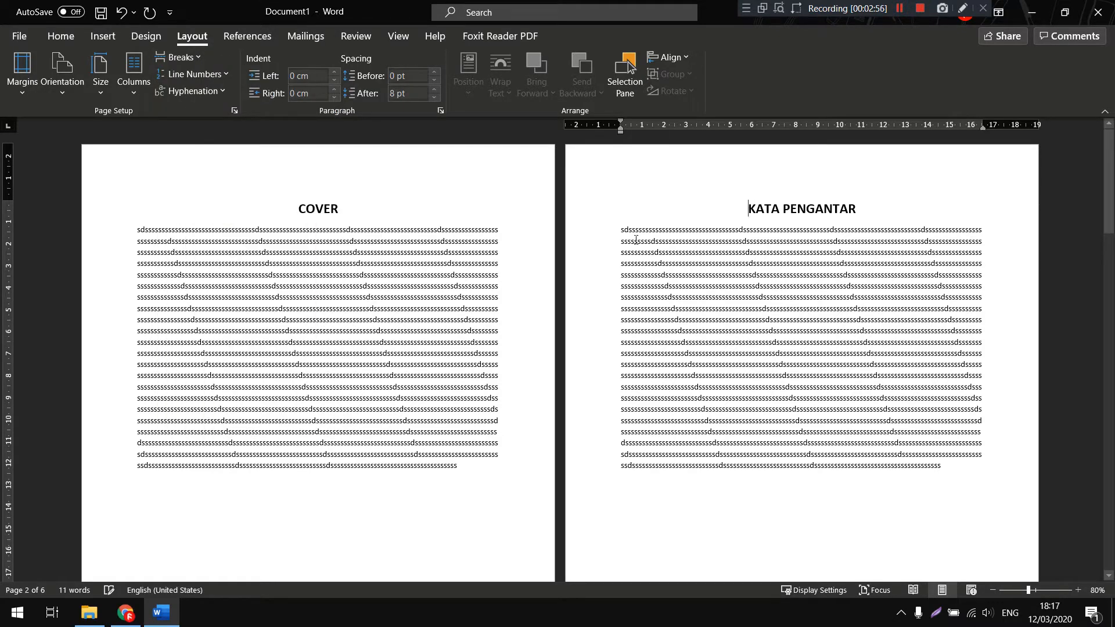
{"action": "left_click", "coordinate": [749, 186]}
{"action": "scroll", "coordinate": [686, 214], "scroll_direction": "down", "scroll_amount": 10}
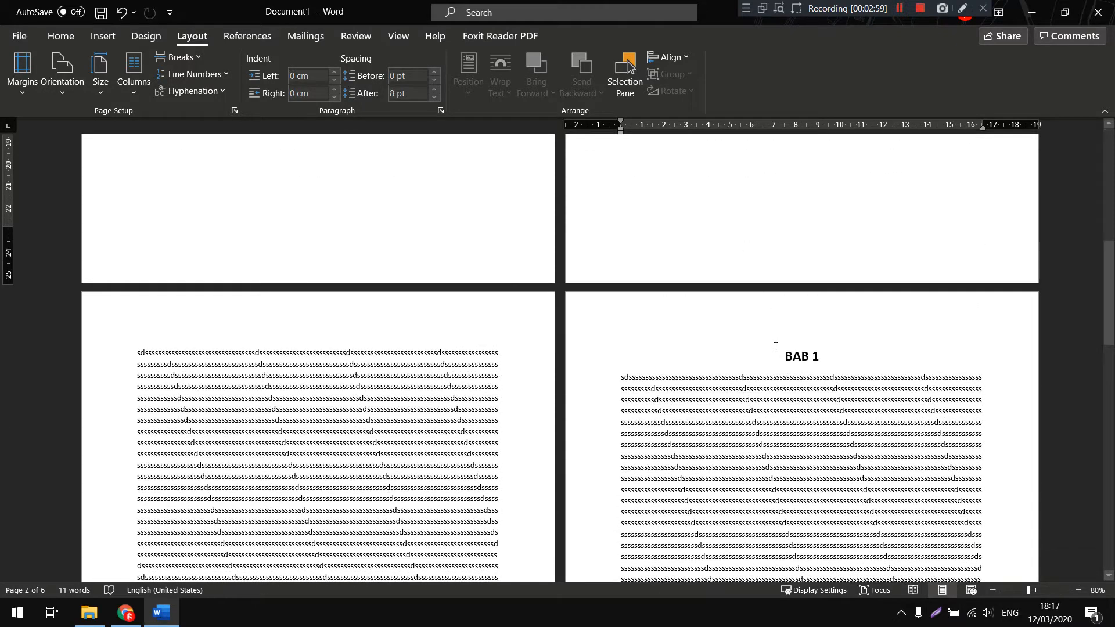
Try to insert a Next Page section break directly before the "BAB 1" heading on the fourth page
{"action": "left_click", "coordinate": [783, 355]}
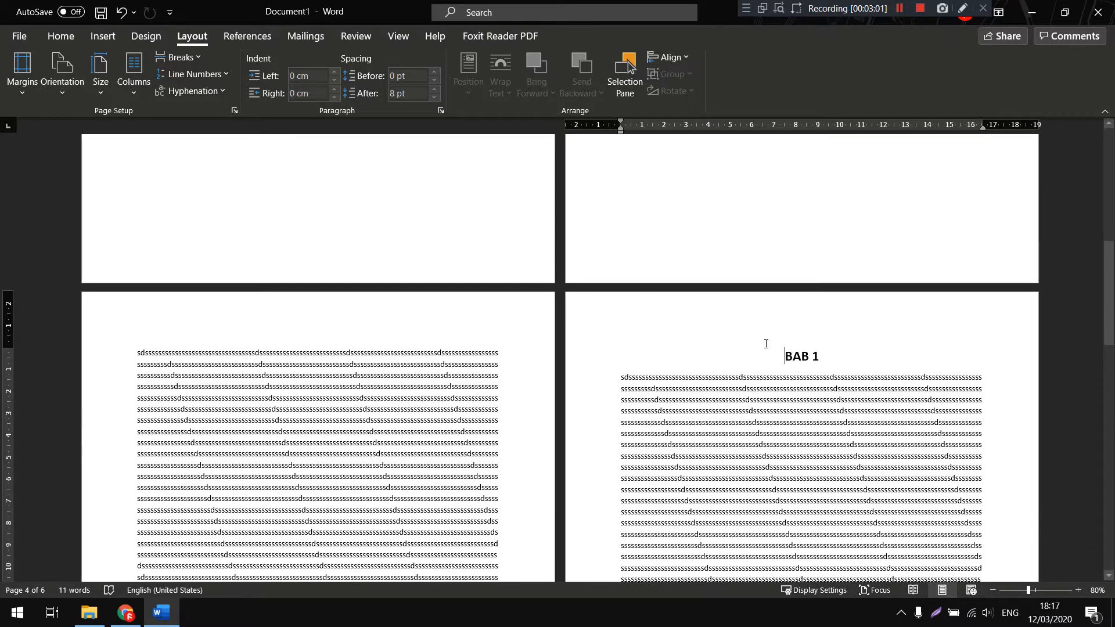
{"action": "left_click", "coordinate": [200, 56]}
{"action": "left_click", "coordinate": [251, 266]}
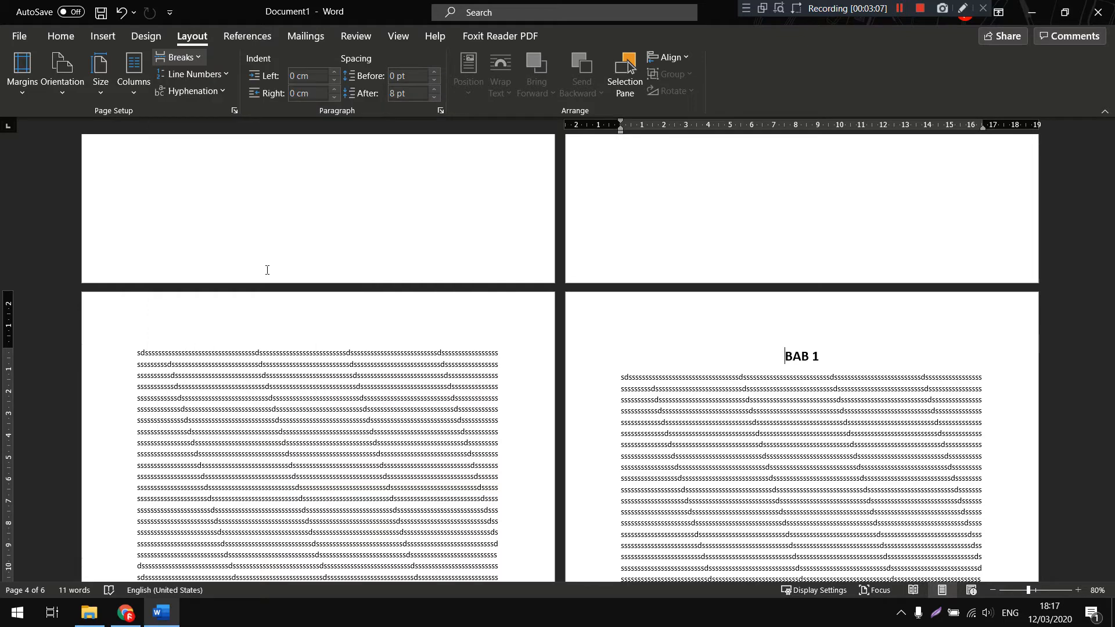
Insert a plain page break directly before the "KATA PENGANTAR" heading and undo it
{"action": "scroll", "coordinate": [752, 356], "scroll_direction": "up", "scroll_amount": 3}
{"action": "scroll", "coordinate": [752, 356], "scroll_direction": "up", "scroll_amount": 6}
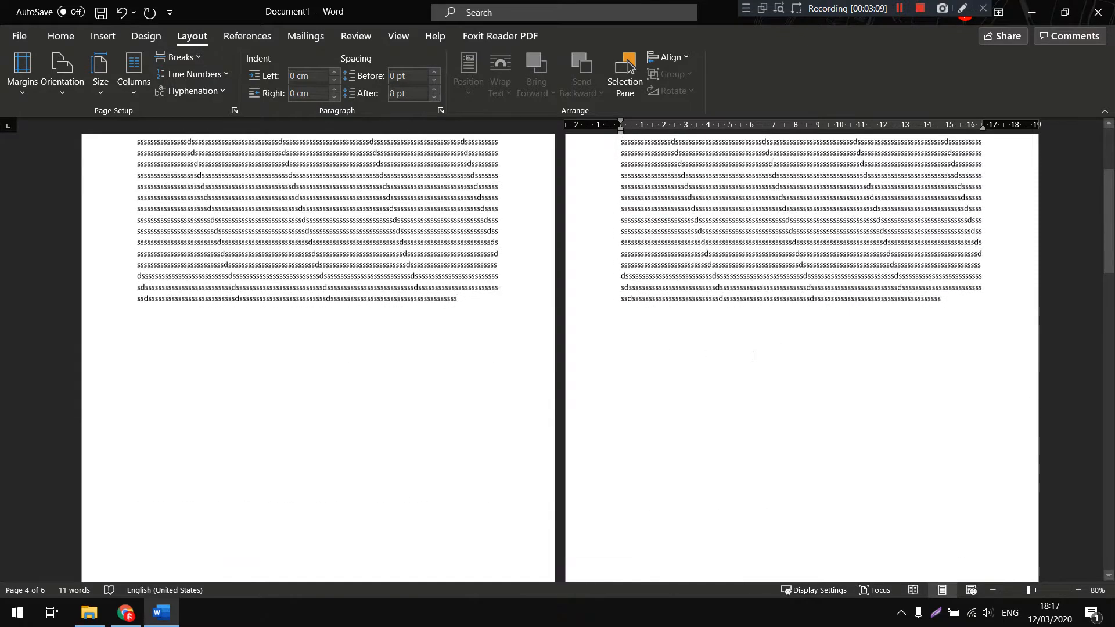
{"action": "left_click", "coordinate": [745, 209]}
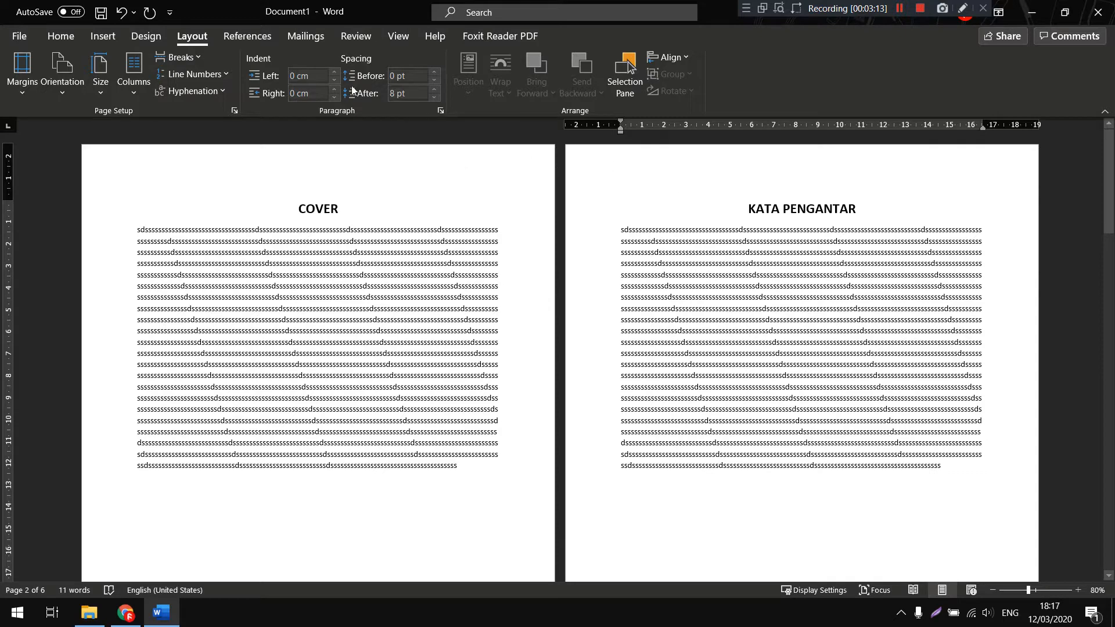
{"action": "left_click", "coordinate": [195, 58]}
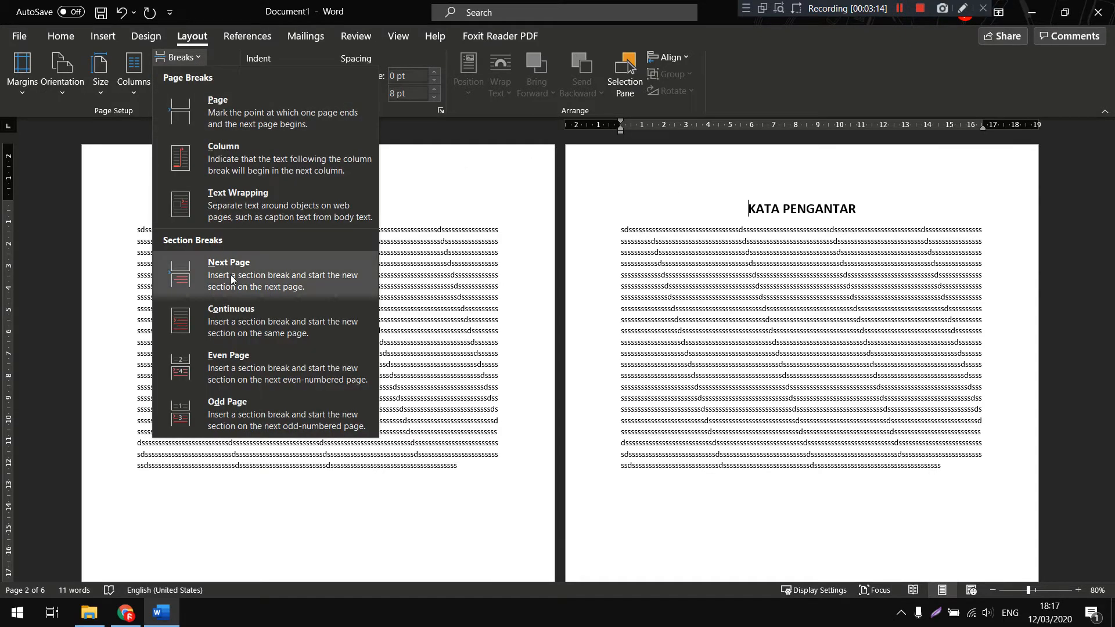
{"action": "left_click", "coordinate": [768, 212]}
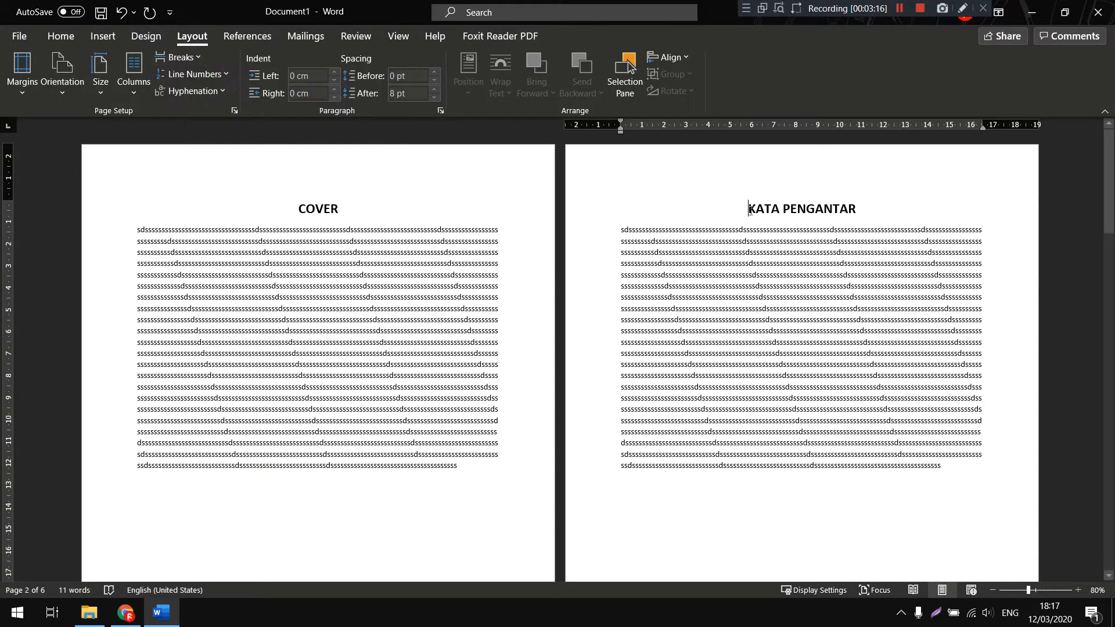
{"action": "left_click", "coordinate": [111, 39]}
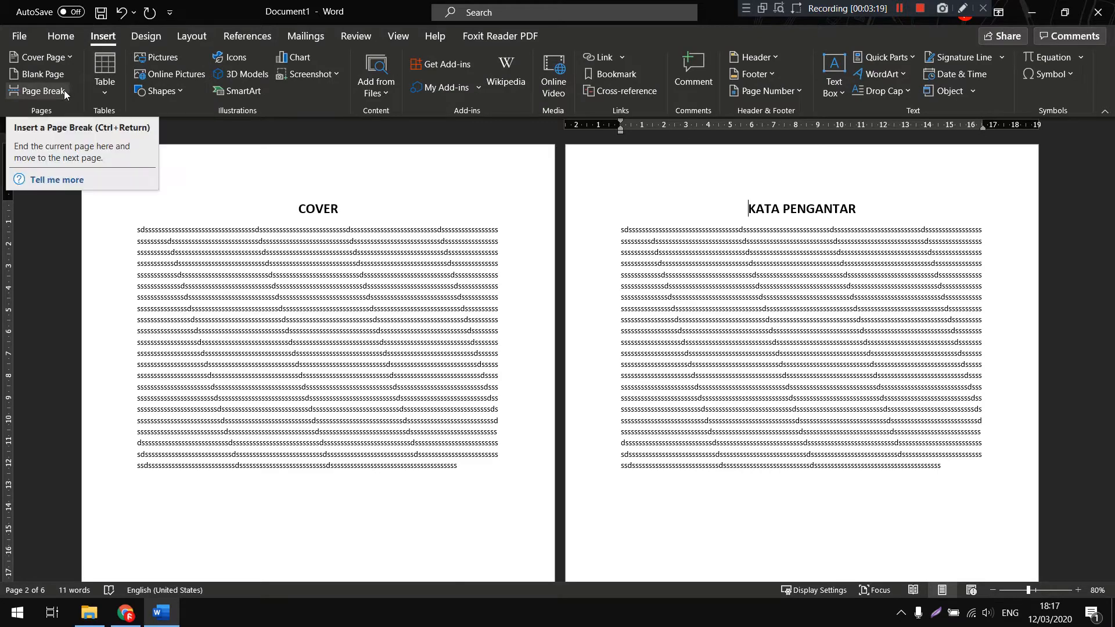
{"action": "left_click", "coordinate": [42, 90]}
{"action": "scroll", "coordinate": [327, 345], "scroll_direction": "down", "scroll_amount": 3}
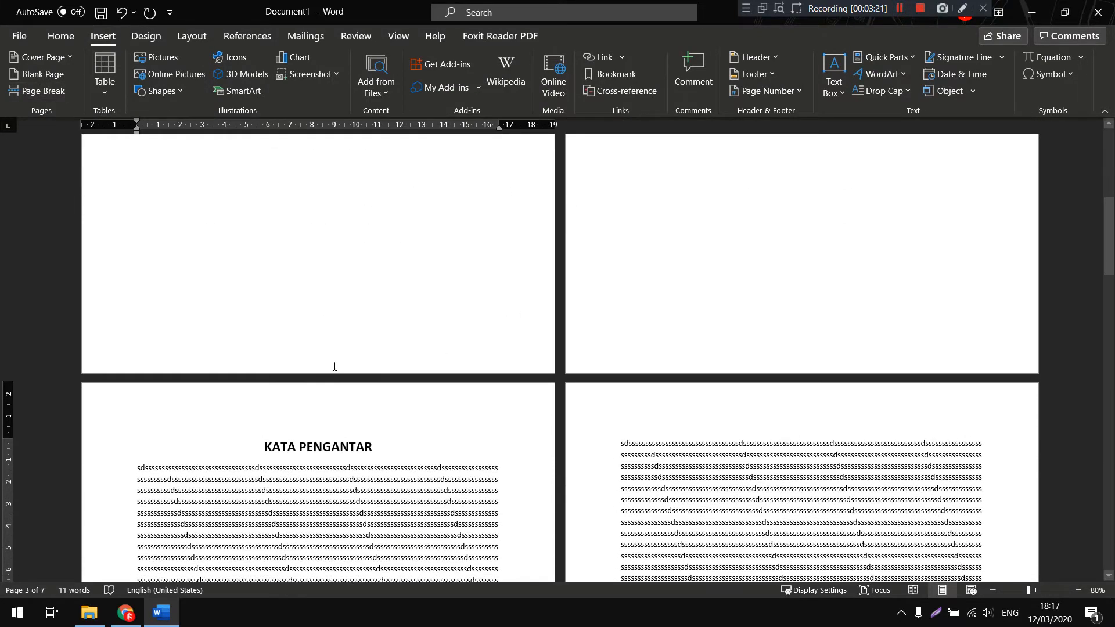
{"action": "key", "text": "ctrl+z"}
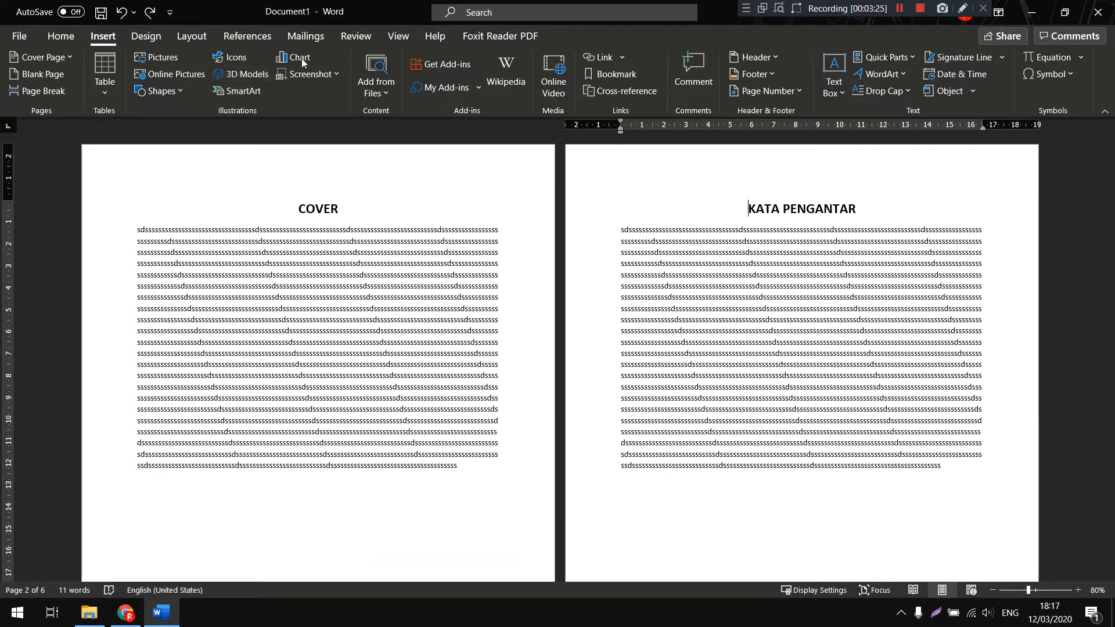
Insert another Next Page section break directly before the "KATA PENGANTAR" heading and undo it
{"action": "left_click", "coordinate": [189, 36]}
{"action": "left_click", "coordinate": [191, 58]}
{"action": "left_click", "coordinate": [253, 262]}
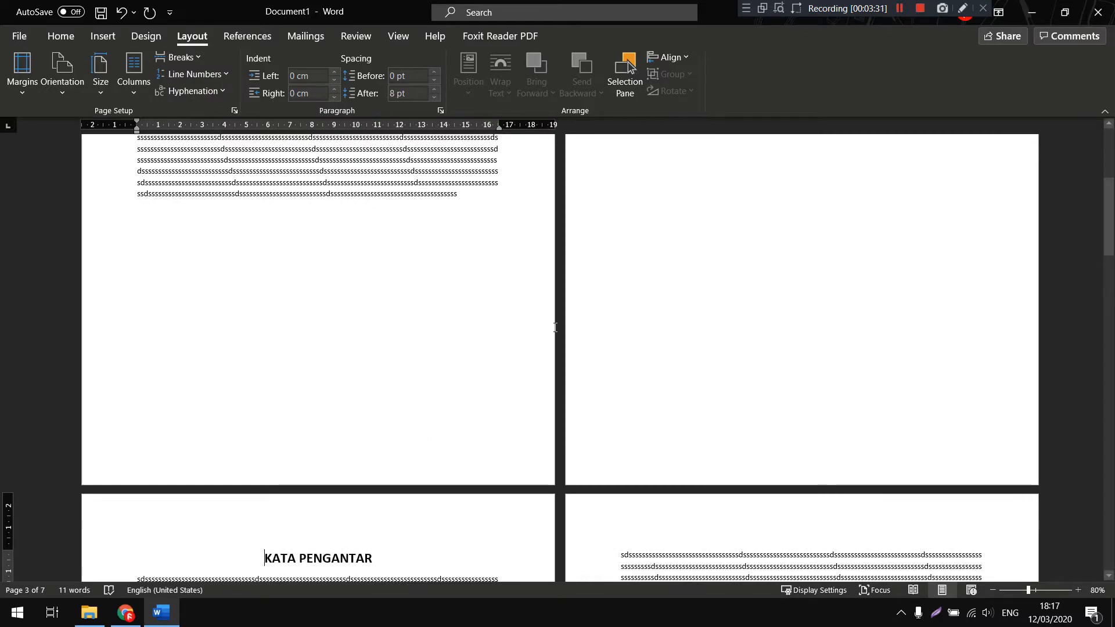
{"action": "key", "text": "ctrl+z"}
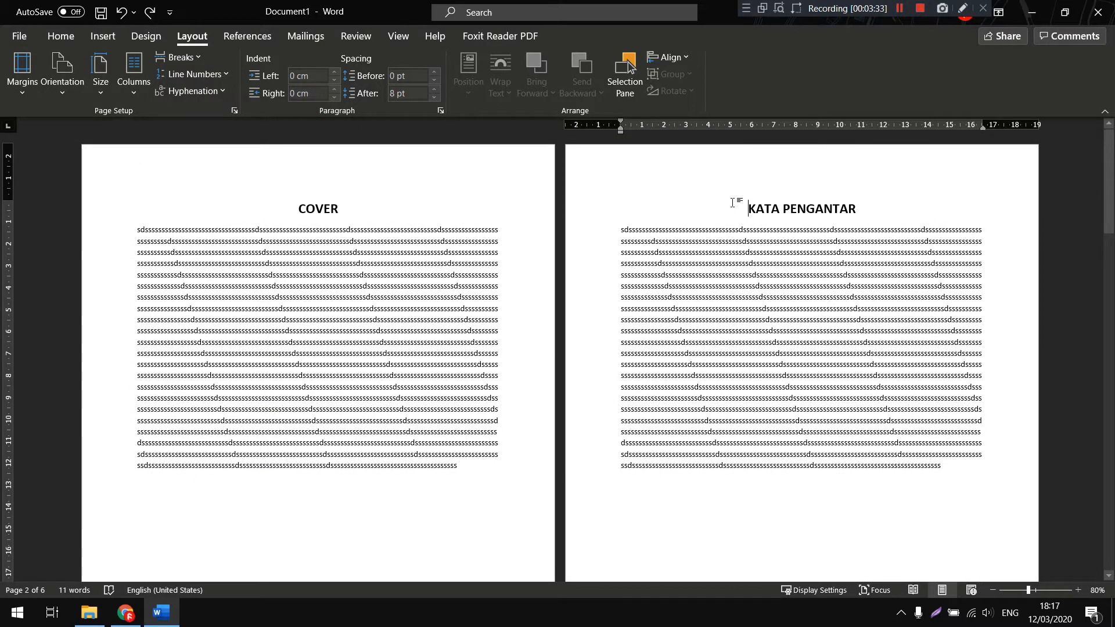
{"action": "scroll", "coordinate": [743, 209], "scroll_direction": "down", "scroll_amount": 5}
{"action": "scroll", "coordinate": [743, 281], "scroll_direction": "up", "scroll_amount": 5}
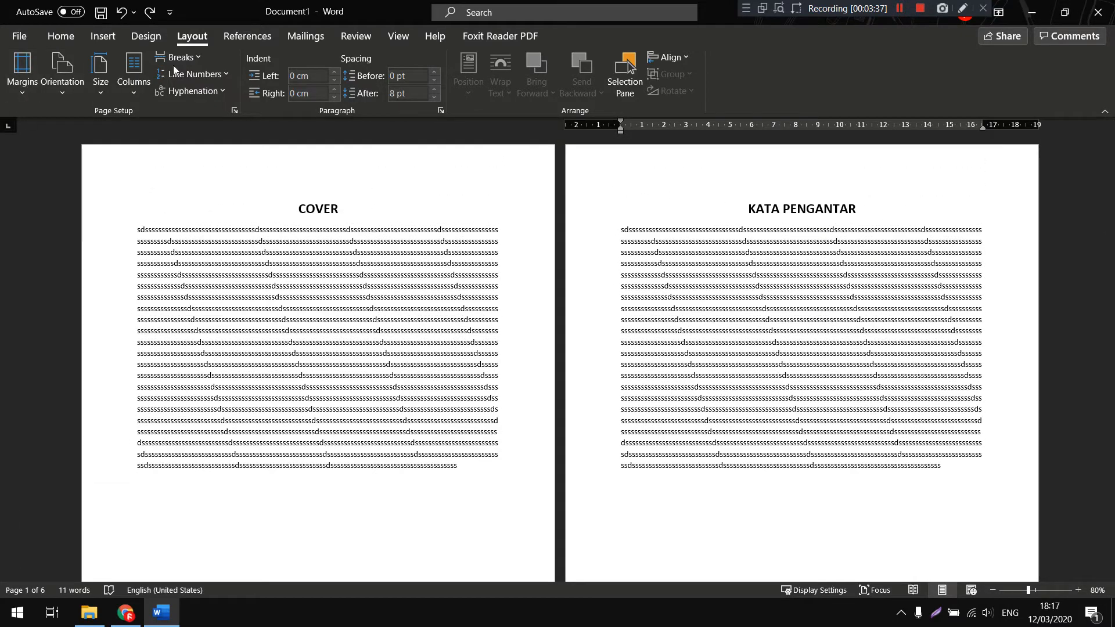
{"action": "scroll", "coordinate": [758, 251], "scroll_direction": "down", "scroll_amount": 9}
{"action": "scroll", "coordinate": [772, 202], "scroll_direction": "up", "scroll_amount": 9}
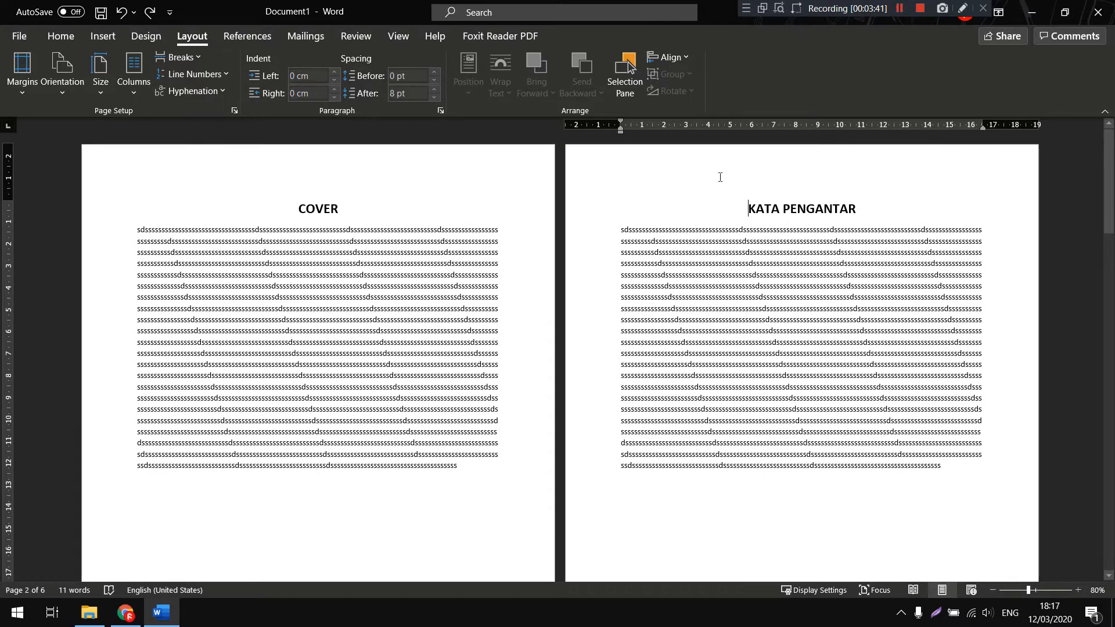
Open the second page's header, examine the section labels in the headers and footers across the pages, and return to the body text
{"action": "double_click", "coordinate": [720, 176]}
{"action": "left_click", "coordinate": [781, 72]}
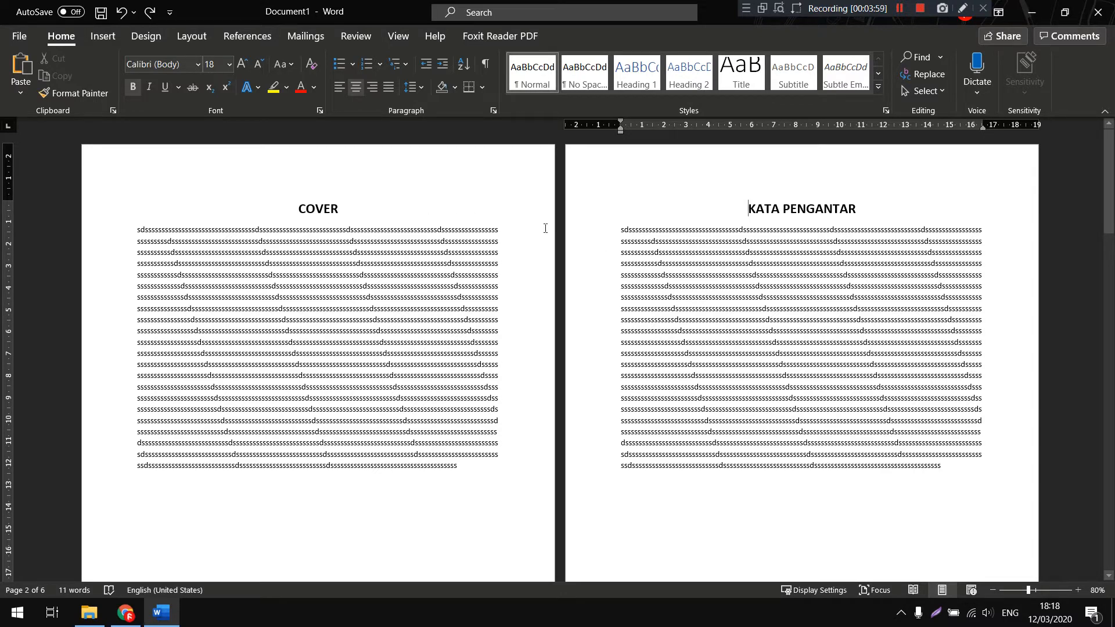
{"action": "double_click", "coordinate": [741, 171]}
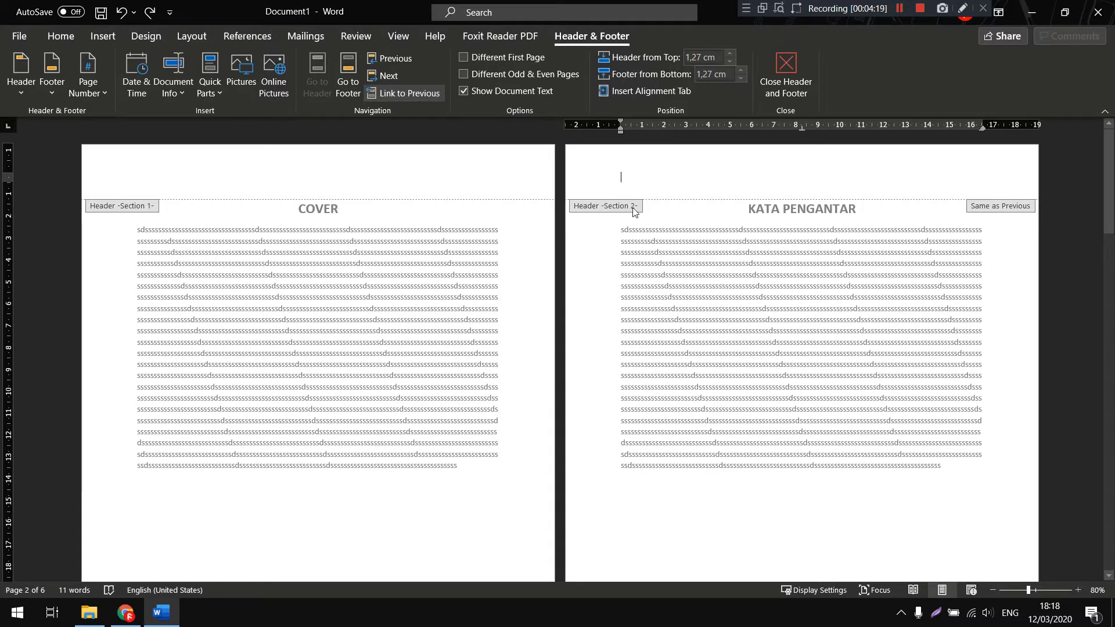
{"action": "scroll", "coordinate": [639, 206], "scroll_direction": "down", "scroll_amount": 5}
{"action": "scroll", "coordinate": [523, 253], "scroll_direction": "down", "scroll_amount": 5}
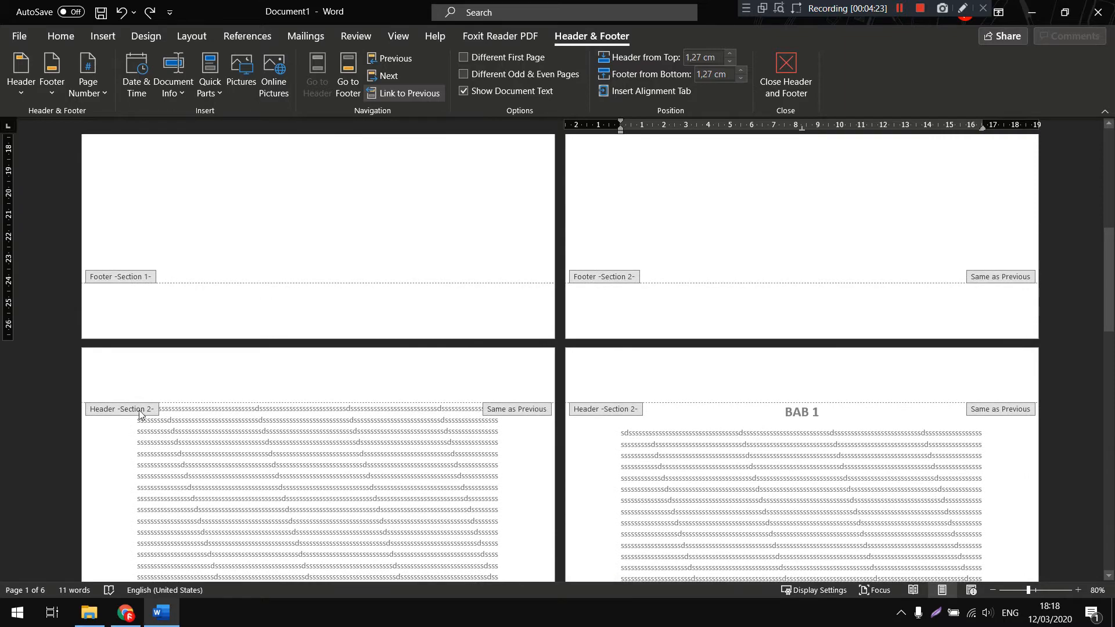
{"action": "scroll", "coordinate": [148, 415], "scroll_direction": "up", "scroll_amount": 1}
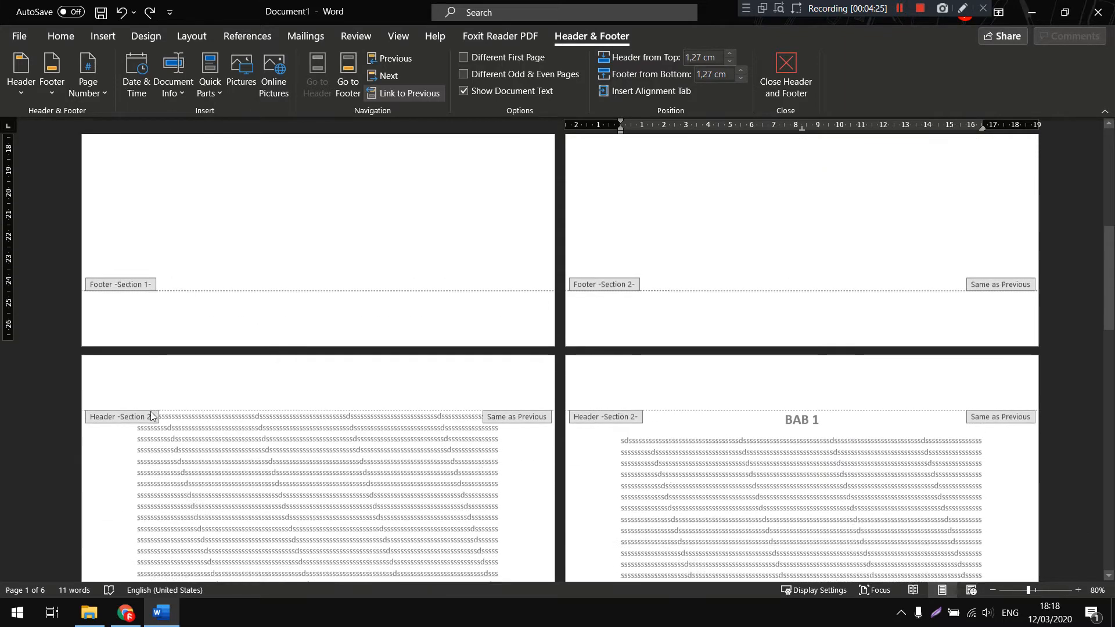
{"action": "scroll", "coordinate": [619, 231], "scroll_direction": "up", "scroll_amount": 5}
{"action": "scroll", "coordinate": [747, 267], "scroll_direction": "down", "scroll_amount": 2}
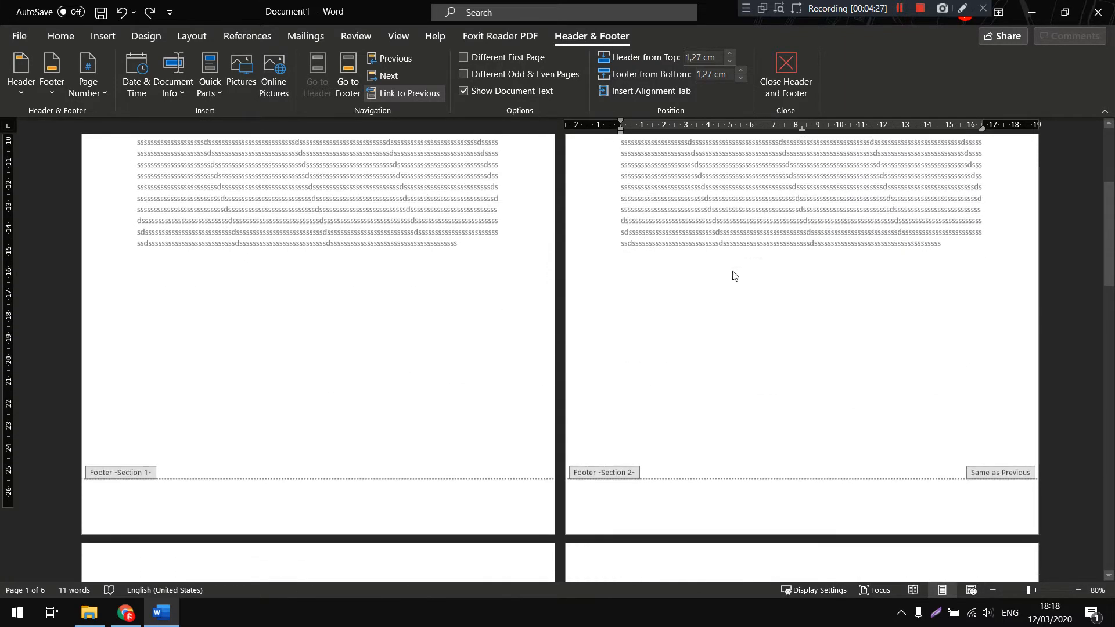
{"action": "scroll", "coordinate": [747, 267], "scroll_direction": "down", "scroll_amount": 5}
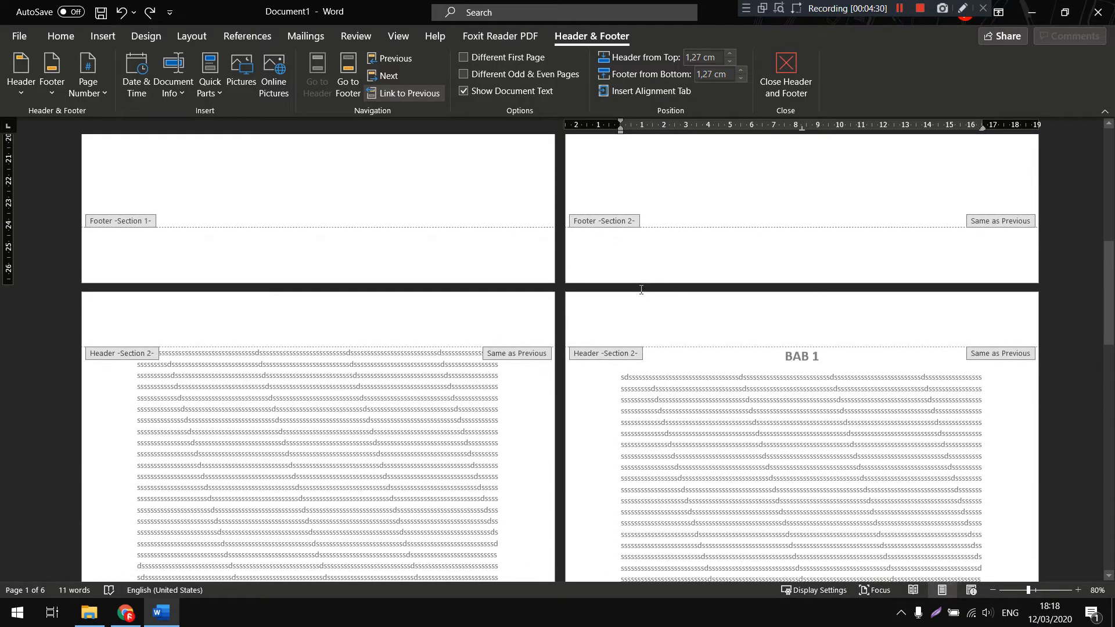
{"action": "scroll", "coordinate": [633, 290], "scroll_direction": "down", "scroll_amount": 2}
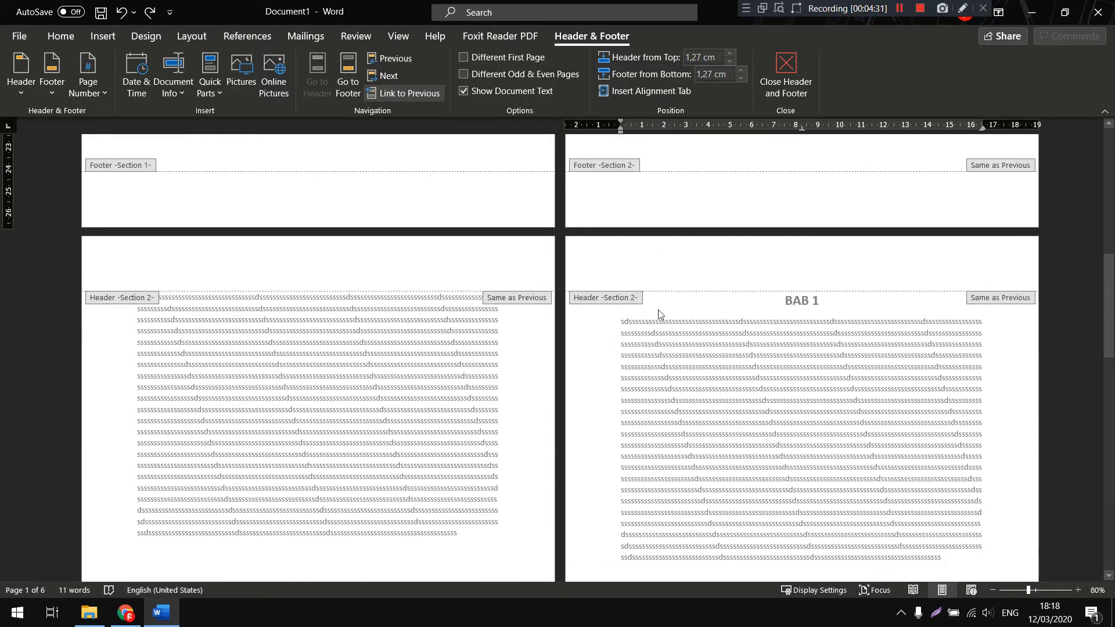
{"action": "scroll", "coordinate": [633, 303], "scroll_direction": "down", "scroll_amount": 7}
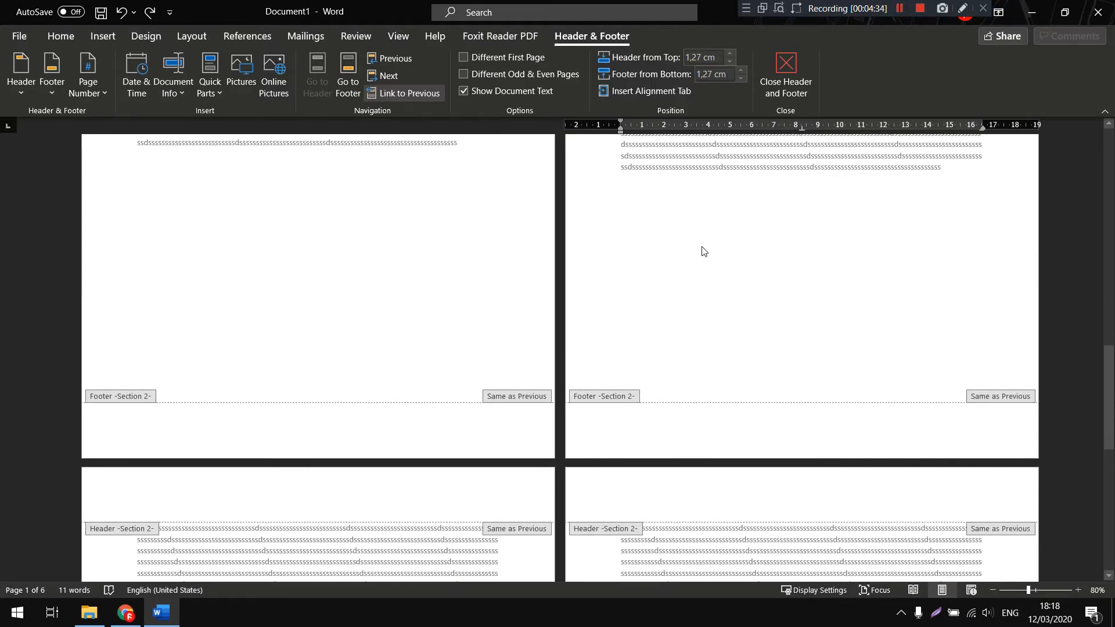
{"action": "scroll", "coordinate": [707, 254], "scroll_direction": "up", "scroll_amount": 8}
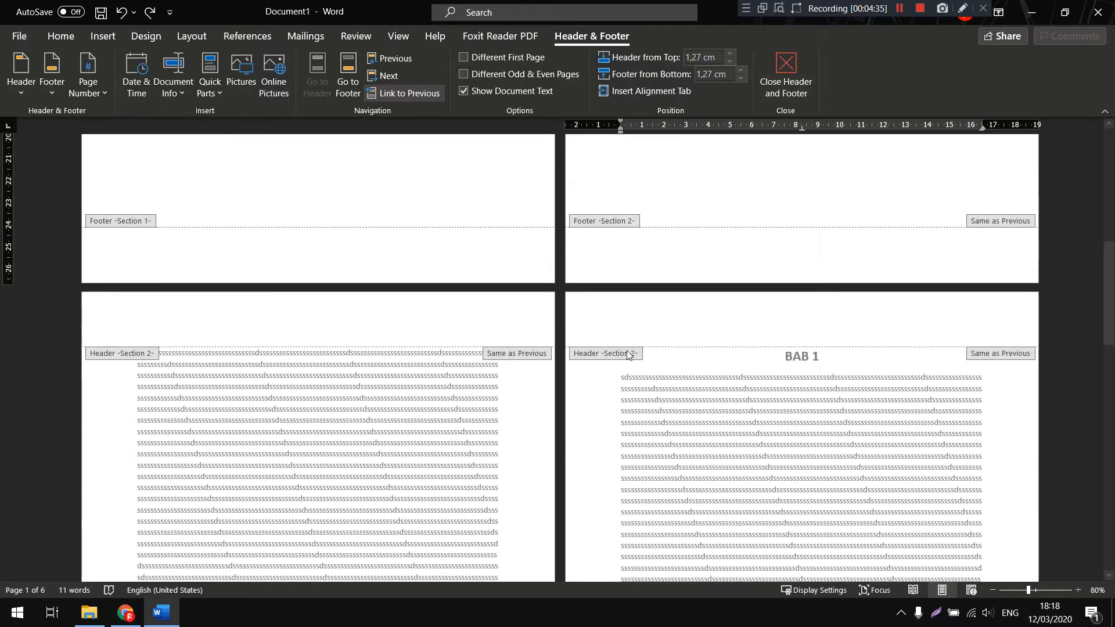
{"action": "left_click", "coordinate": [787, 78]}
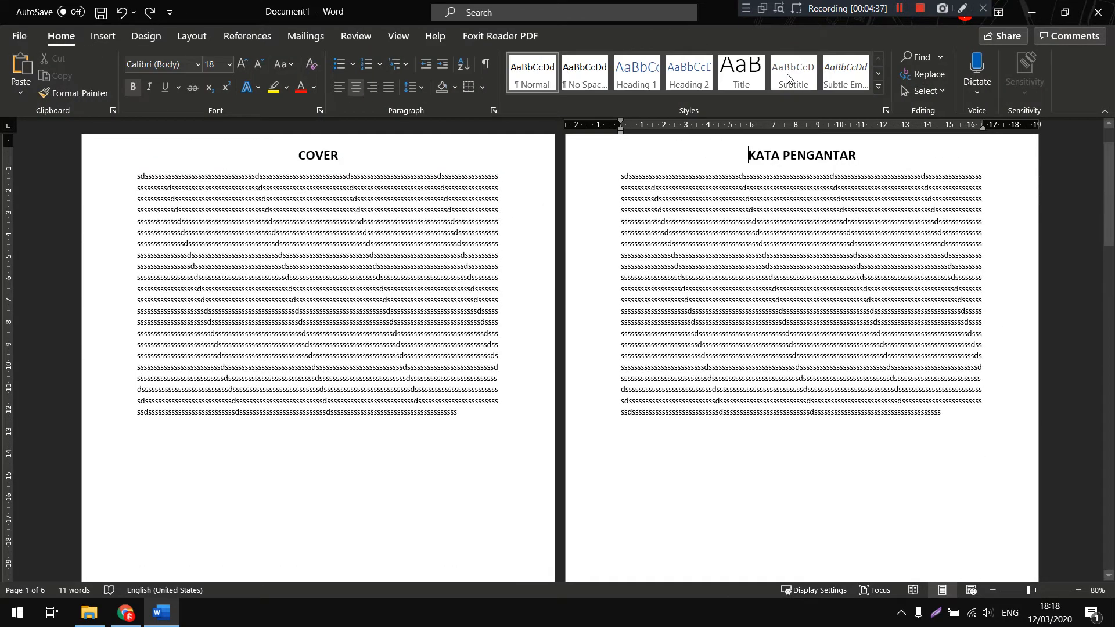
Insert a Next Page section break directly before the "BAB 1" heading on the fourth page
{"action": "left_click", "coordinate": [784, 442]}
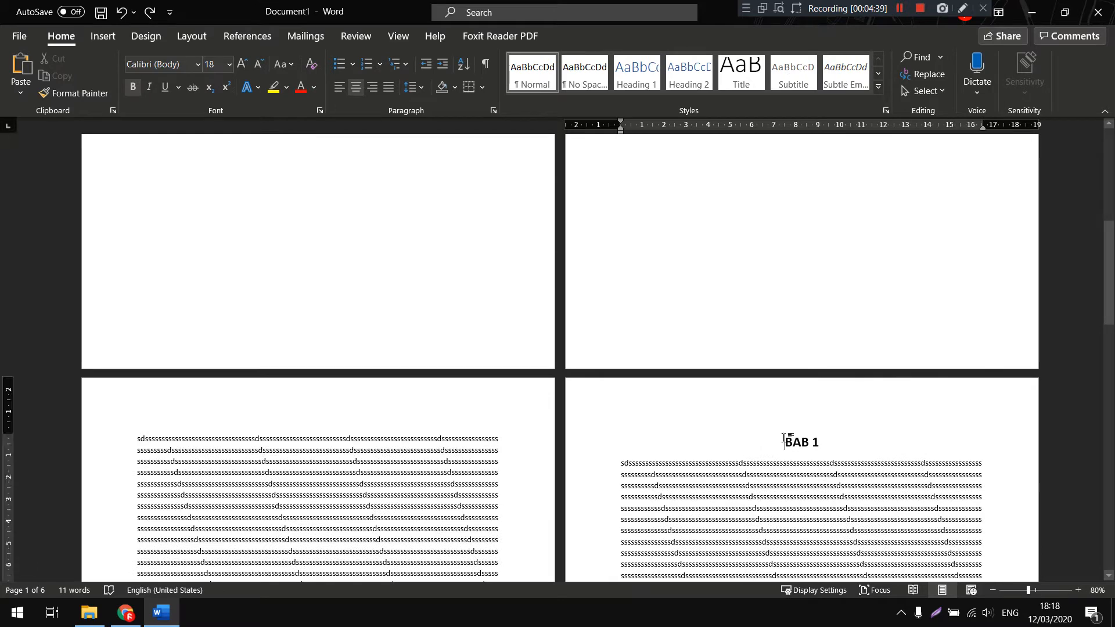
{"action": "left_click", "coordinate": [211, 39]}
{"action": "left_click", "coordinate": [176, 57]}
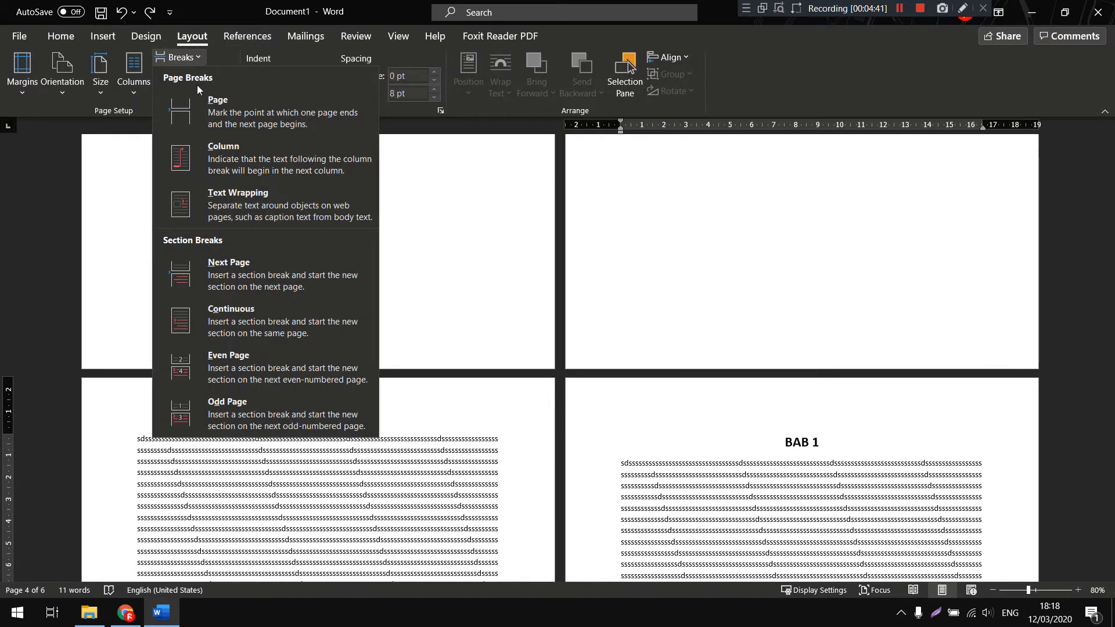
{"action": "left_click", "coordinate": [222, 276]}
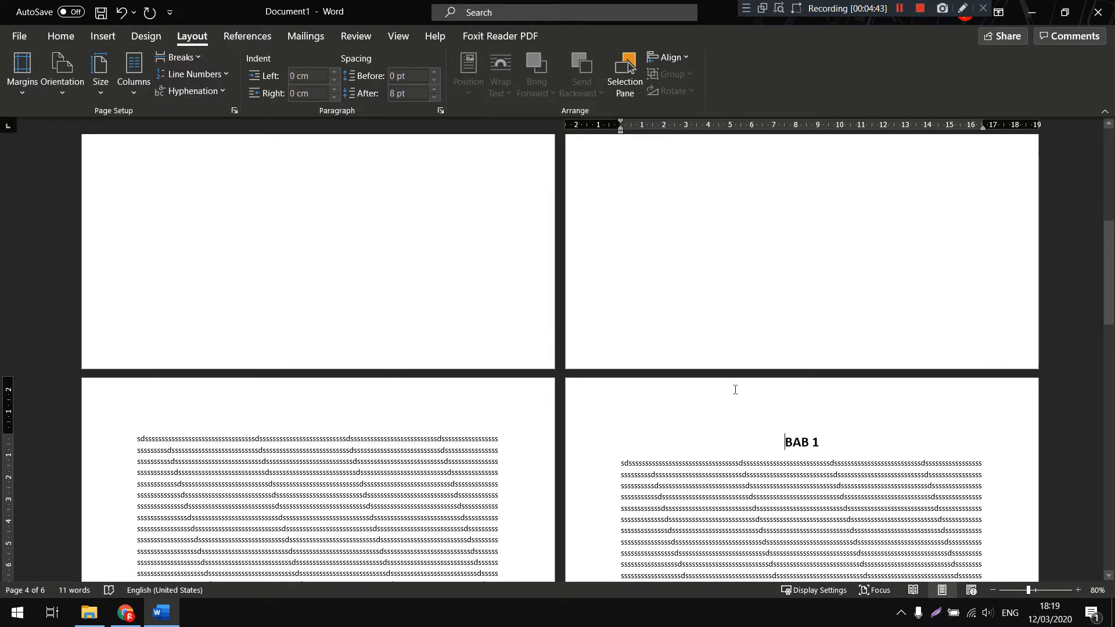
Open the header above "BAB 1" and examine the section labels in the headers and footers of all pages
{"action": "double_click", "coordinate": [755, 392]}
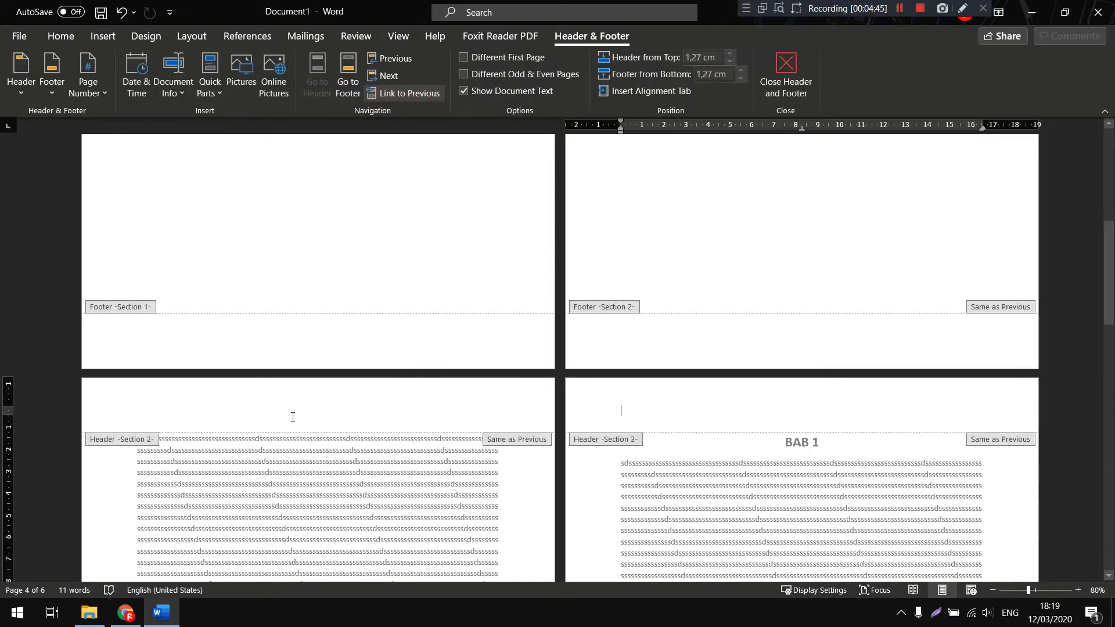
{"action": "scroll", "coordinate": [626, 442], "scroll_direction": "up", "scroll_amount": 10}
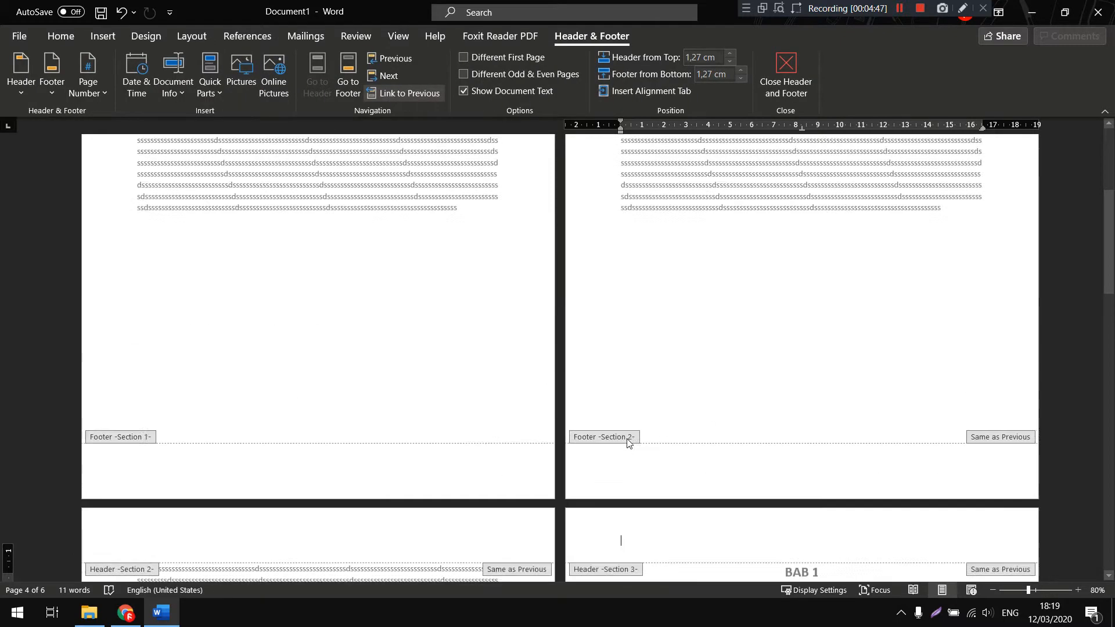
{"action": "scroll", "coordinate": [541, 402], "scroll_direction": "up", "scroll_amount": 1}
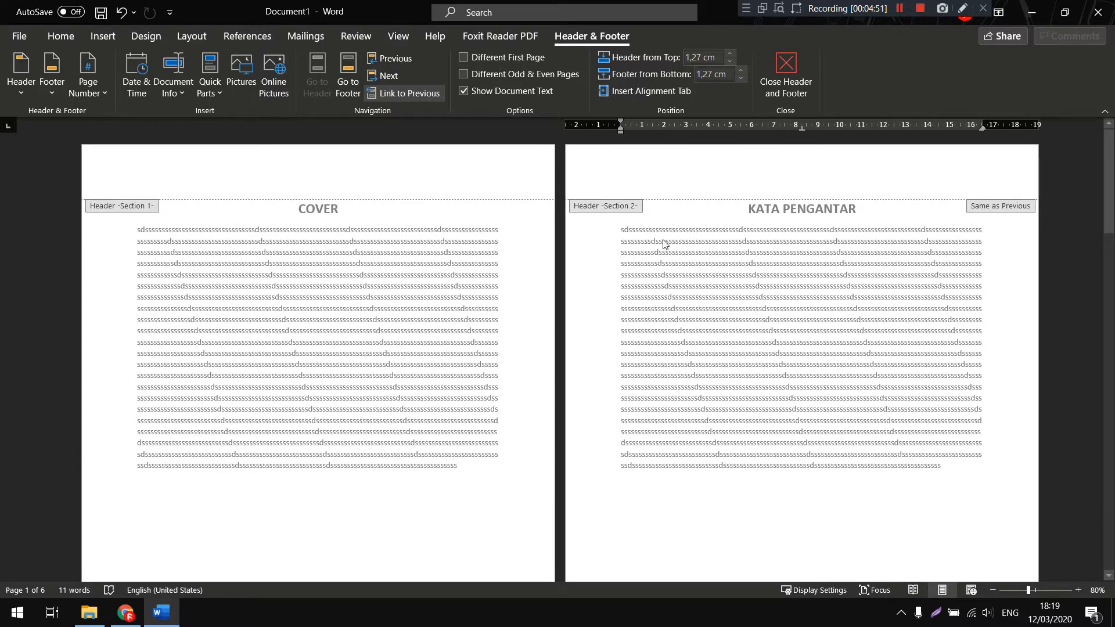
{"action": "scroll", "coordinate": [730, 212], "scroll_direction": "down", "scroll_amount": 10}
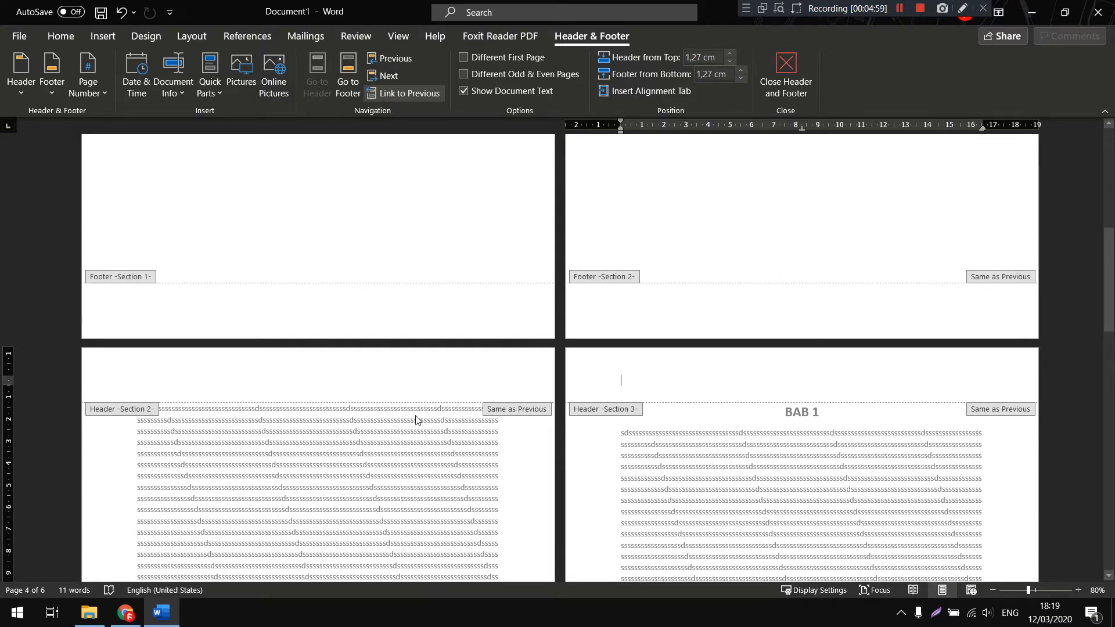
{"action": "scroll", "coordinate": [736, 309], "scroll_direction": "down", "scroll_amount": 3}
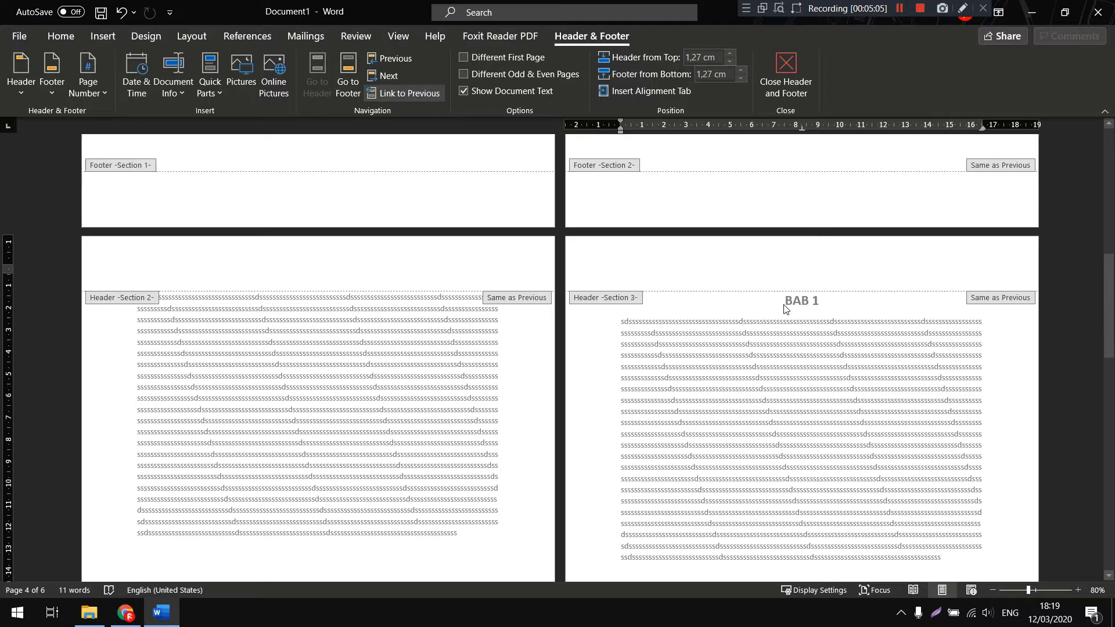
{"action": "scroll", "coordinate": [652, 311], "scroll_direction": "down", "scroll_amount": 15}
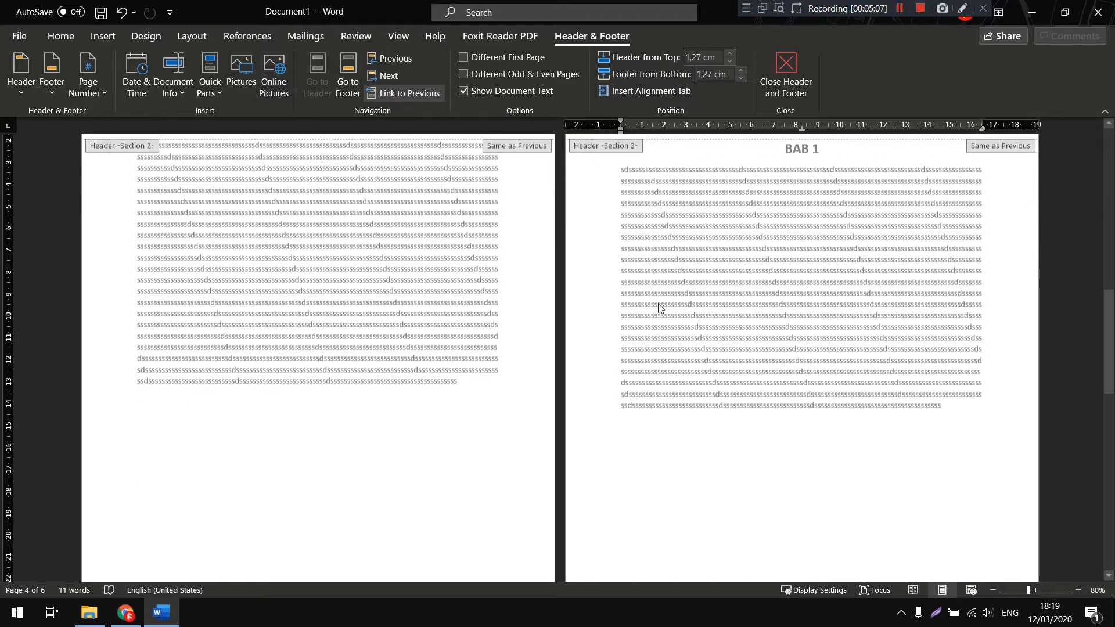
{"action": "scroll", "coordinate": [798, 219], "scroll_direction": "up", "scroll_amount": 5}
{"action": "scroll", "coordinate": [597, 356], "scroll_direction": "down", "scroll_amount": 2}
{"action": "scroll", "coordinate": [725, 304], "scroll_direction": "down", "scroll_amount": 10}
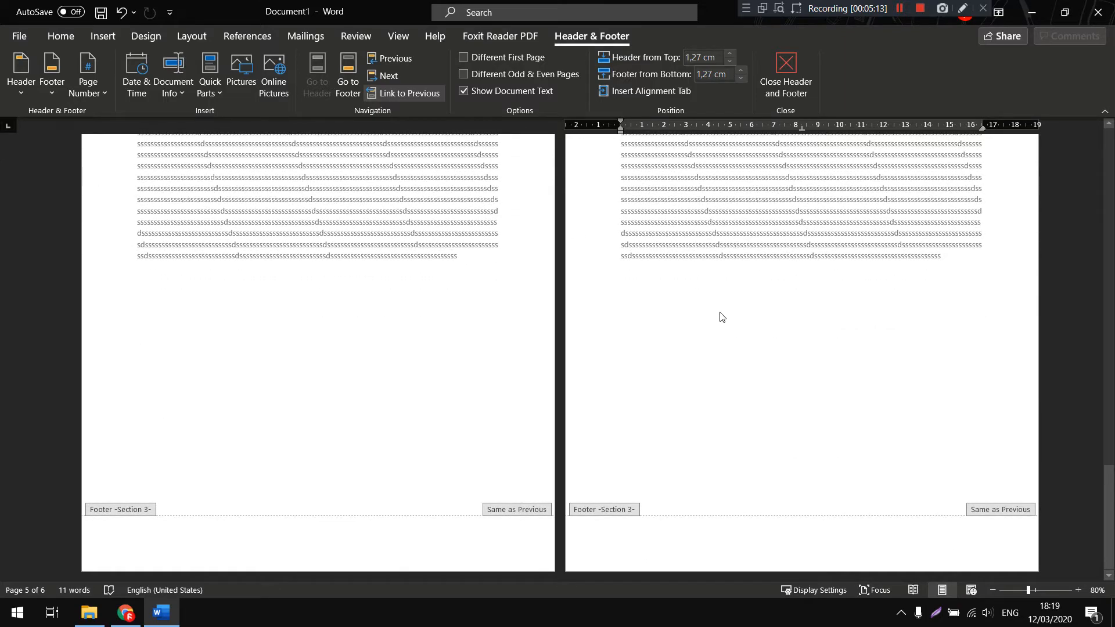
{"action": "scroll", "coordinate": [722, 316], "scroll_direction": "up", "scroll_amount": 5}
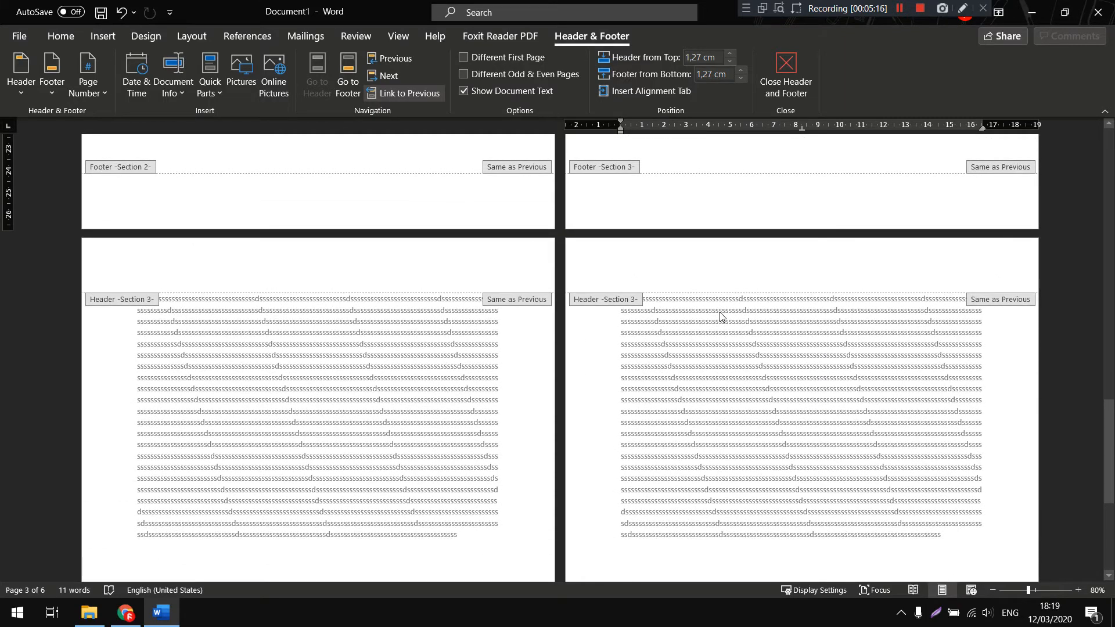
{"action": "scroll", "coordinate": [741, 316], "scroll_direction": "down", "scroll_amount": 8}
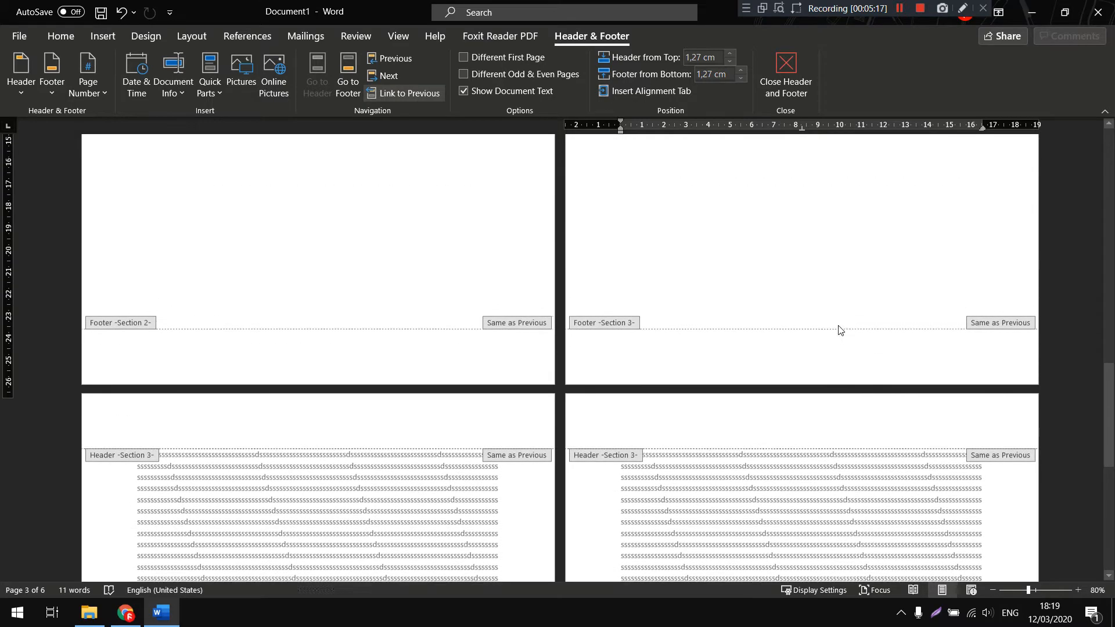
Examine the section labels and Same as Previous tags in the headers and footers of the cover, foreword and BAB 1 pages
{"action": "scroll", "coordinate": [746, 313], "scroll_direction": "up", "scroll_amount": 4}
{"action": "scroll", "coordinate": [746, 313], "scroll_direction": "down", "scroll_amount": 5}
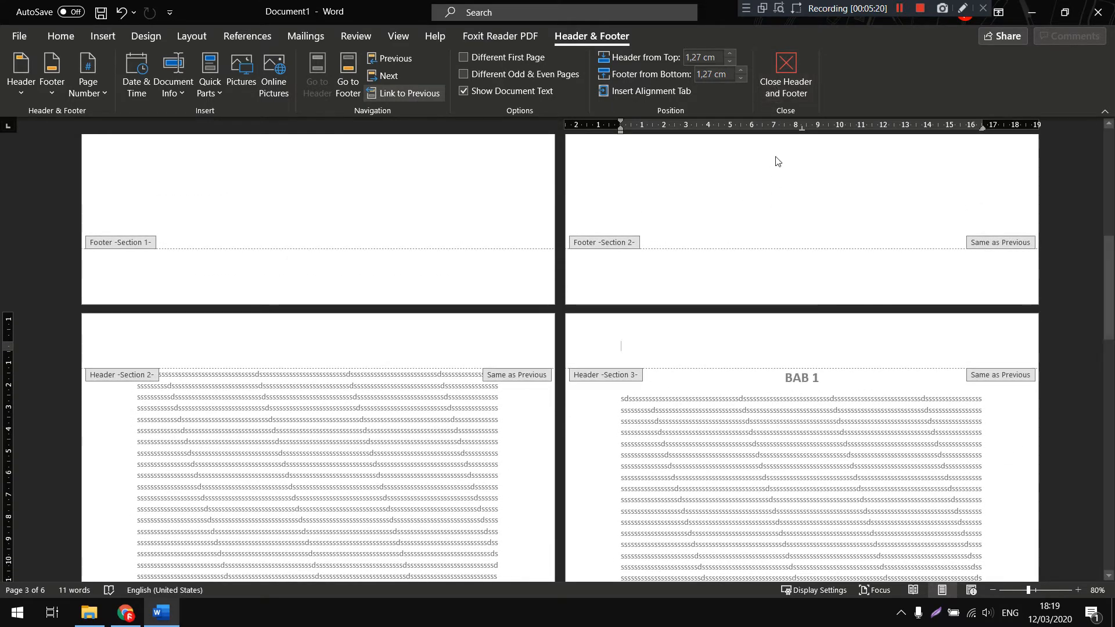
{"action": "scroll", "coordinate": [774, 160], "scroll_direction": "up", "scroll_amount": 10}
{"action": "scroll", "coordinate": [780, 199], "scroll_direction": "up", "scroll_amount": 4}
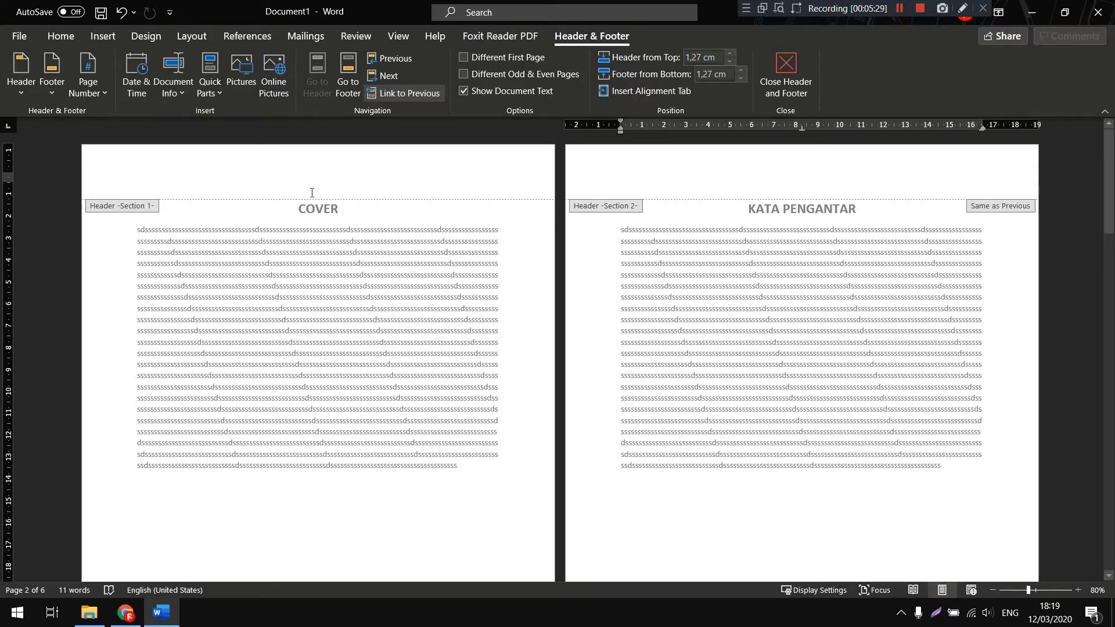
{"action": "scroll", "coordinate": [602, 216], "scroll_direction": "down", "scroll_amount": 8}
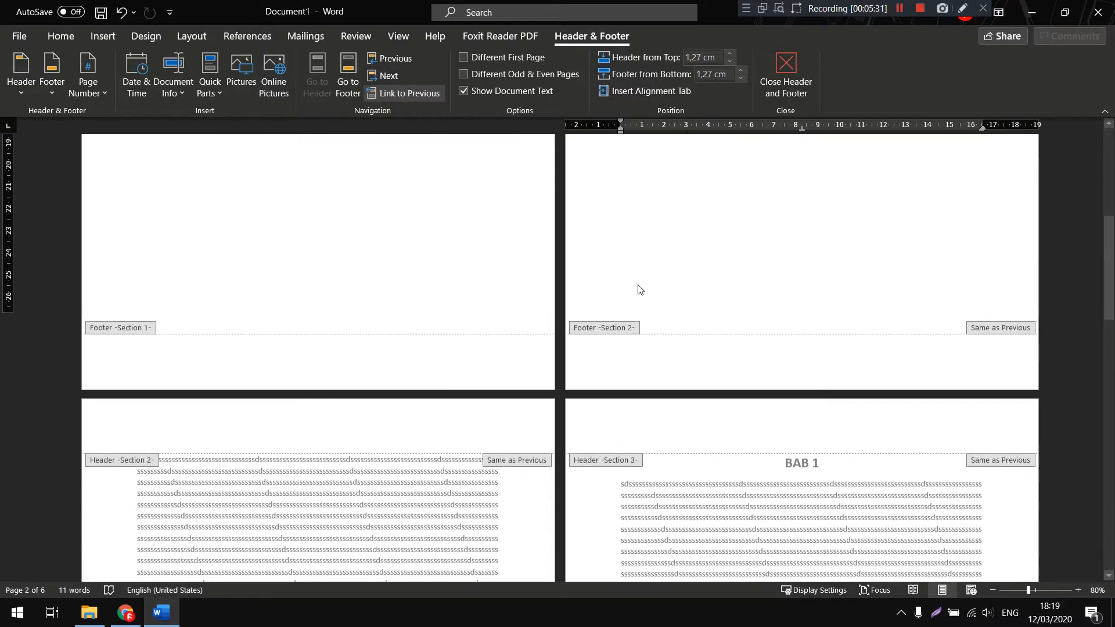
{"action": "scroll", "coordinate": [602, 284], "scroll_direction": "up", "scroll_amount": 8}
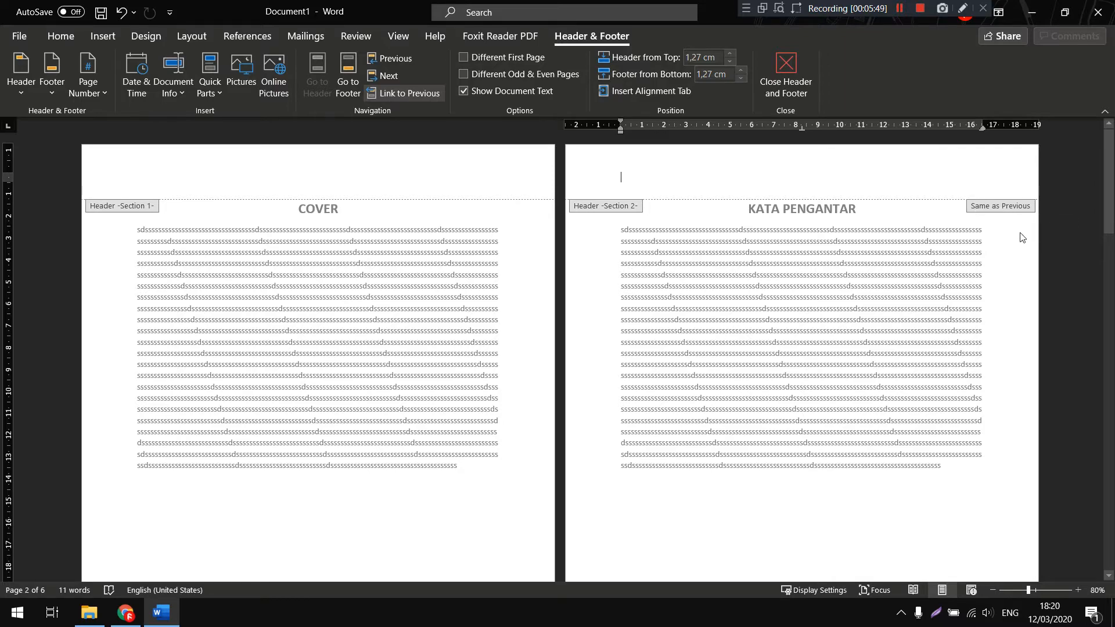
{"action": "scroll", "coordinate": [1016, 228], "scroll_direction": "down", "scroll_amount": 5}
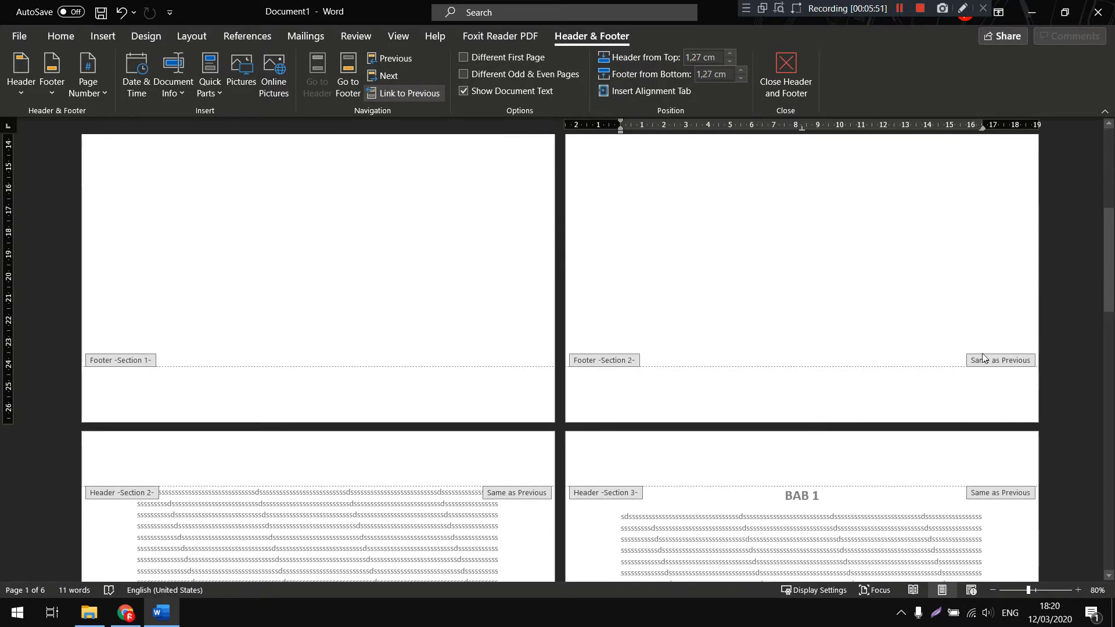
{"action": "scroll", "coordinate": [981, 352], "scroll_direction": "up", "scroll_amount": 5}
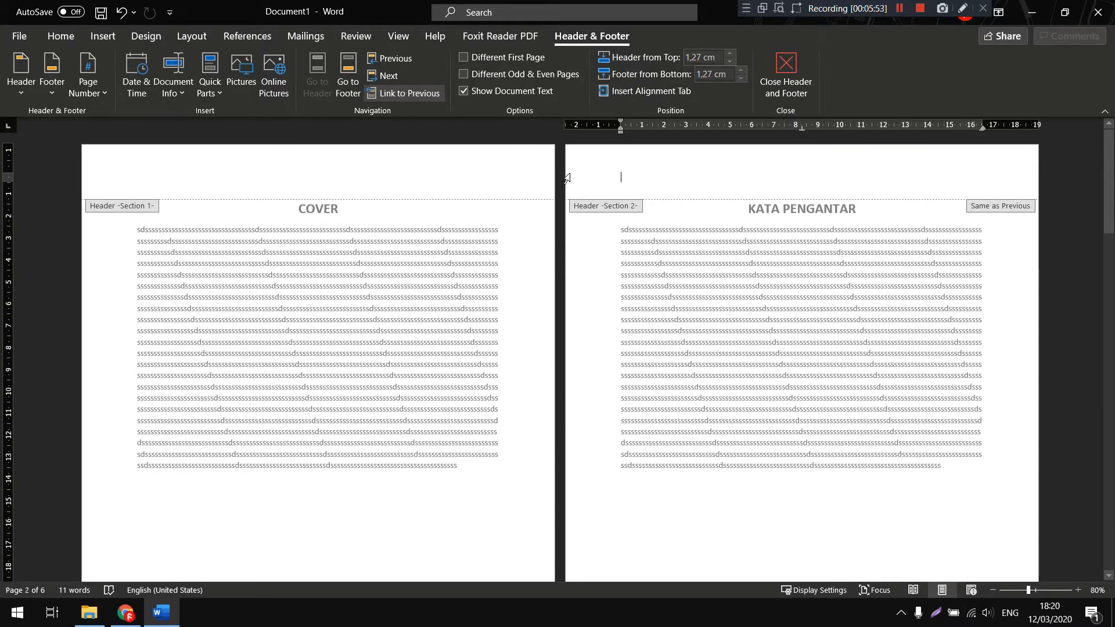
Unlink the Section 2 header and footer on the KATA PENGANTAR page from the previous section
{"action": "left_click", "coordinate": [591, 177]}
{"action": "left_click", "coordinate": [401, 99]}
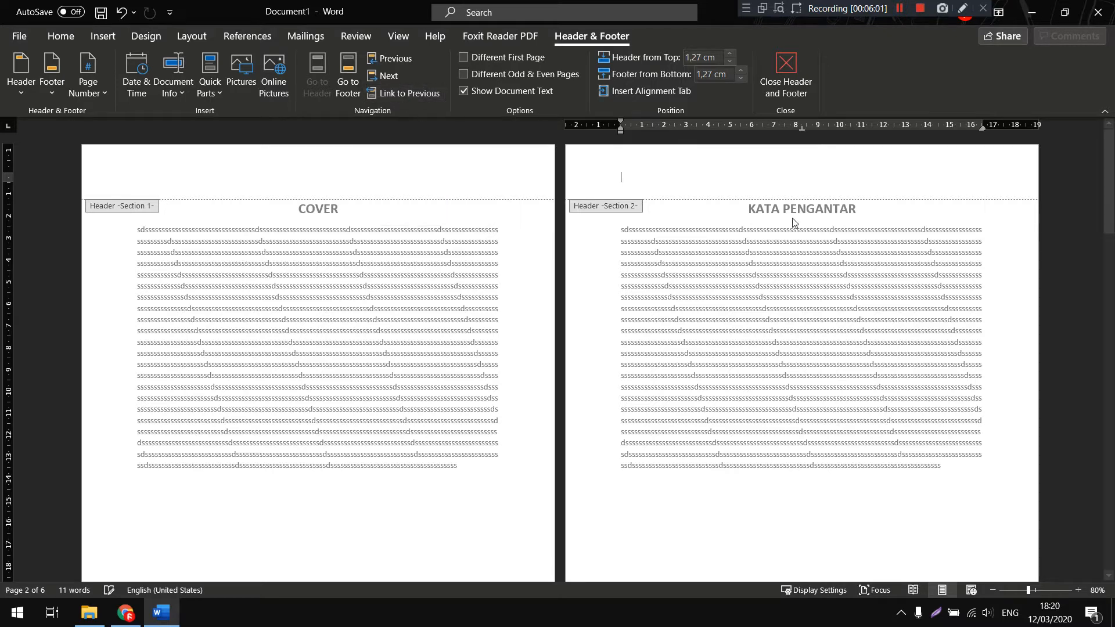
{"action": "left_click", "coordinate": [350, 81]}
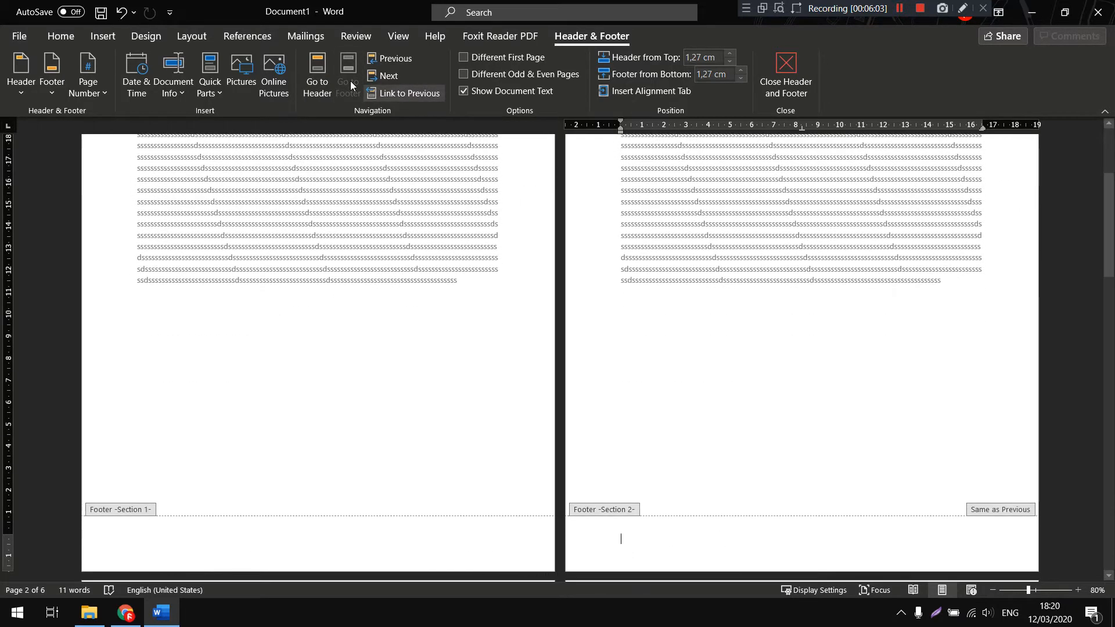
{"action": "left_click", "coordinate": [409, 95]}
{"action": "scroll", "coordinate": [634, 255], "scroll_direction": "down", "scroll_amount": 5}
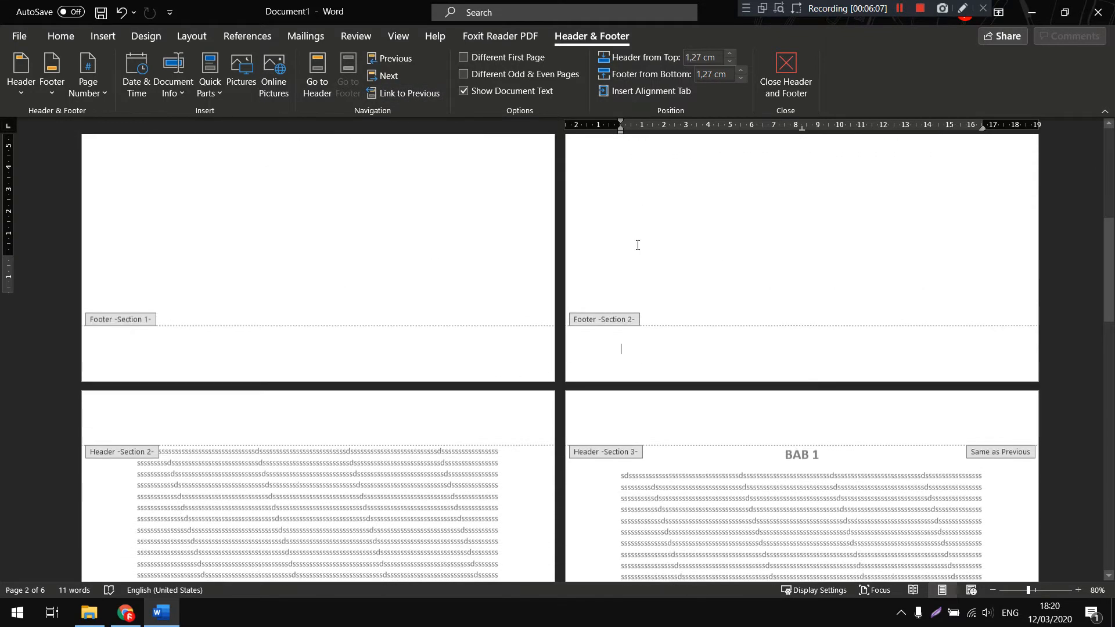
Unlink the Section 3 header and footer on the BAB 1 page from the previous section
{"action": "scroll", "coordinate": [241, 266], "scroll_direction": "down", "scroll_amount": 5}
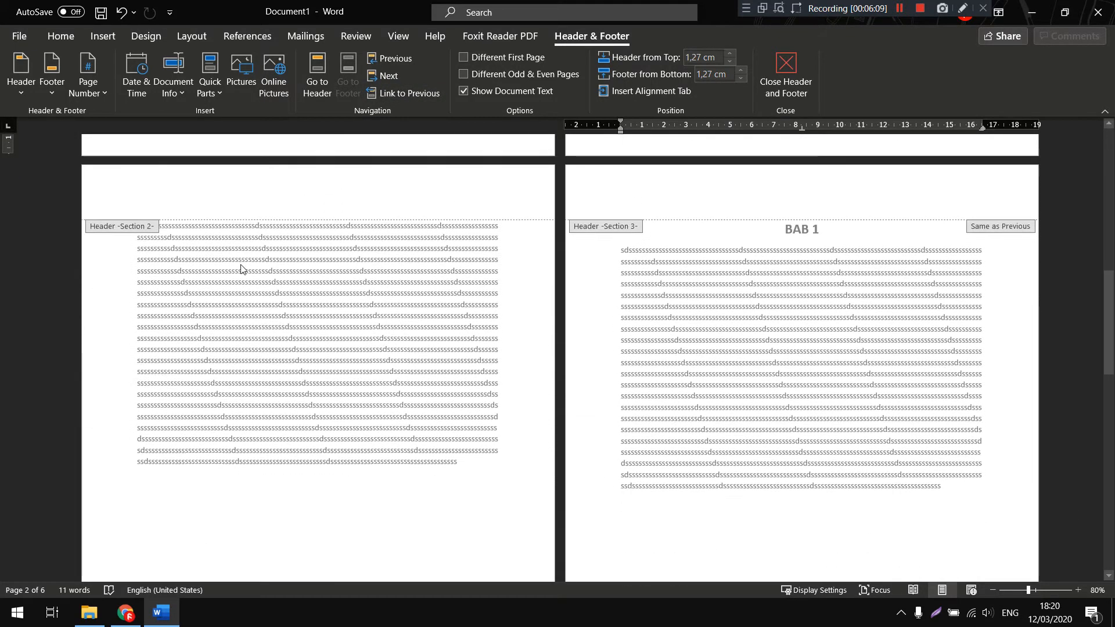
{"action": "scroll", "coordinate": [650, 263], "scroll_direction": "up", "scroll_amount": 4}
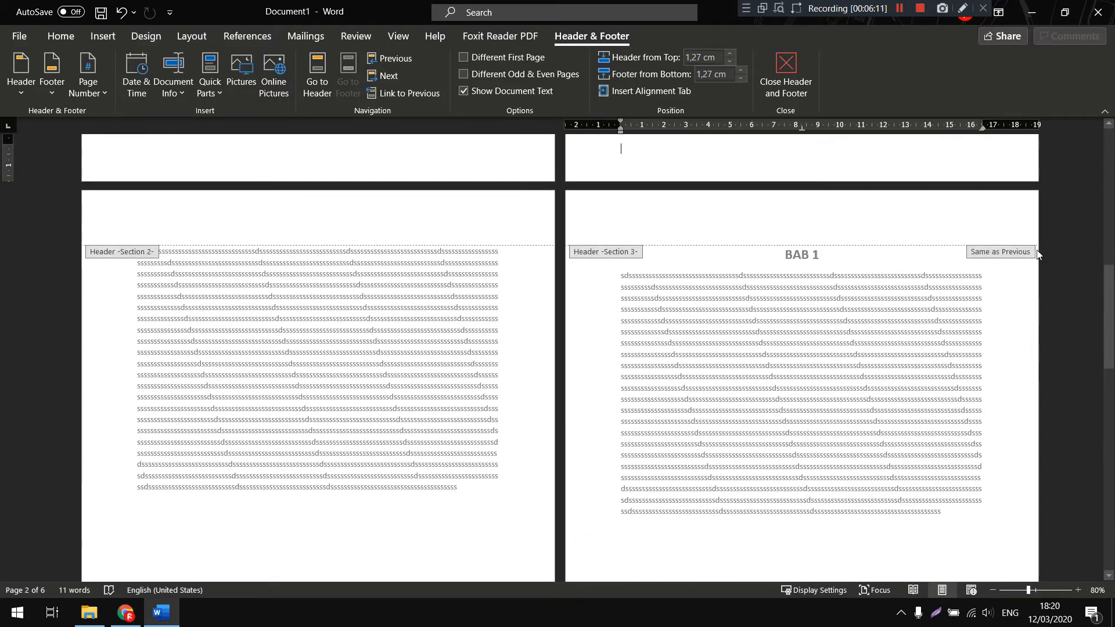
{"action": "left_click", "coordinate": [993, 219]}
{"action": "scroll", "coordinate": [769, 287], "scroll_direction": "up", "scroll_amount": 2}
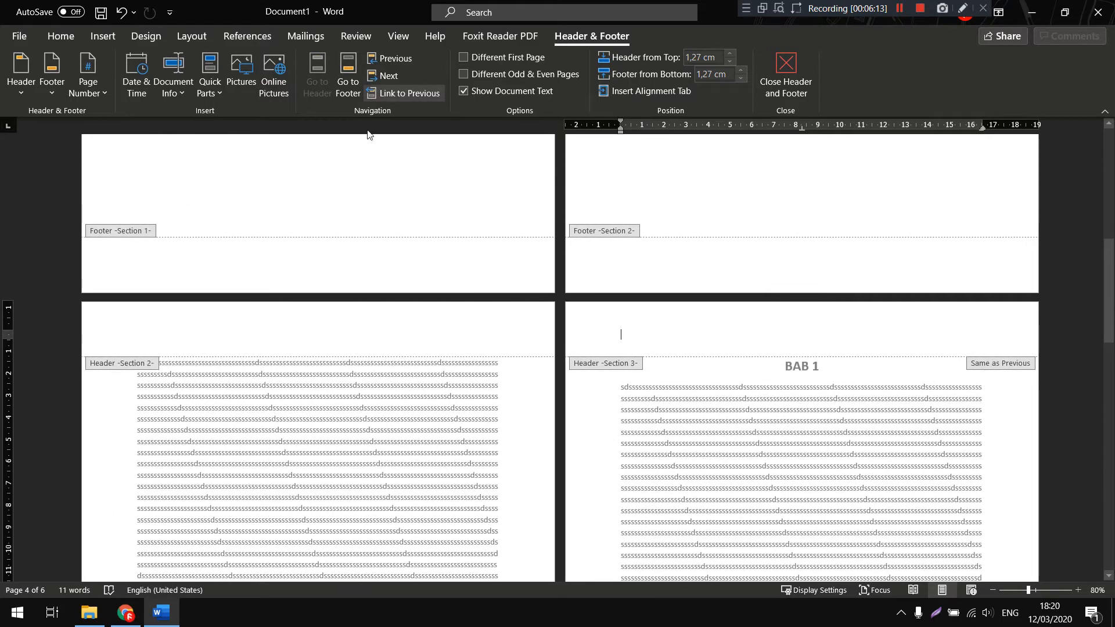
{"action": "left_click", "coordinate": [348, 80]}
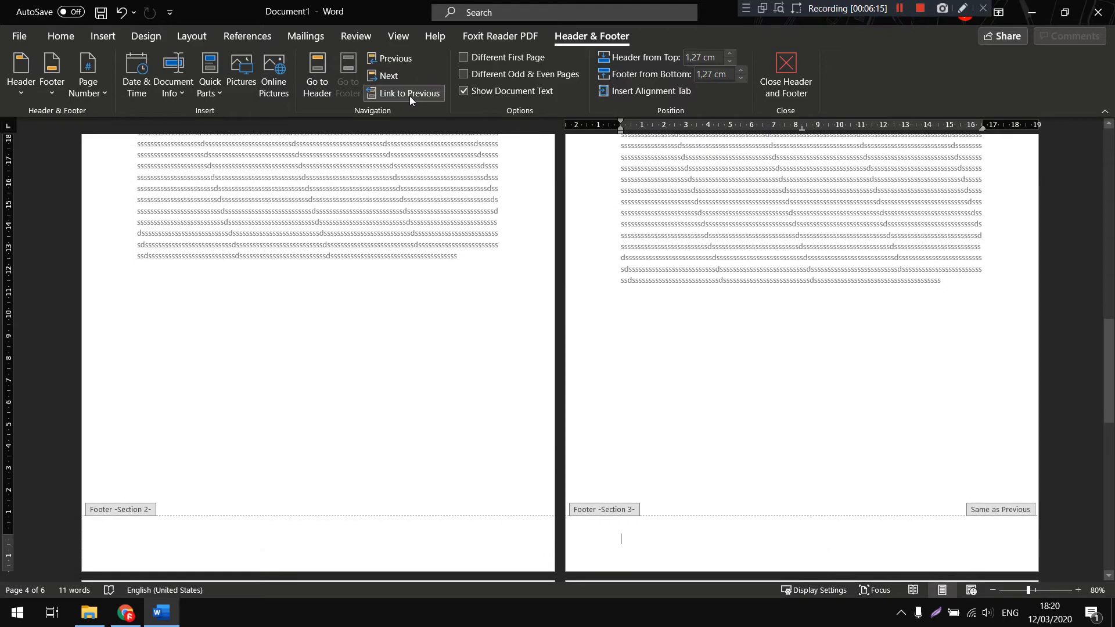
{"action": "left_click", "coordinate": [417, 94]}
{"action": "scroll", "coordinate": [581, 244], "scroll_direction": "down", "scroll_amount": 3}
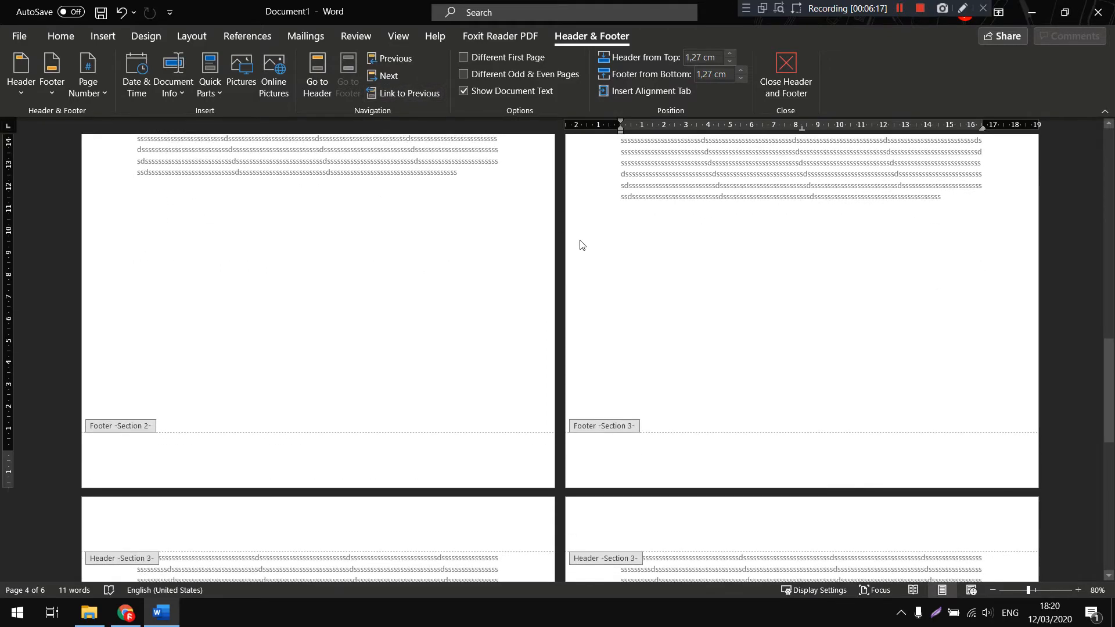
Check the headers and footers of the cover, KATA PENGANTAR and BAB 1 pages for remaining Same as Previous tags
{"action": "scroll", "coordinate": [649, 291], "scroll_direction": "up", "scroll_amount": 20}
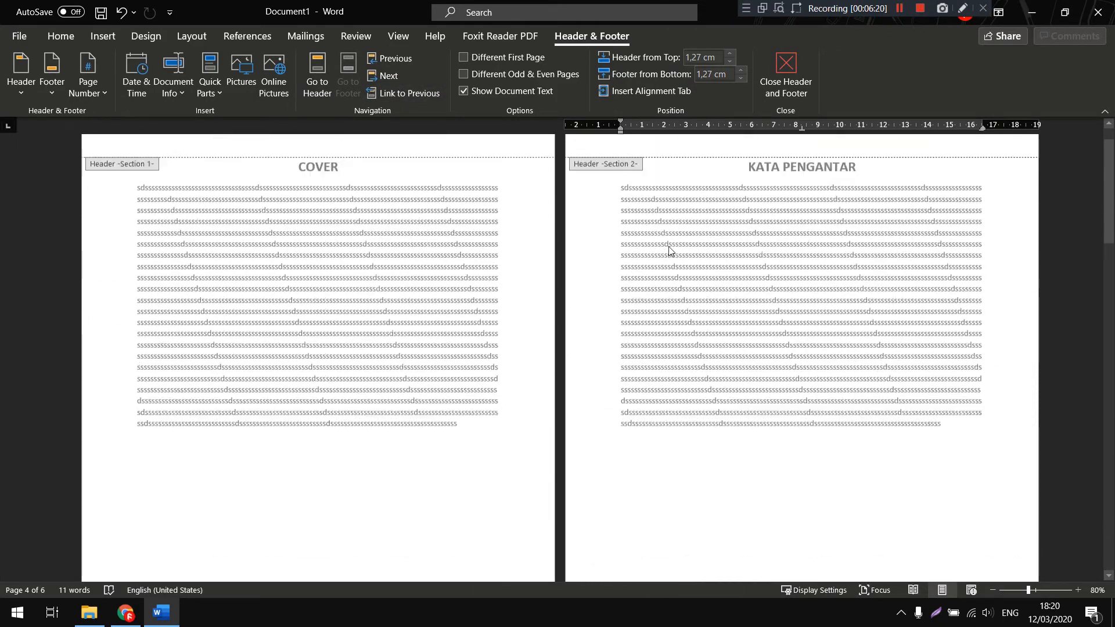
{"action": "scroll", "coordinate": [656, 232], "scroll_direction": "down", "scroll_amount": 8}
{"action": "left_click", "coordinate": [663, 393]}
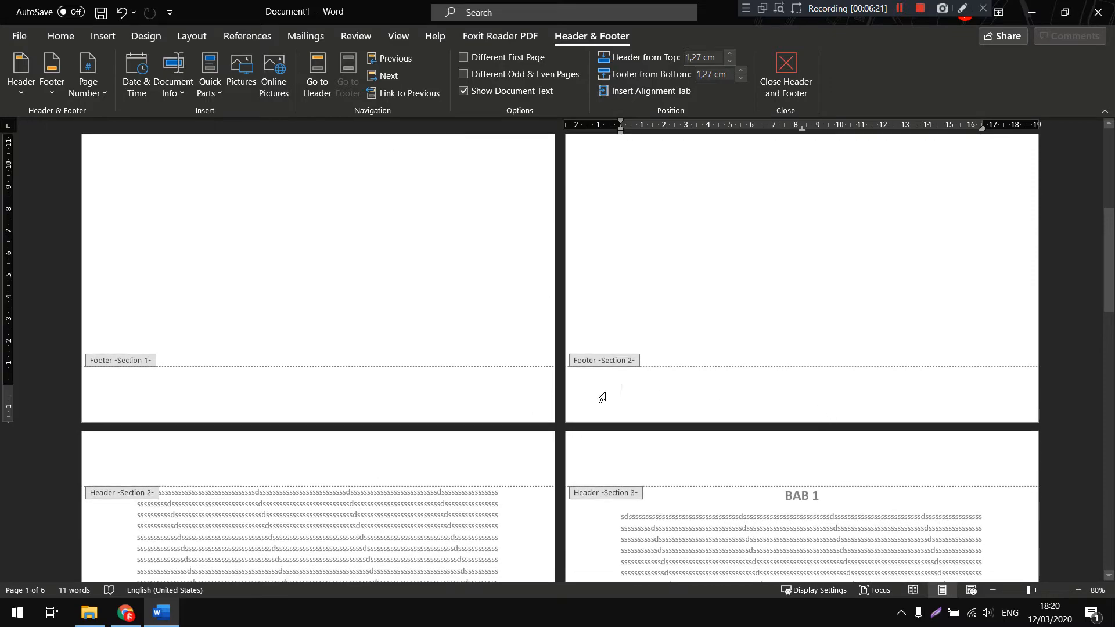
{"action": "scroll", "coordinate": [548, 348], "scroll_direction": "up", "scroll_amount": 14}
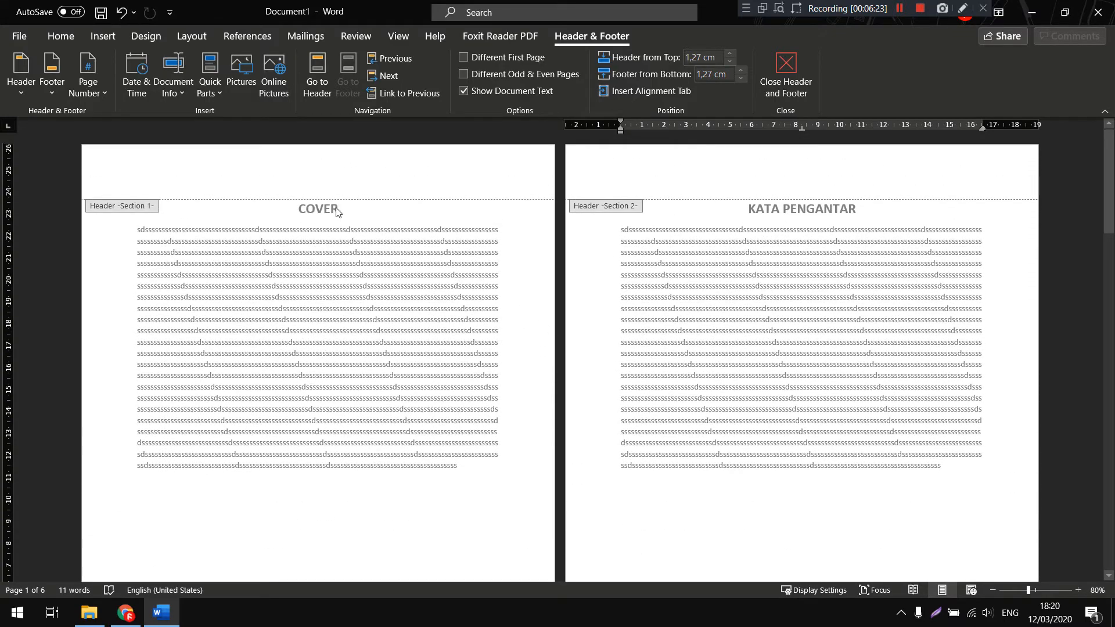
{"action": "scroll", "coordinate": [517, 219], "scroll_direction": "down", "scroll_amount": 2}
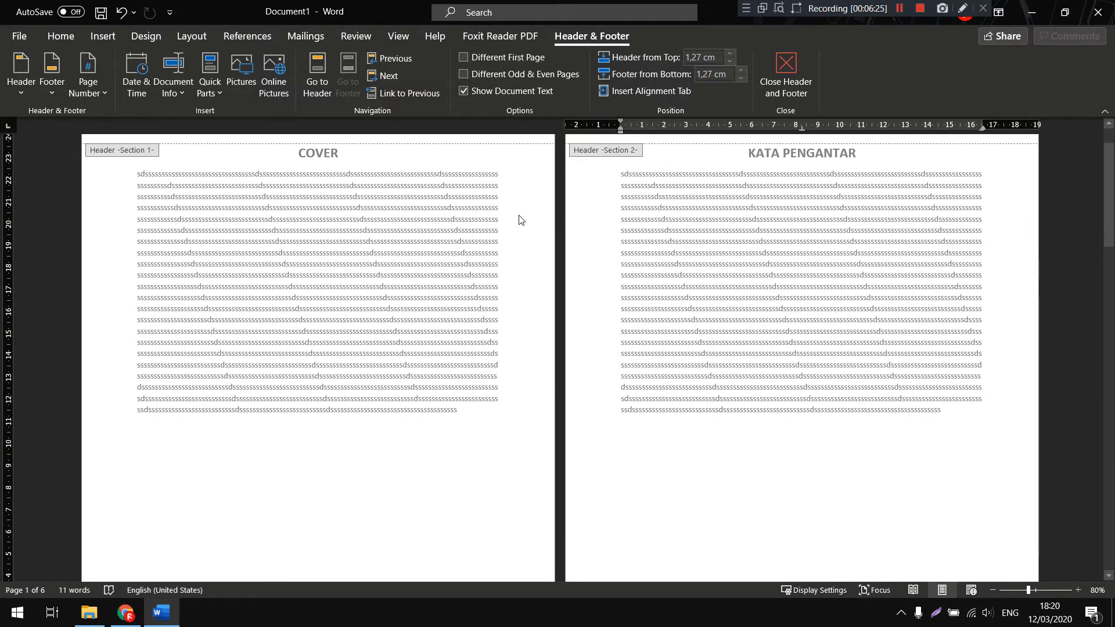
{"action": "scroll", "coordinate": [250, 230], "scroll_direction": "up", "scroll_amount": 2}
Insert a bottom-of-page number in the Section 2 footer of the KATA PENGANTAR page using the Plain Number 3 style
{"action": "scroll", "coordinate": [275, 262], "scroll_direction": "down", "scroll_amount": 12}
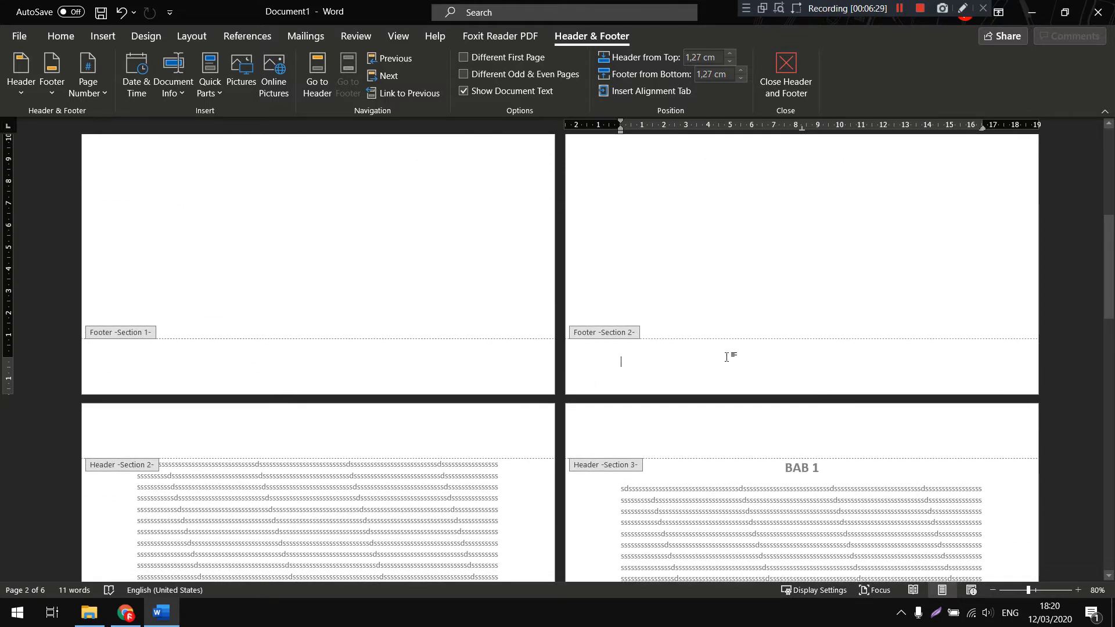
{"action": "left_click", "coordinate": [634, 349]}
{"action": "left_click", "coordinate": [87, 78]}
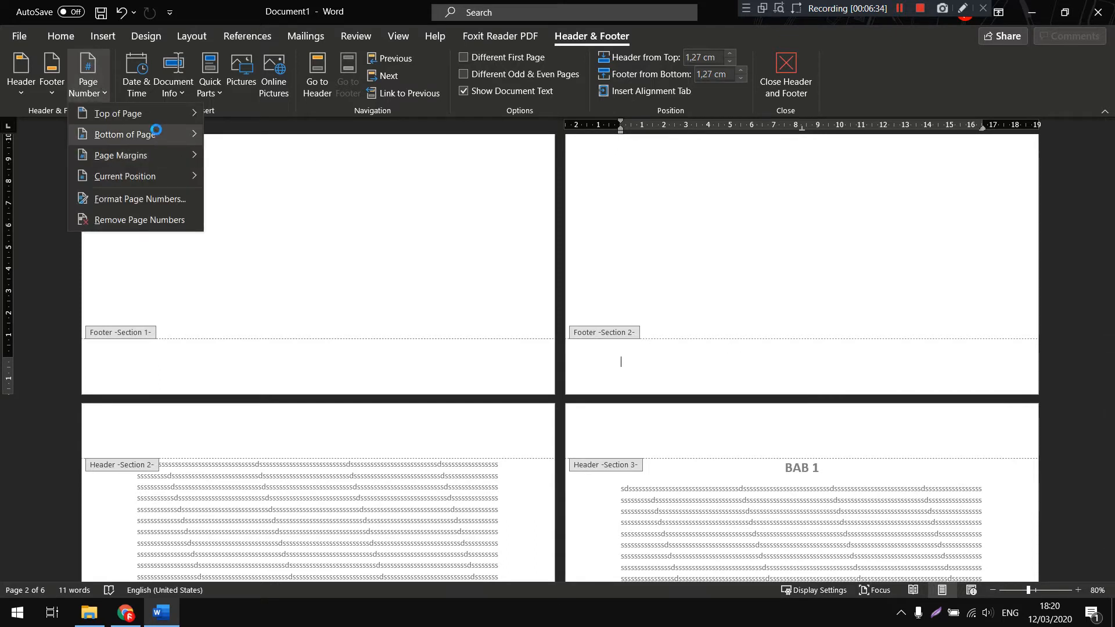
{"action": "mouse_move", "coordinate": [155, 134]}
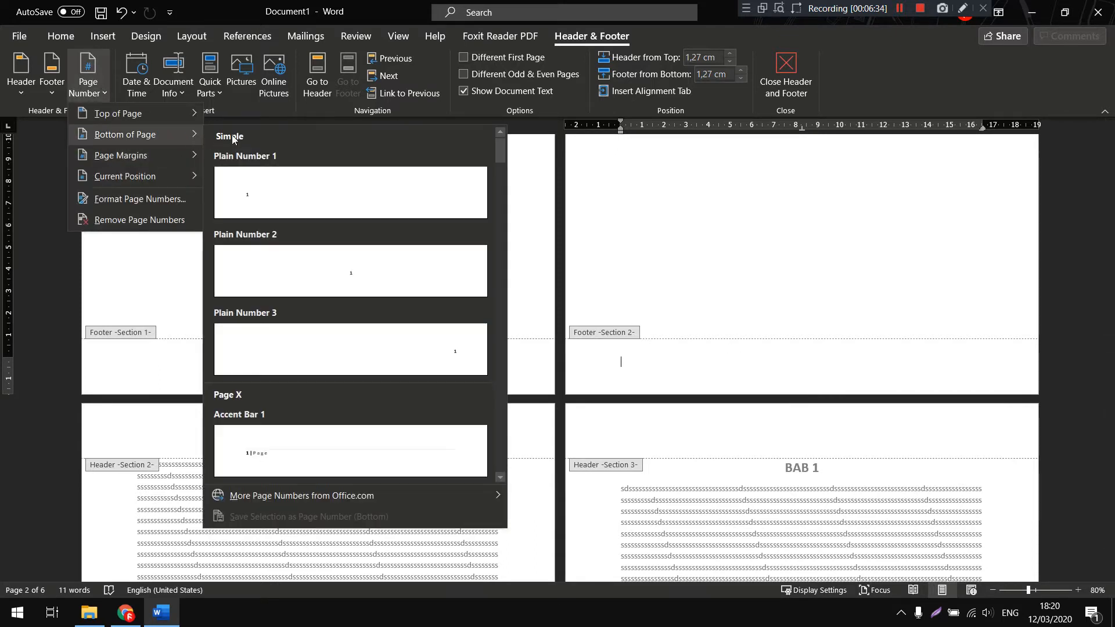
{"action": "left_click", "coordinate": [388, 345]}
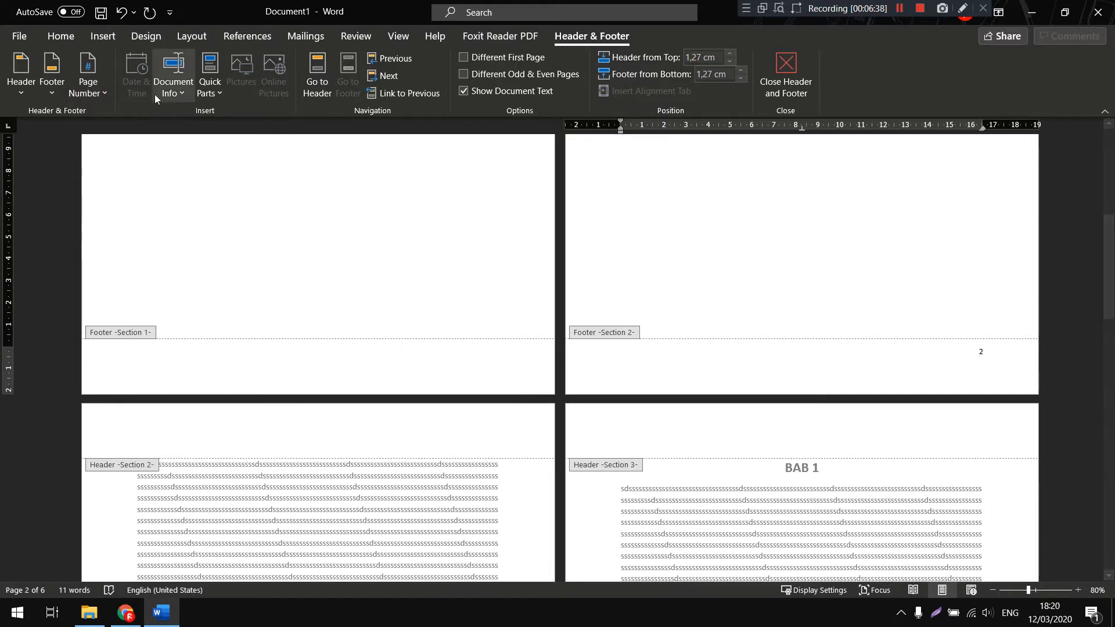
{"action": "scroll", "coordinate": [883, 324], "scroll_direction": "up", "scroll_amount": 4}
{"action": "scroll", "coordinate": [883, 324], "scroll_direction": "down", "scroll_amount": 3}
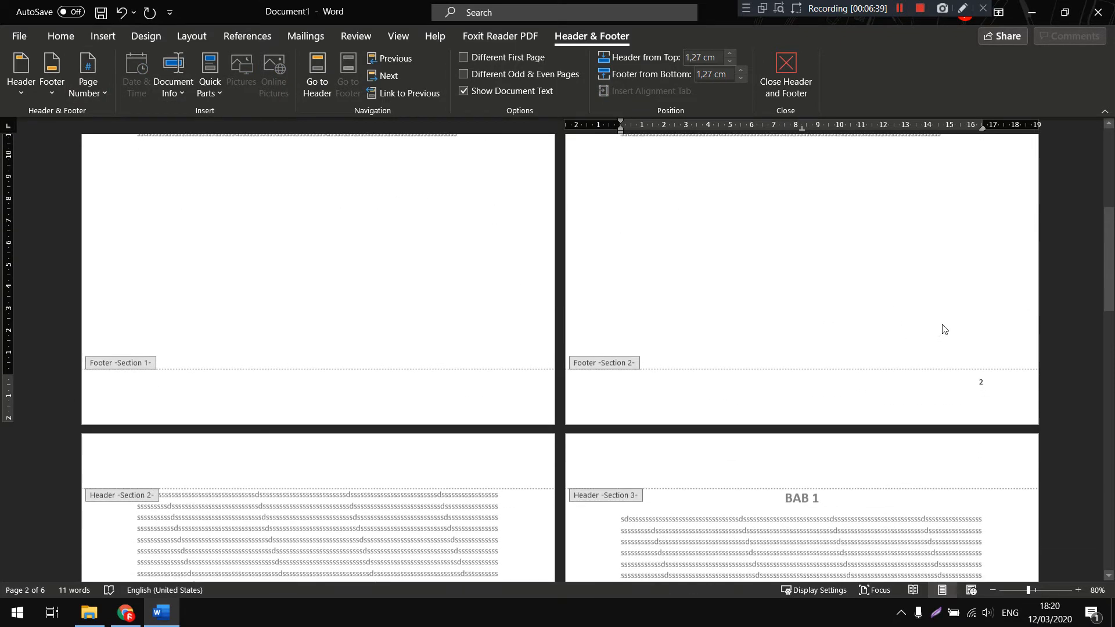
Format the Section 2 page numbers as i, ii, iii and start the numbering at i
{"action": "left_click", "coordinate": [981, 379]}
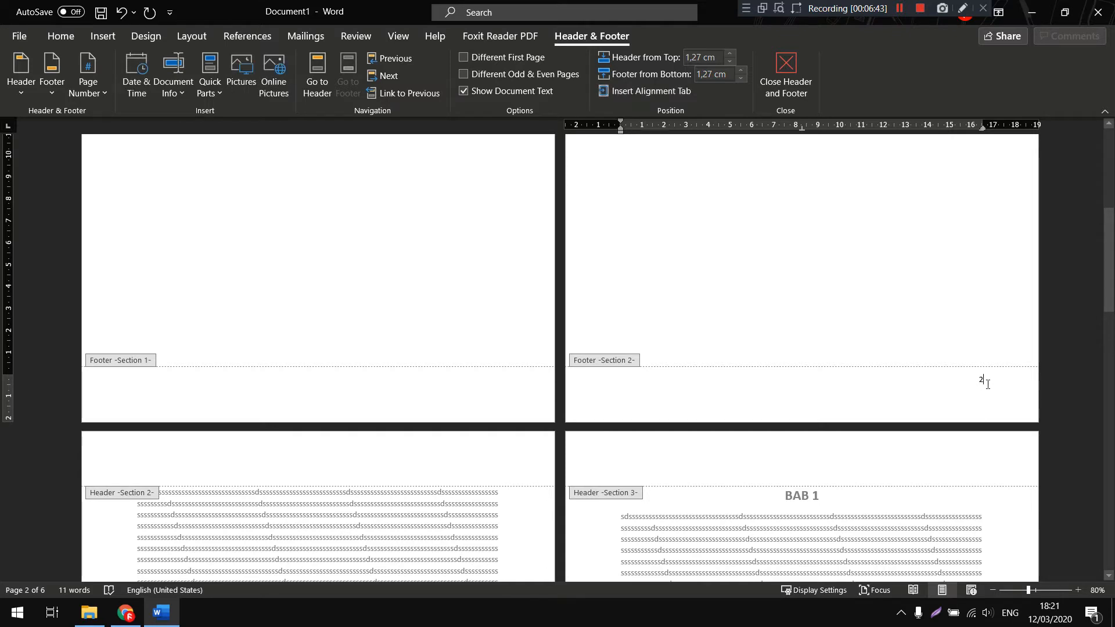
{"action": "double_click", "coordinate": [981, 380]}
{"action": "left_click", "coordinate": [972, 408]}
{"action": "left_click", "coordinate": [955, 381]}
{"action": "left_click", "coordinate": [633, 388]}
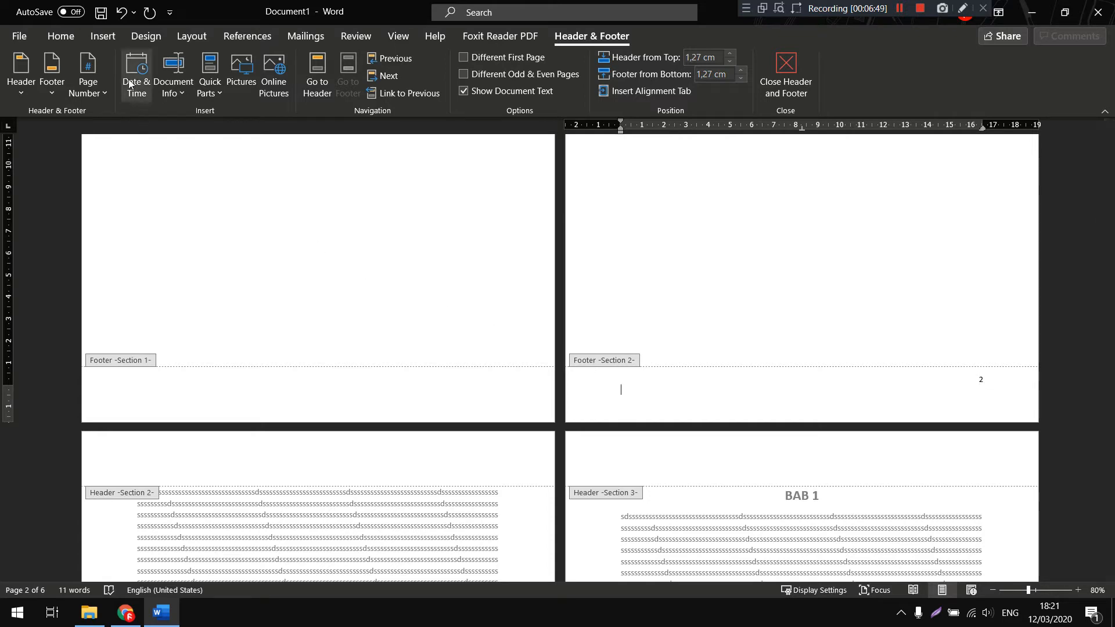
{"action": "left_click", "coordinate": [86, 82]}
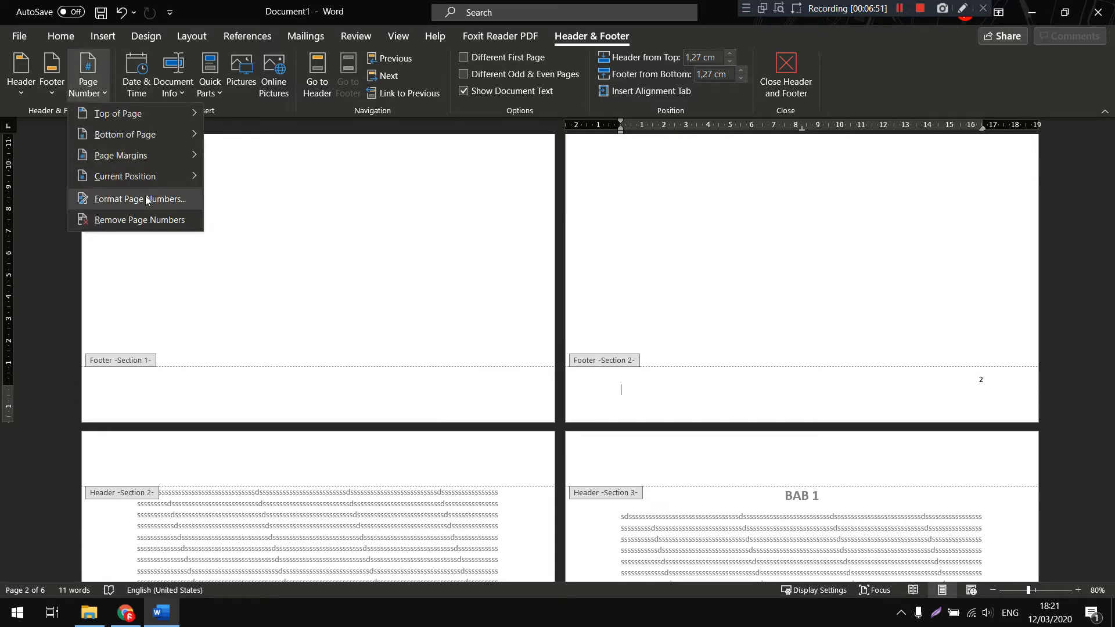
{"action": "left_click", "coordinate": [142, 199]}
{"action": "left_click", "coordinate": [489, 347]}
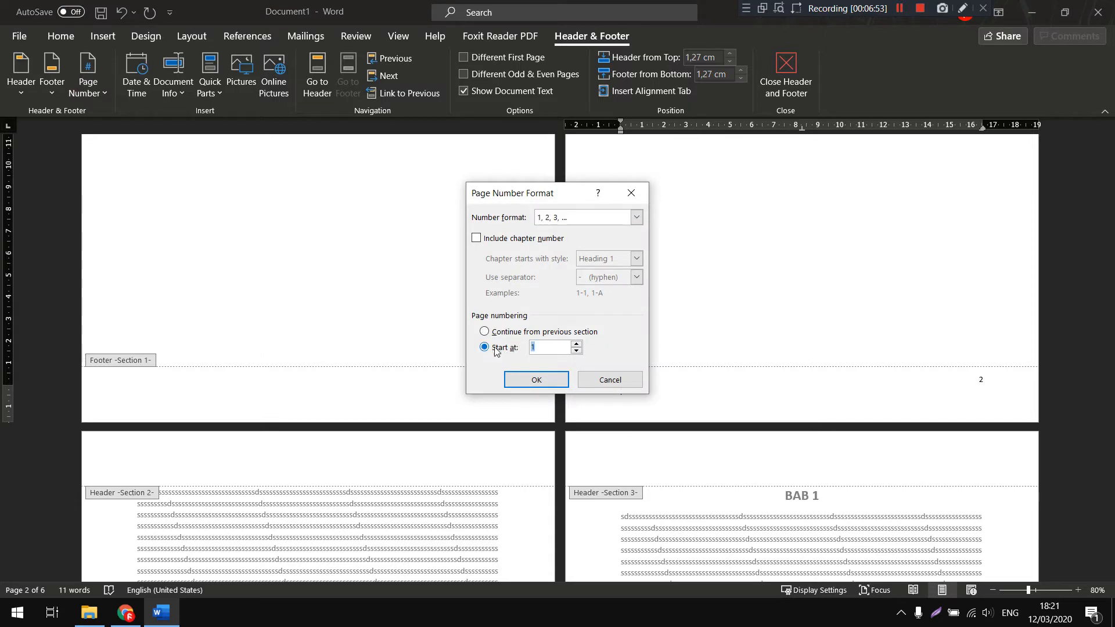
{"action": "left_click", "coordinate": [637, 218]}
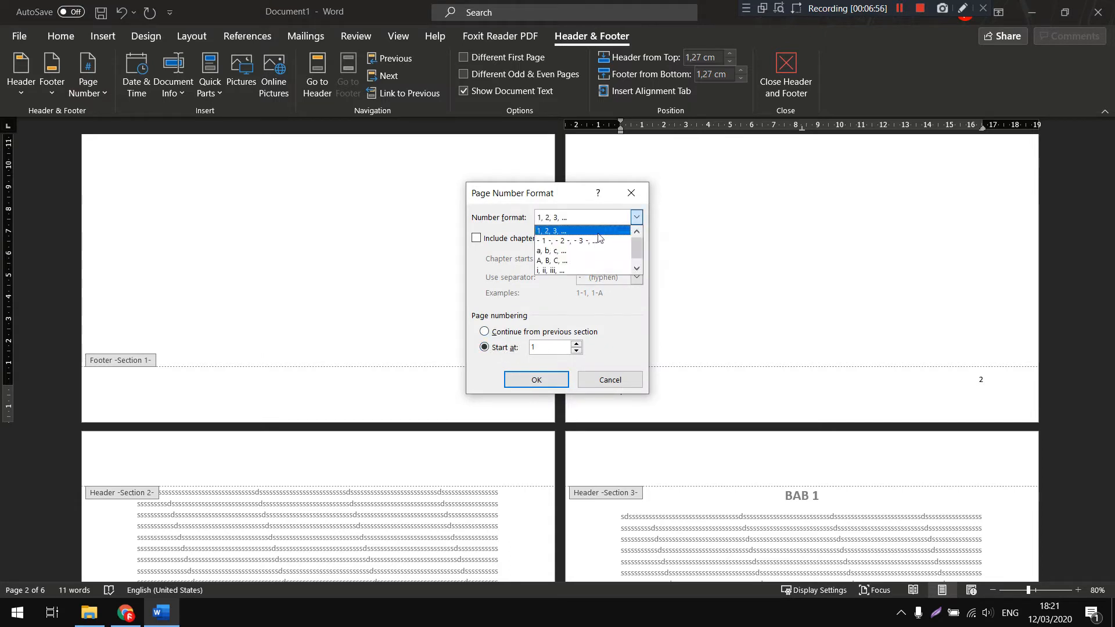
{"action": "left_click", "coordinate": [555, 271]}
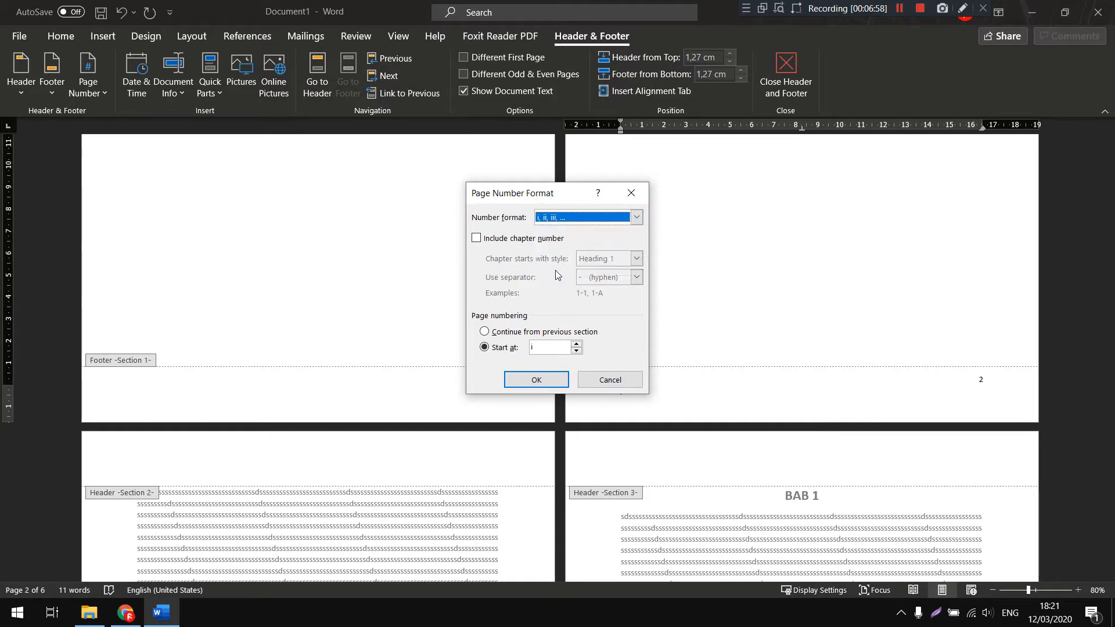
{"action": "left_click", "coordinate": [537, 379]}
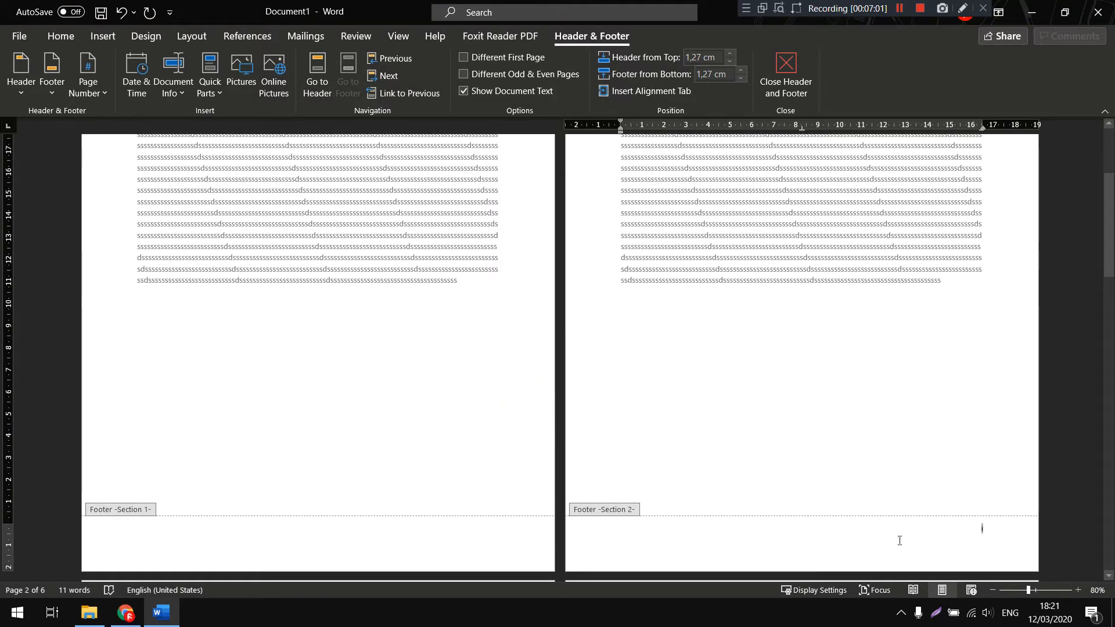
Check the page number in the third page's footer and place the insertion point in the Section 3 footer on the BAB 1 page
{"action": "scroll", "coordinate": [967, 524], "scroll_direction": "down", "scroll_amount": 8}
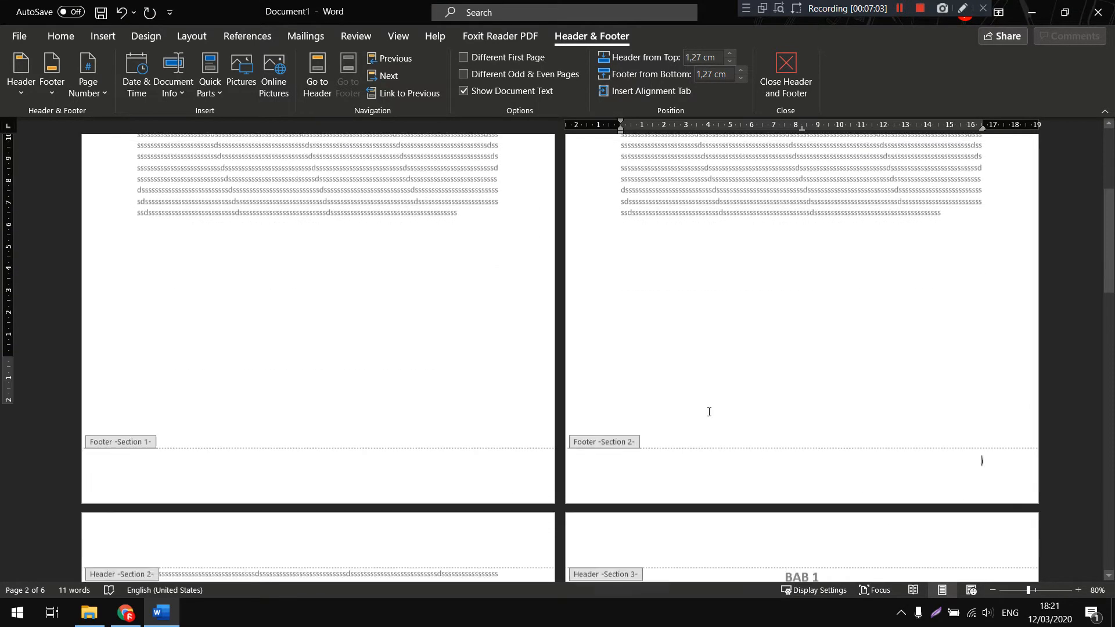
{"action": "scroll", "coordinate": [485, 492], "scroll_direction": "down", "scroll_amount": 5}
{"action": "left_click", "coordinate": [498, 426]}
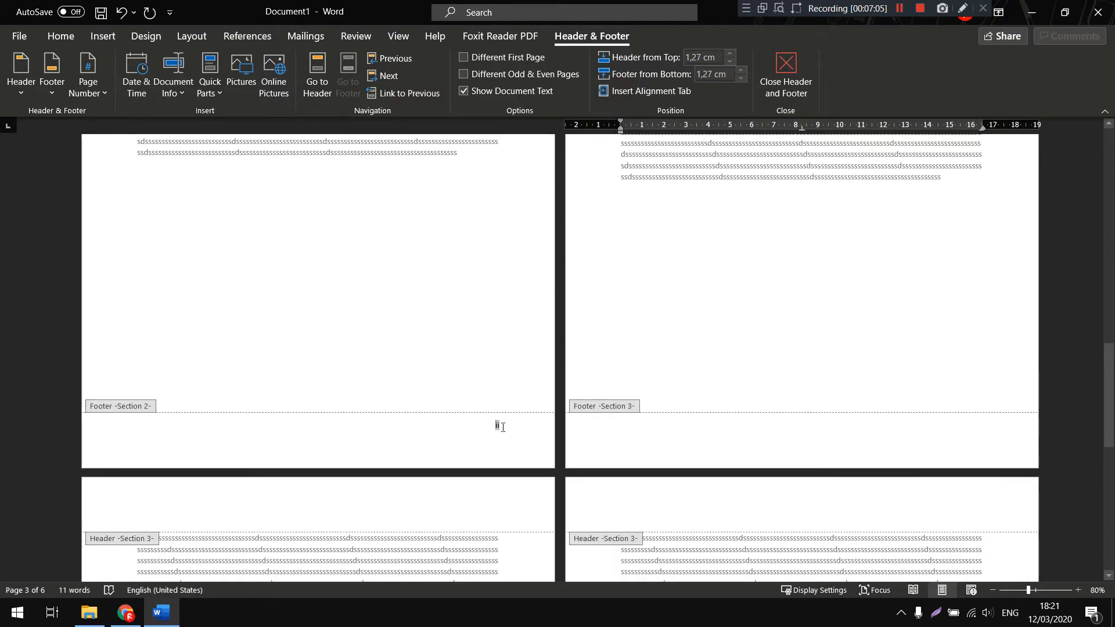
{"action": "left_click", "coordinate": [773, 445]}
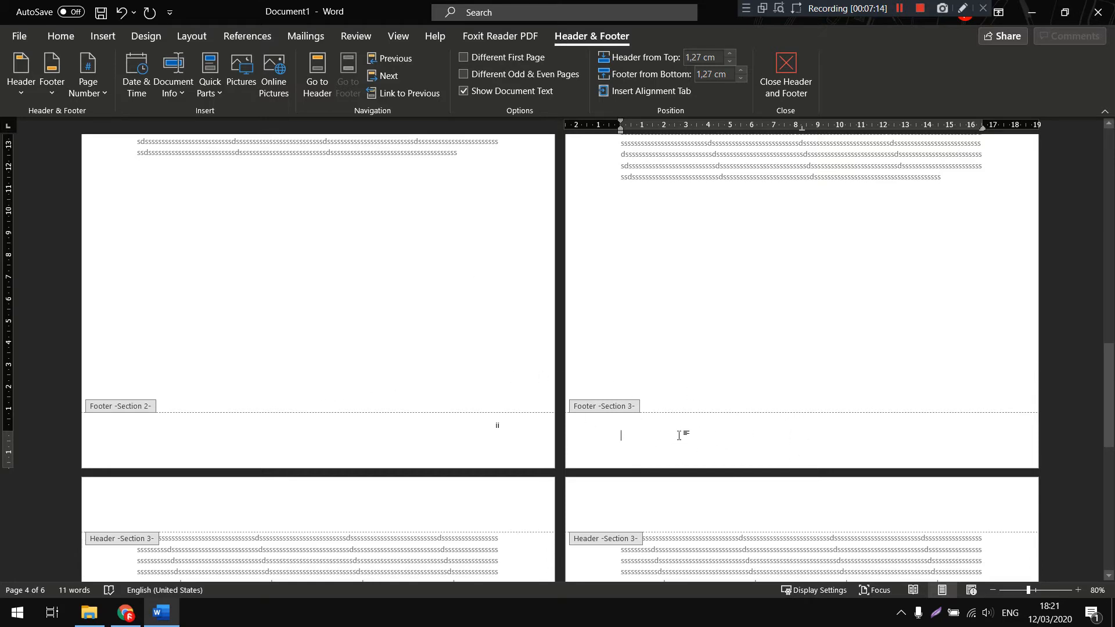
{"action": "left_click", "coordinate": [87, 75]}
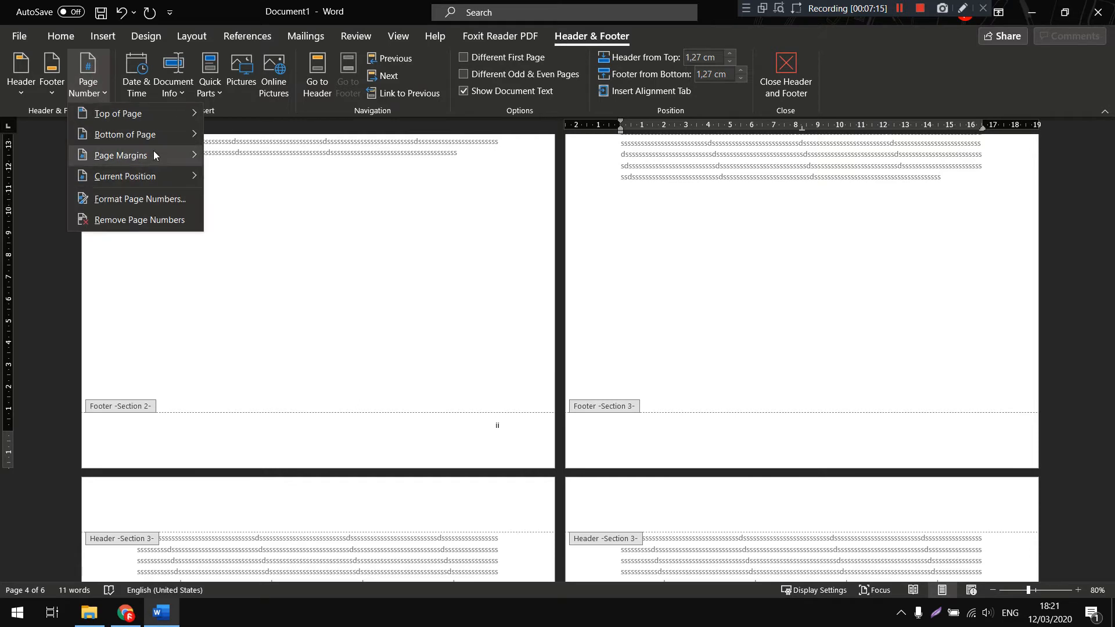
{"action": "left_click", "coordinate": [618, 442]}
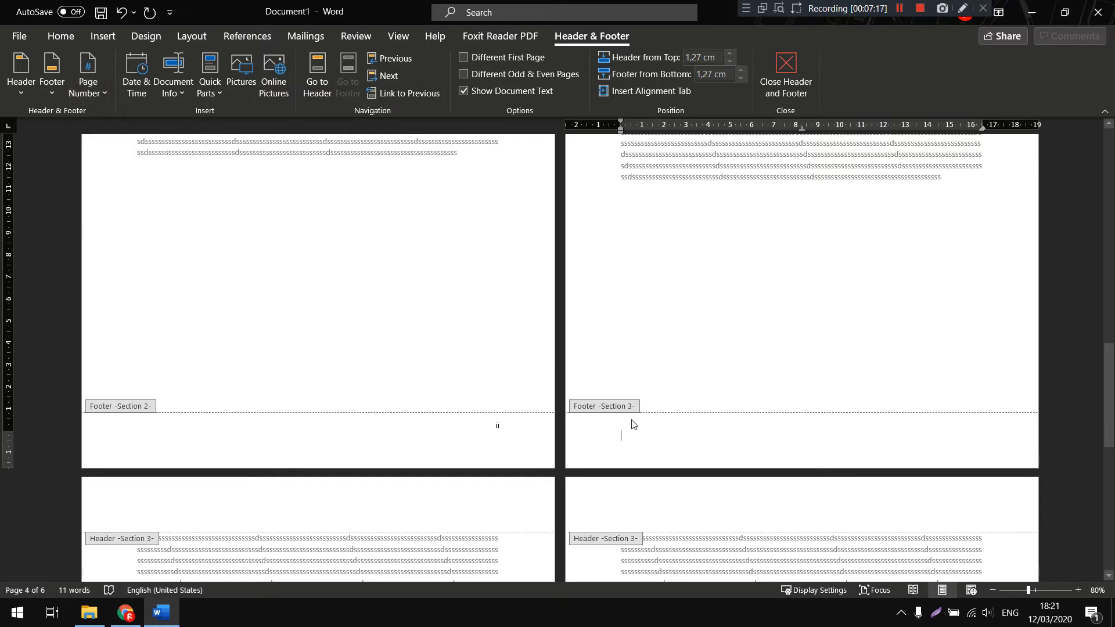
Insert a bottom-of-page number in the Section 3 footer of the BAB 1 page using the Plain Number 3 style
{"action": "left_click", "coordinate": [90, 84]}
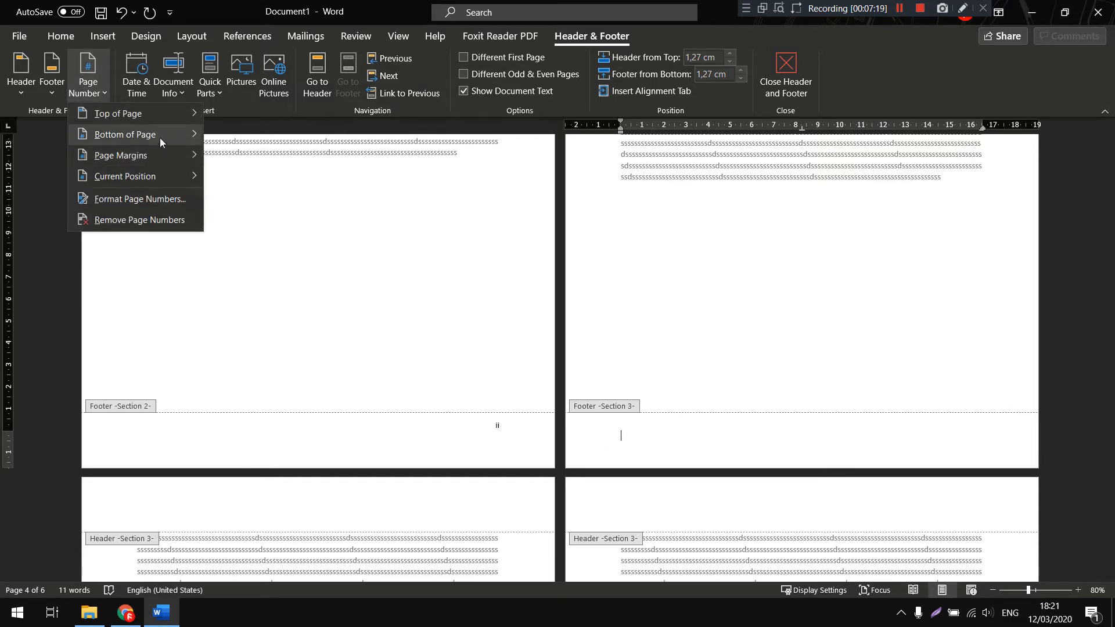
{"action": "mouse_move", "coordinate": [159, 137]}
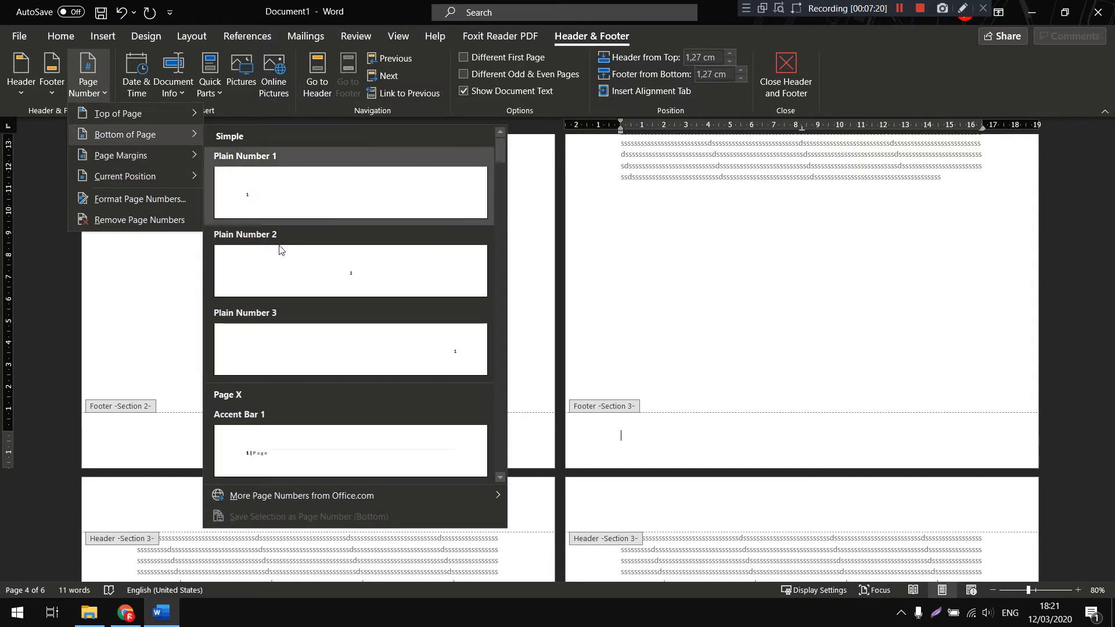
{"action": "left_click", "coordinate": [367, 351]}
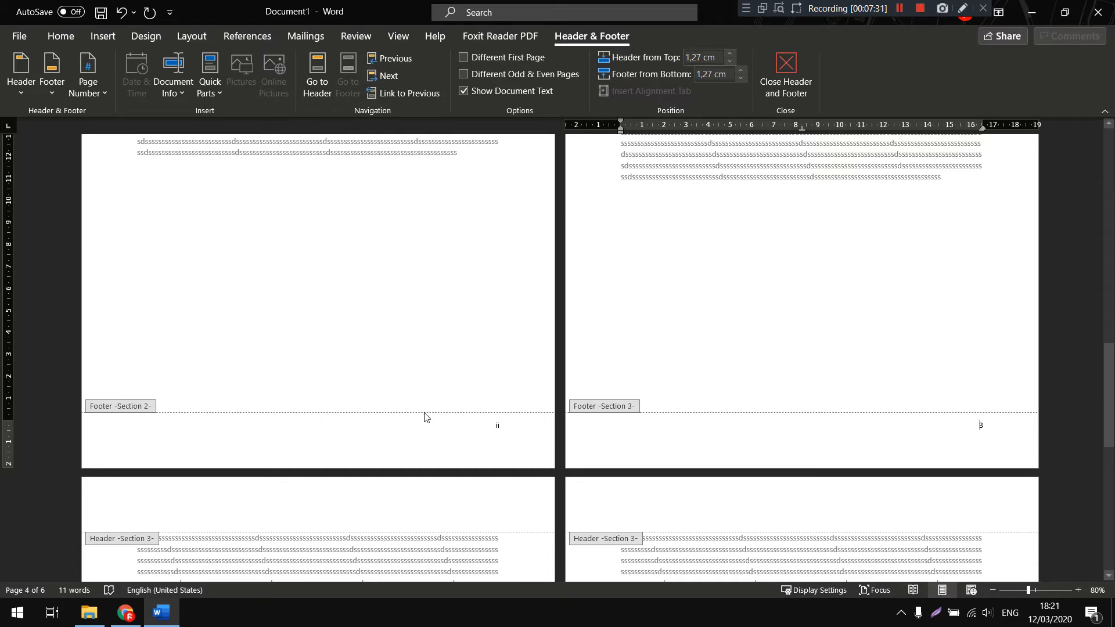
Format the Section 3 page numbers as 1, 2, 3 and start the numbering at 1
{"action": "left_click", "coordinate": [87, 81]}
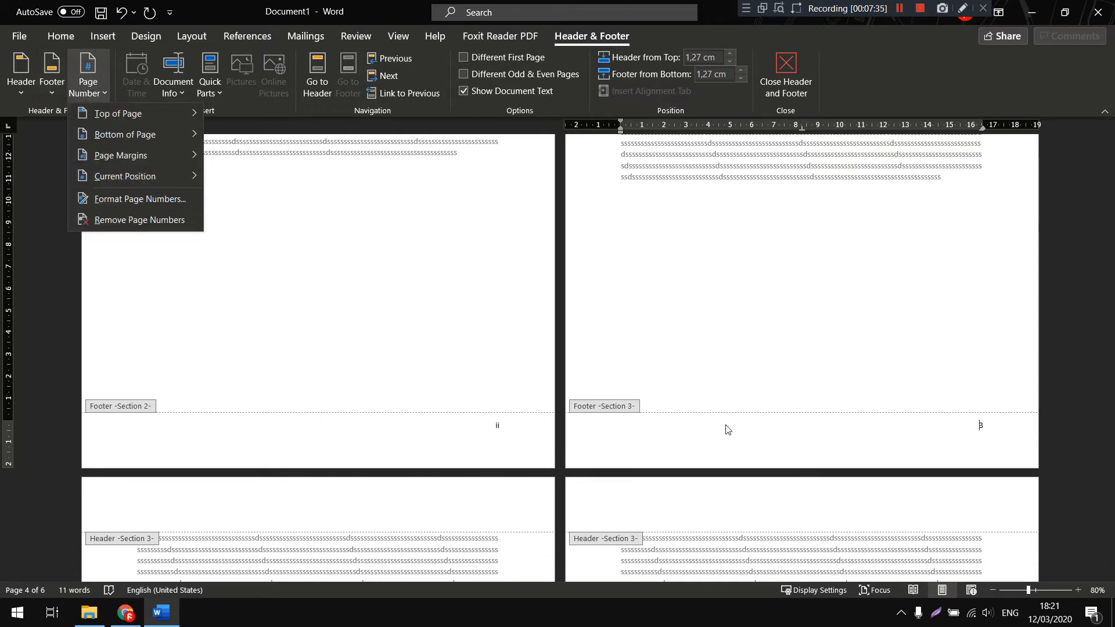
{"action": "left_click", "coordinate": [790, 425]}
{"action": "left_click", "coordinate": [927, 425]}
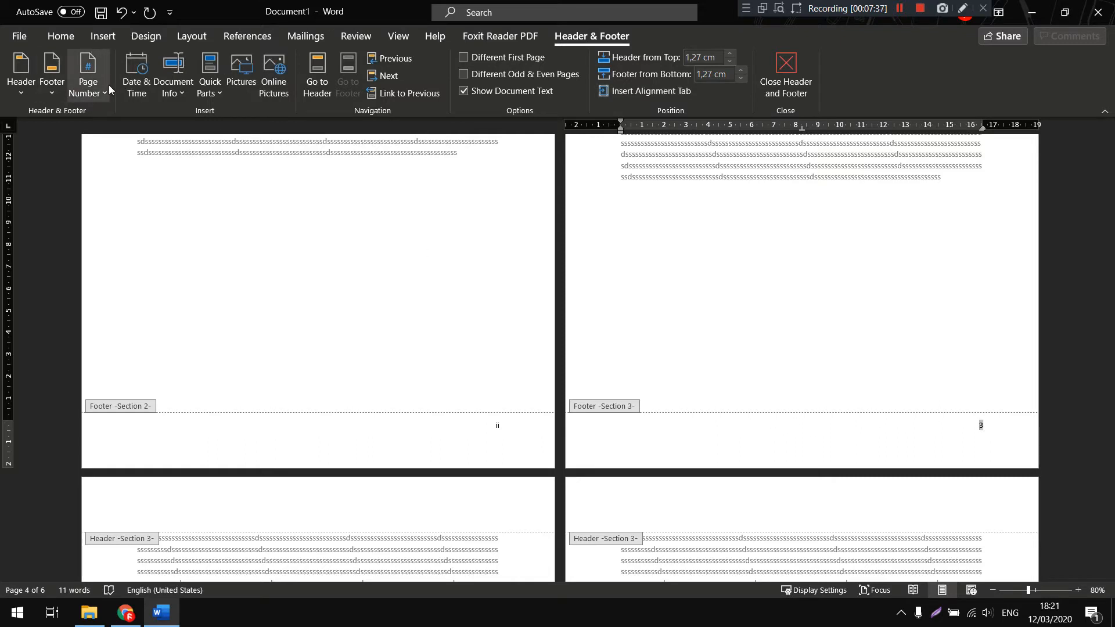
{"action": "left_click", "coordinate": [87, 82]}
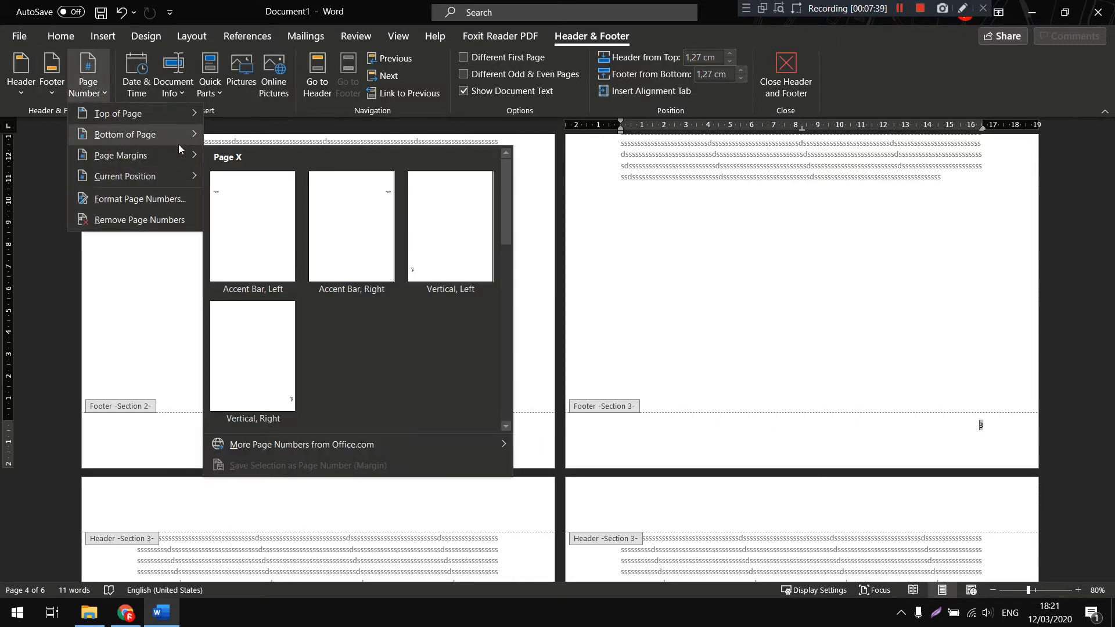
{"action": "left_click", "coordinate": [137, 204]}
{"action": "left_click", "coordinate": [504, 347]}
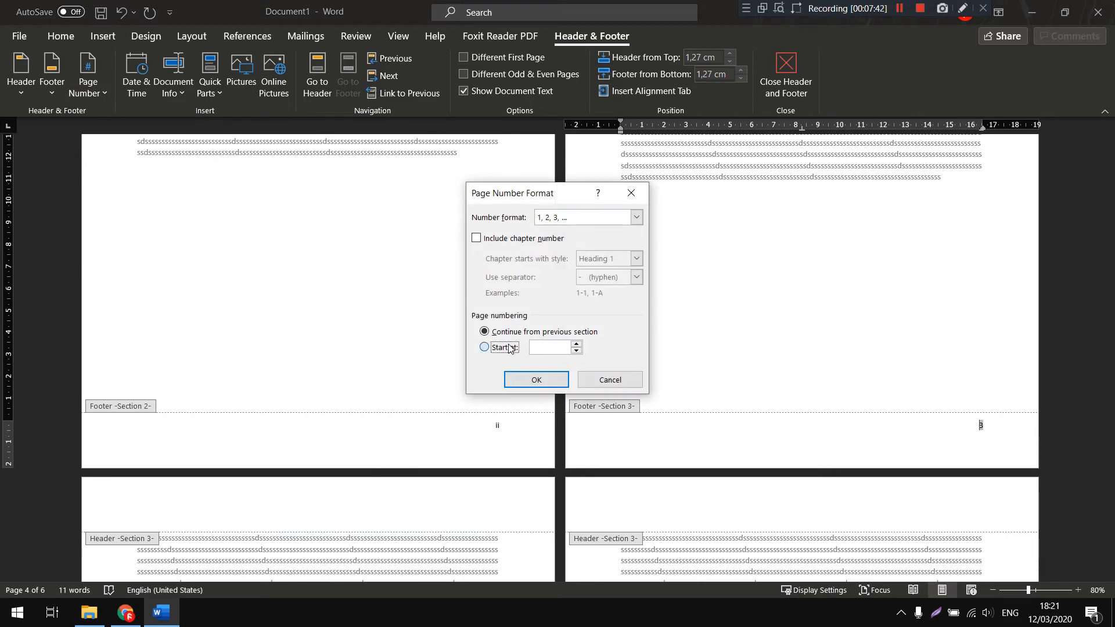
{"action": "left_click", "coordinate": [553, 219]}
{"action": "left_click", "coordinate": [559, 232]}
{"action": "left_click", "coordinate": [536, 379]}
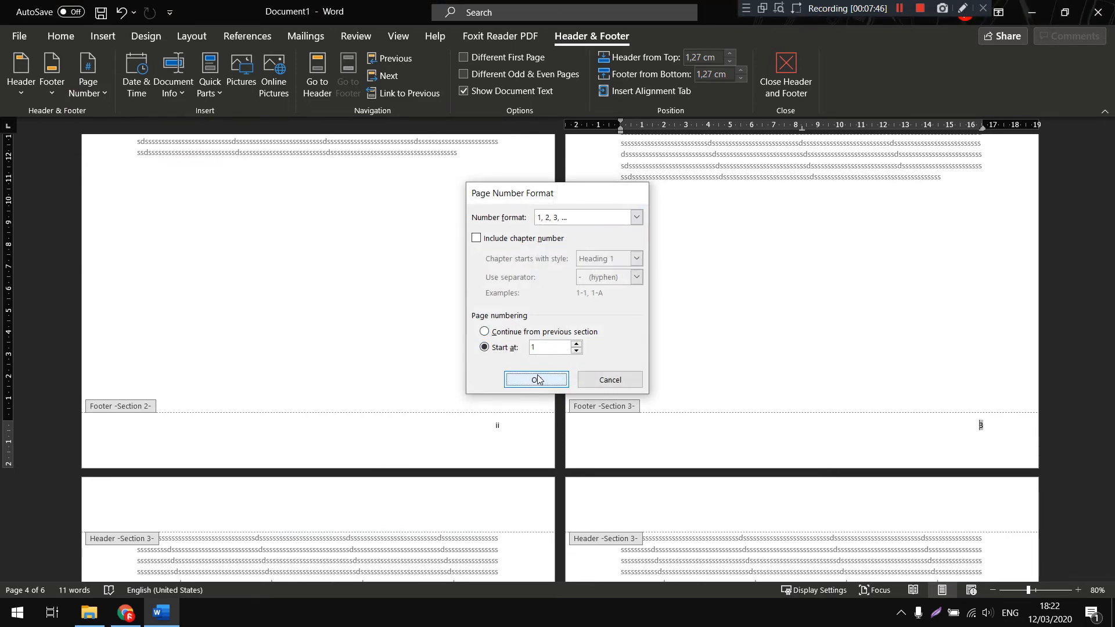
Check the footer page numbers across the sections and close the header and footer editing
{"action": "scroll", "coordinate": [811, 490], "scroll_direction": "down", "scroll_amount": 3}
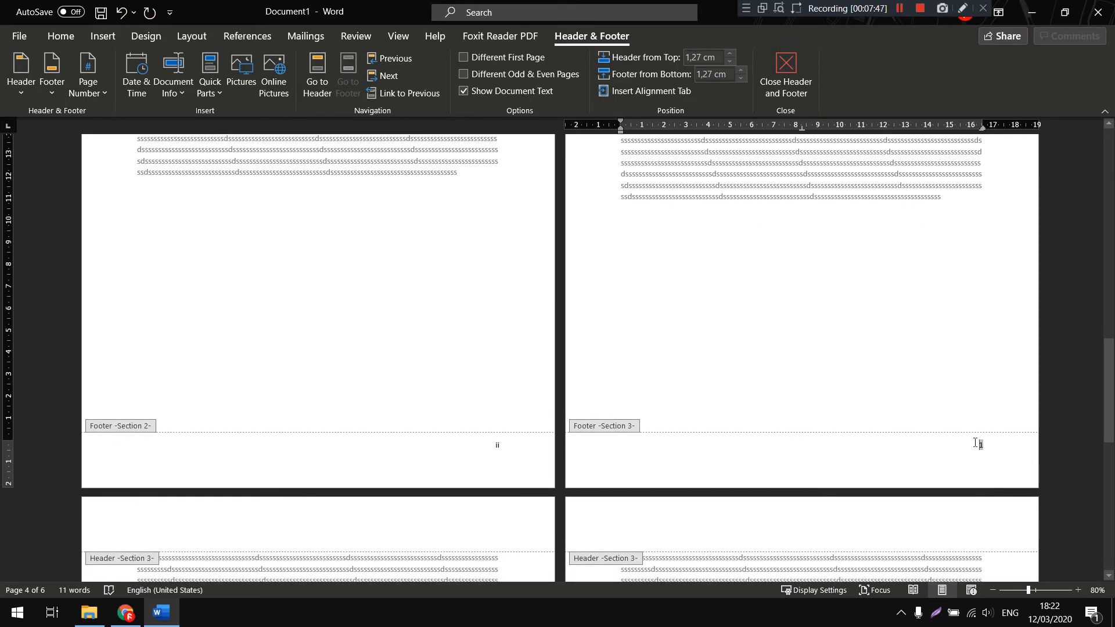
{"action": "scroll", "coordinate": [966, 366], "scroll_direction": "down", "scroll_amount": 4}
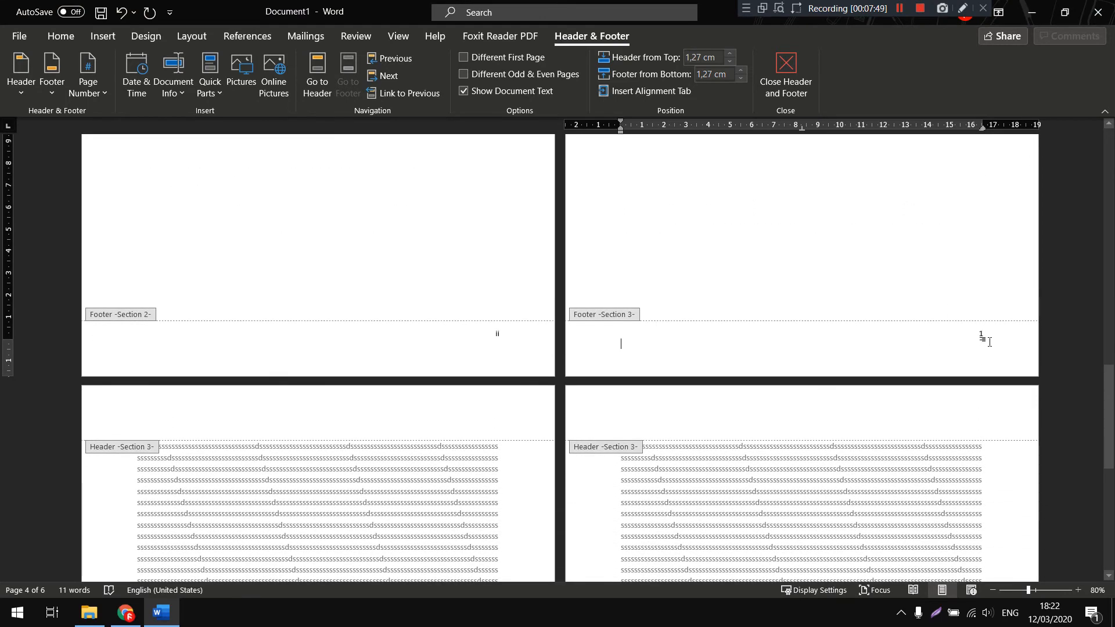
{"action": "scroll", "coordinate": [985, 334], "scroll_direction": "down", "scroll_amount": 12}
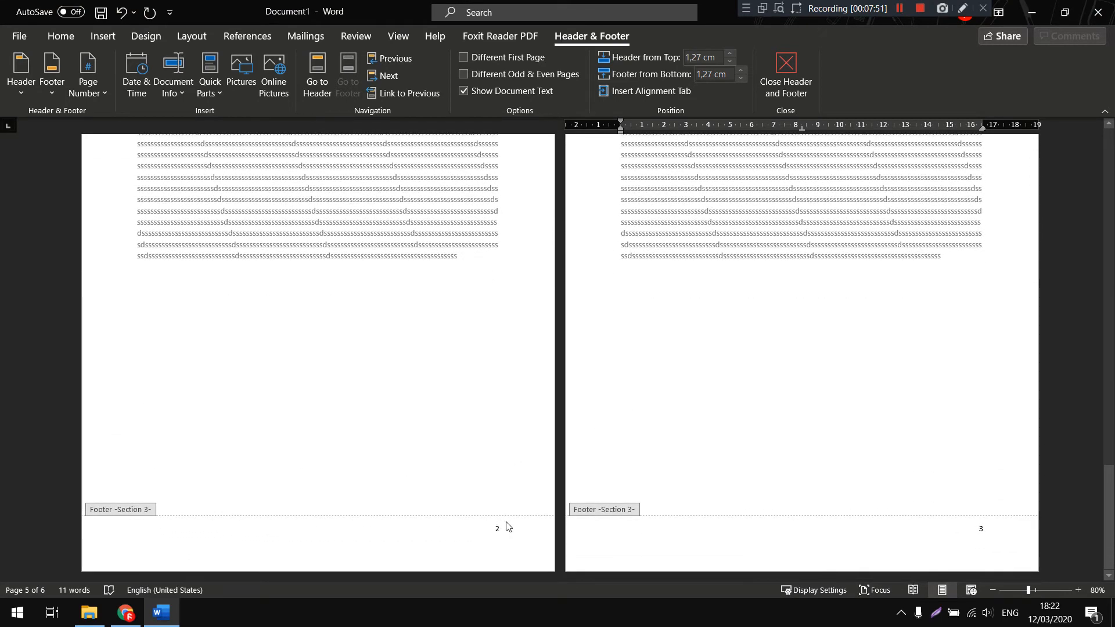
{"action": "scroll", "coordinate": [985, 523], "scroll_direction": "down", "scroll_amount": 15}
{"action": "scroll", "coordinate": [821, 372], "scroll_direction": "up", "scroll_amount": 20}
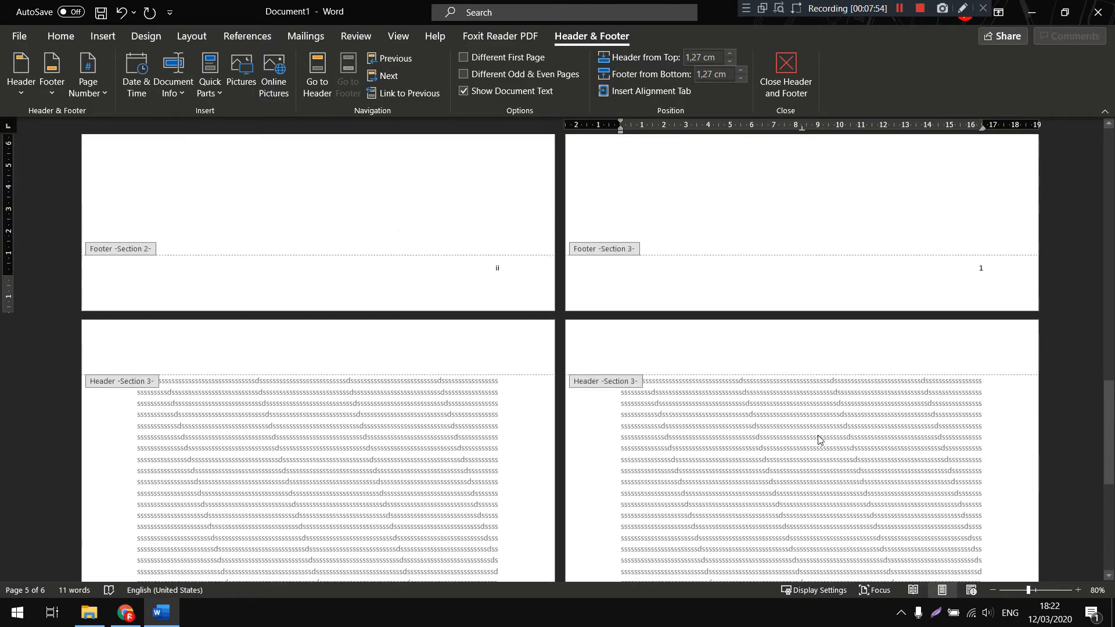
{"action": "scroll", "coordinate": [501, 528], "scroll_direction": "up", "scroll_amount": 10}
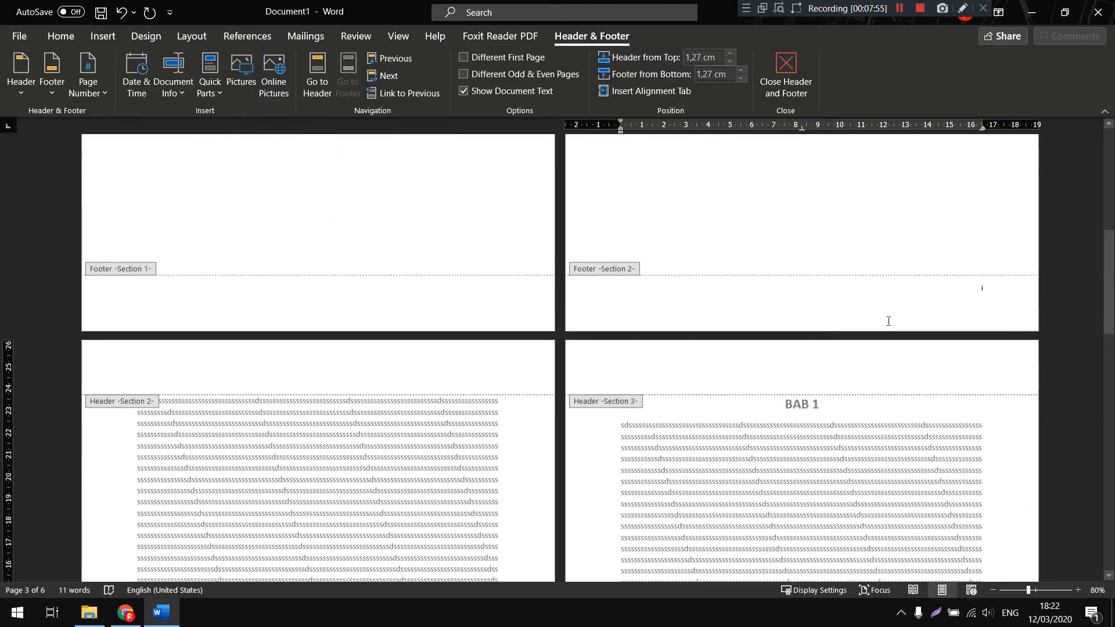
{"action": "left_click", "coordinate": [785, 74]}
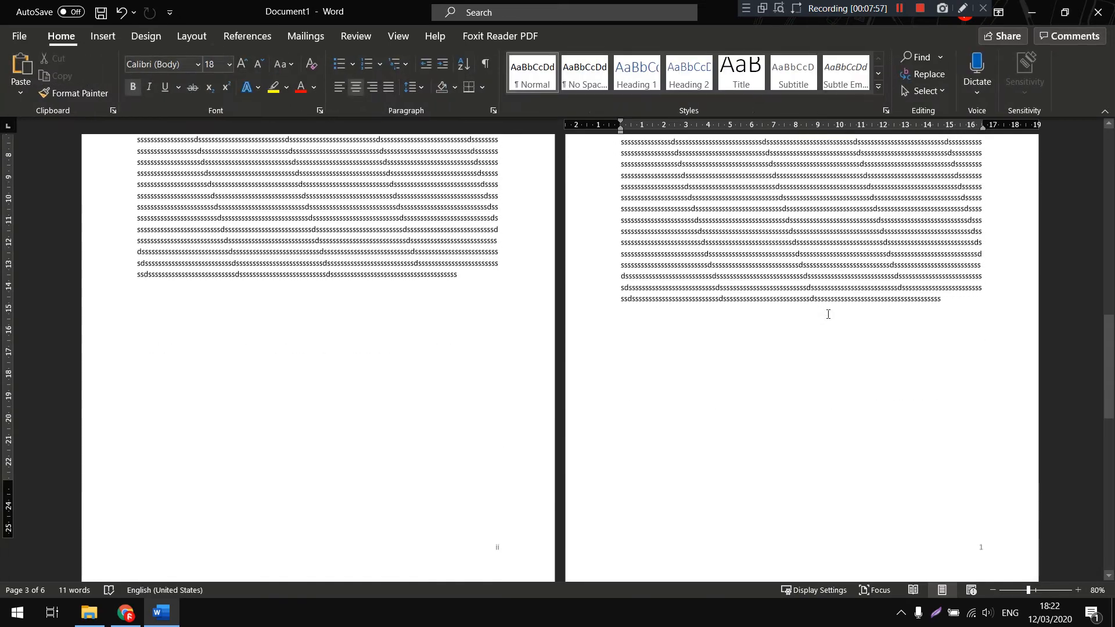
Insert a page break below the text on the sixth page and enter filler text on the new page
{"action": "scroll", "coordinate": [876, 361], "scroll_direction": "up", "scroll_amount": 3}
{"action": "scroll", "coordinate": [876, 361], "scroll_direction": "down", "scroll_amount": 4}
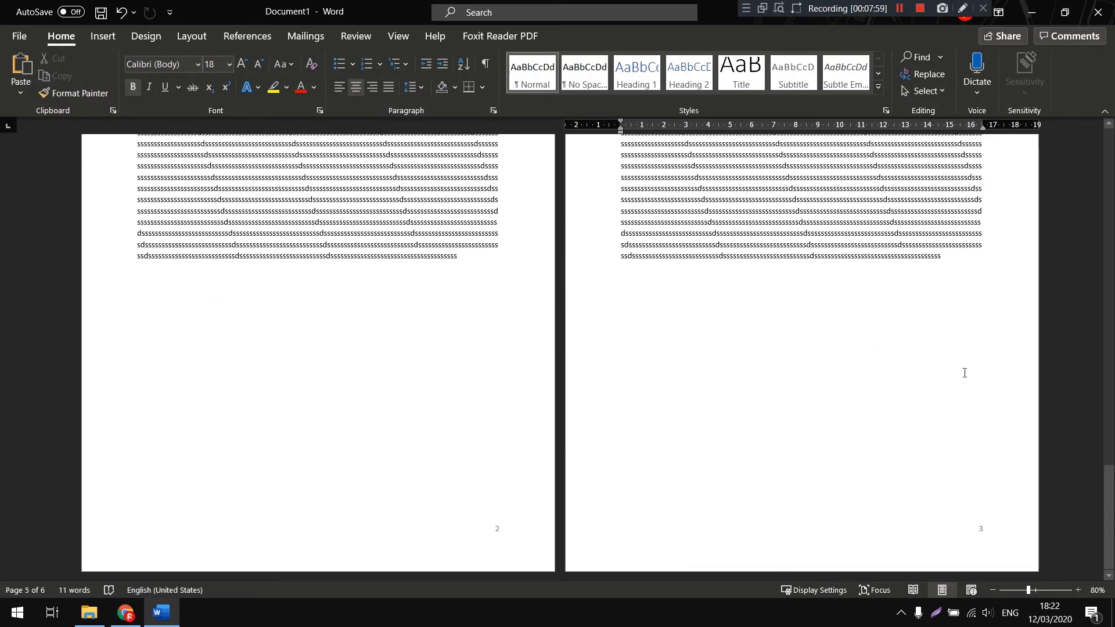
{"action": "left_click", "coordinate": [955, 297]}
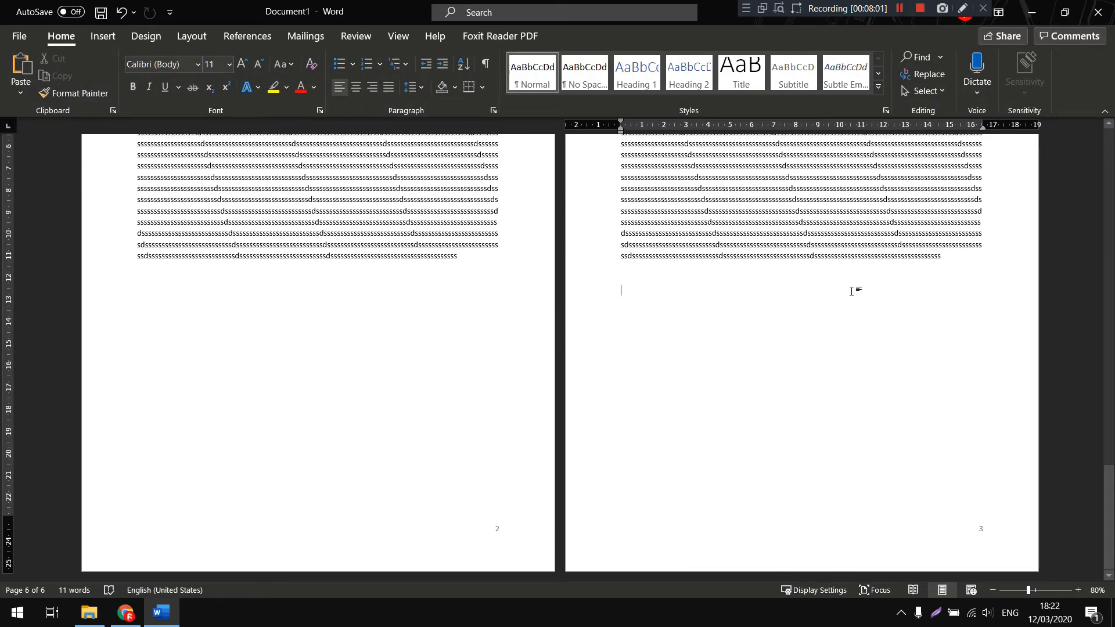
{"action": "left_click", "coordinate": [108, 35]}
{"action": "left_click", "coordinate": [55, 92]}
{"action": "type", "text": "fsdfsfsdfsdfsdfsdfs"}
{"action": "scroll", "coordinate": [505, 423], "scroll_direction": "down", "scroll_amount": 9}
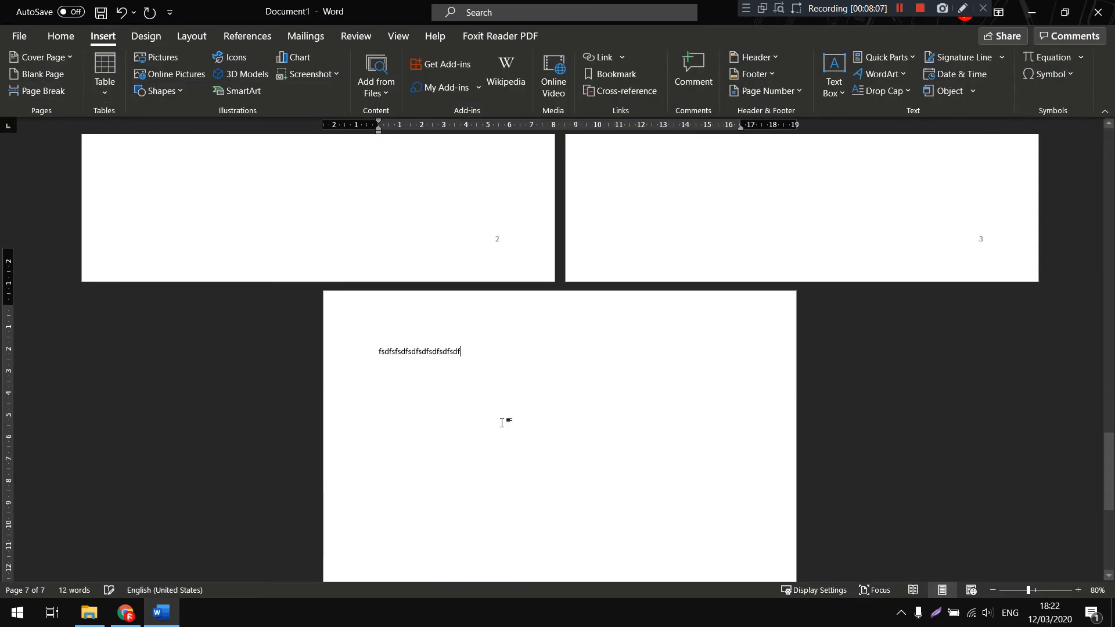
Insert six page breaks after the filler text on page 7 and enter more filler text on the last new page
{"action": "scroll", "coordinate": [741, 470], "scroll_direction": "up", "scroll_amount": 1}
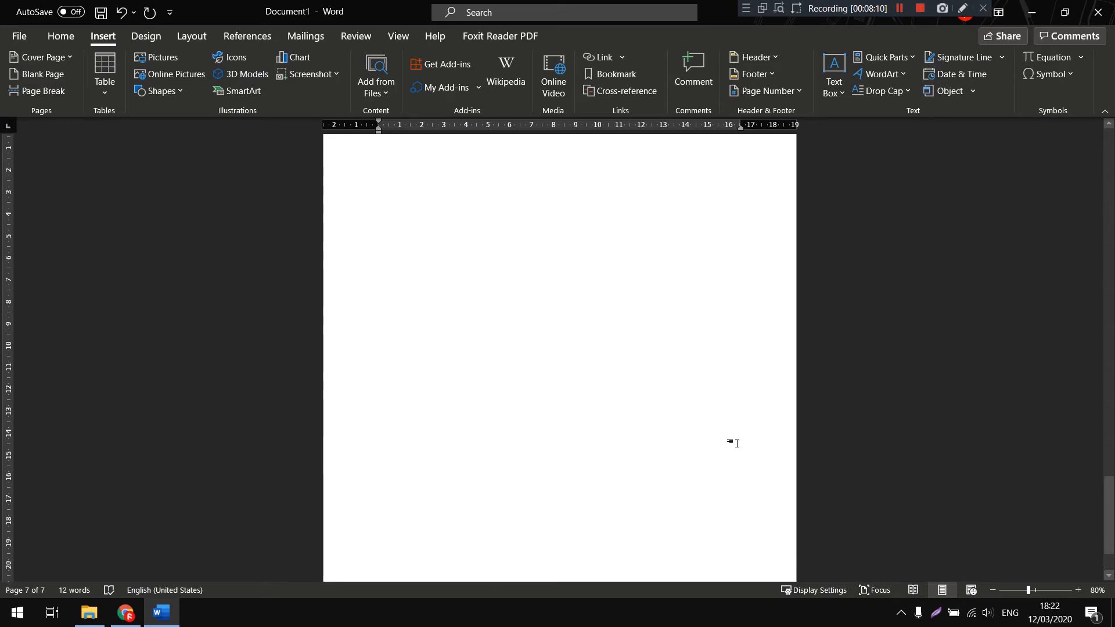
{"action": "scroll", "coordinate": [523, 313], "scroll_direction": "up", "scroll_amount": 5}
{"action": "scroll", "coordinate": [529, 330], "scroll_direction": "down", "scroll_amount": 5}
{"action": "scroll", "coordinate": [611, 383], "scroll_direction": "up", "scroll_amount": 8}
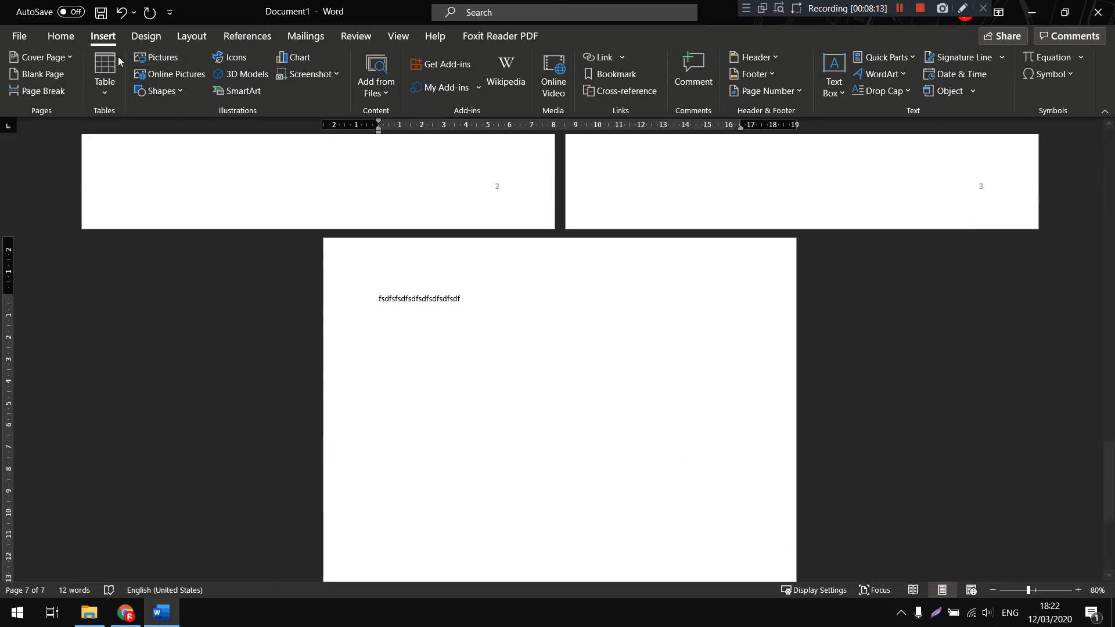
{"action": "left_click", "coordinate": [57, 93]}
{"action": "left_click", "coordinate": [57, 93]}
{"action": "left_click", "coordinate": [57, 93]}
{"action": "left_click", "coordinate": [57, 94]}
{"action": "left_click", "coordinate": [57, 94]}
{"action": "left_click", "coordinate": [57, 94]}
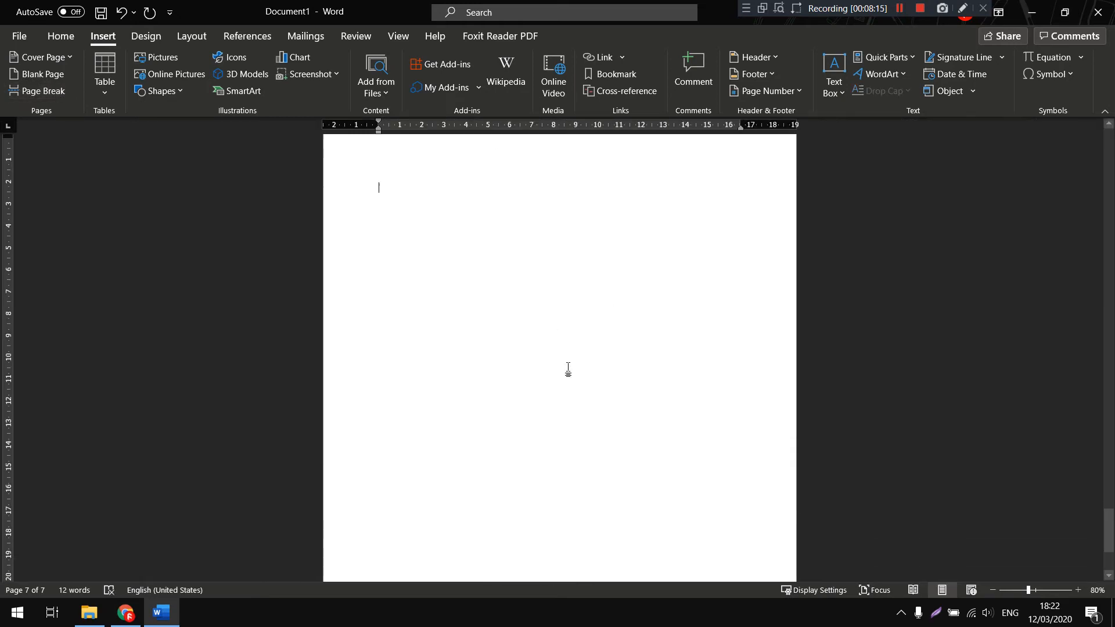
{"action": "type", "text": "asdsdfsdfsdfsdfsdfsdfsdf"}
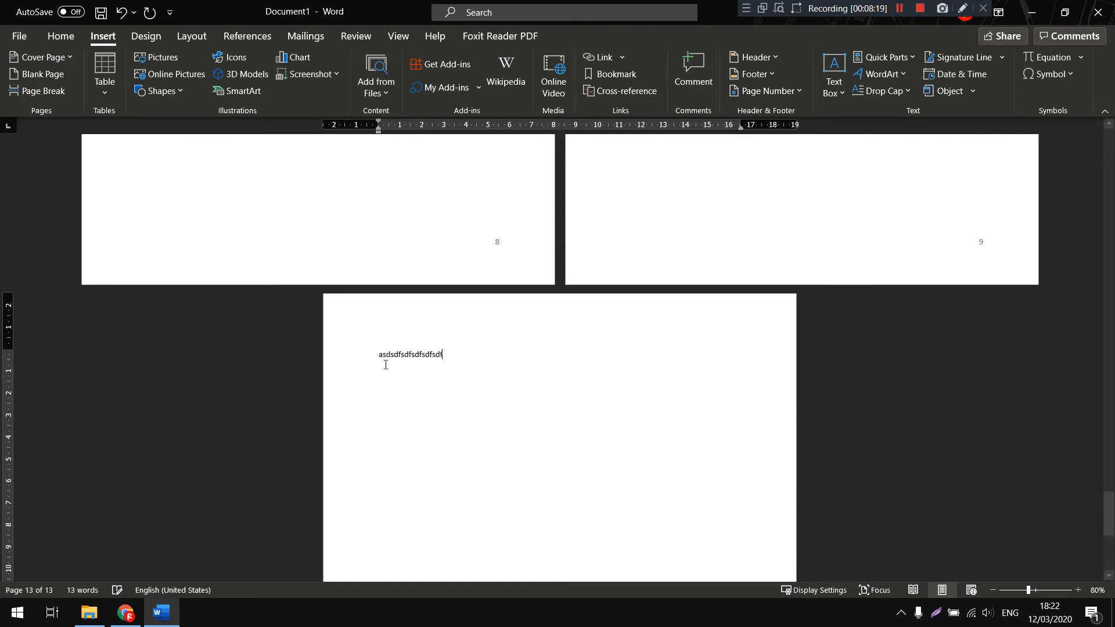
{"action": "type", "text": "dsfsdfsdfsdfsdfdsfsdfsdfsdfdsfsdf"}
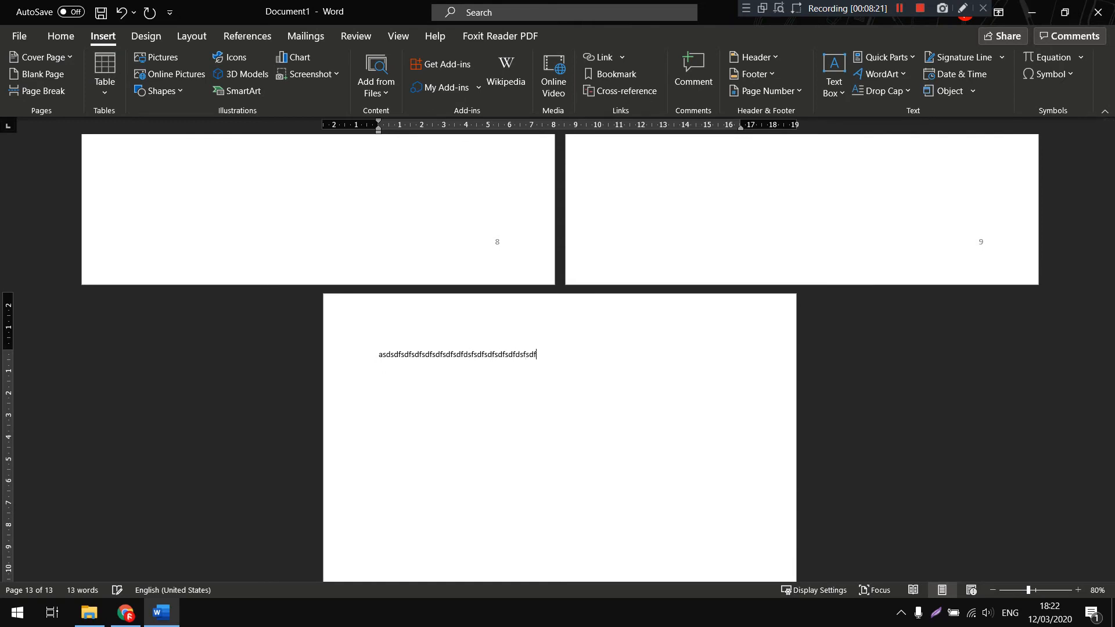
Insert a Next Page section break directly before the filler text on the last page
{"action": "left_click", "coordinate": [378, 358]}
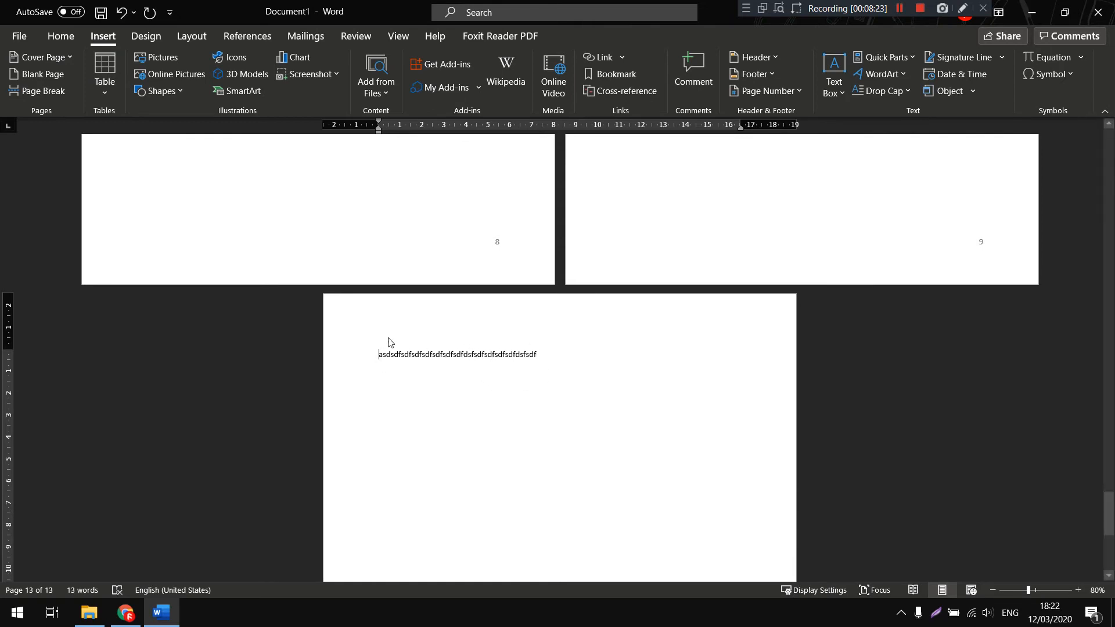
{"action": "scroll", "coordinate": [642, 346], "scroll_direction": "down", "scroll_amount": 5}
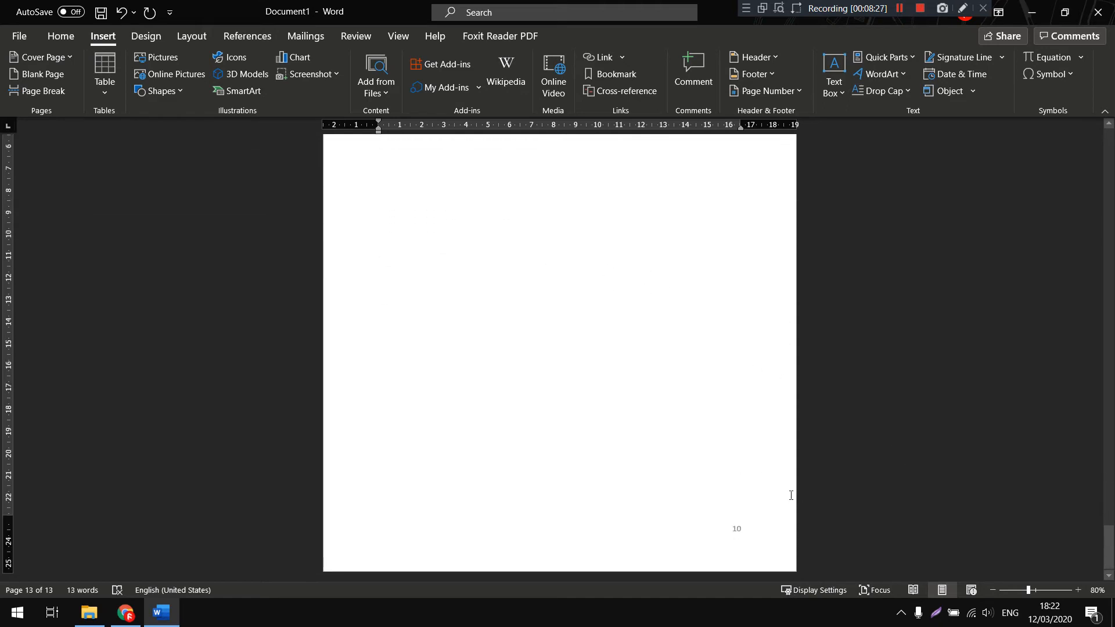
{"action": "scroll", "coordinate": [635, 424], "scroll_direction": "up", "scroll_amount": 4}
{"action": "scroll", "coordinate": [667, 376], "scroll_direction": "down", "scroll_amount": 4}
{"action": "scroll", "coordinate": [664, 424], "scroll_direction": "up", "scroll_amount": 2}
{"action": "scroll", "coordinate": [470, 311], "scroll_direction": "up", "scroll_amount": 4}
{"action": "scroll", "coordinate": [744, 423], "scroll_direction": "down", "scroll_amount": 5}
{"action": "scroll", "coordinate": [452, 300], "scroll_direction": "up", "scroll_amount": 3}
{"action": "scroll", "coordinate": [371, 340], "scroll_direction": "up", "scroll_amount": 3}
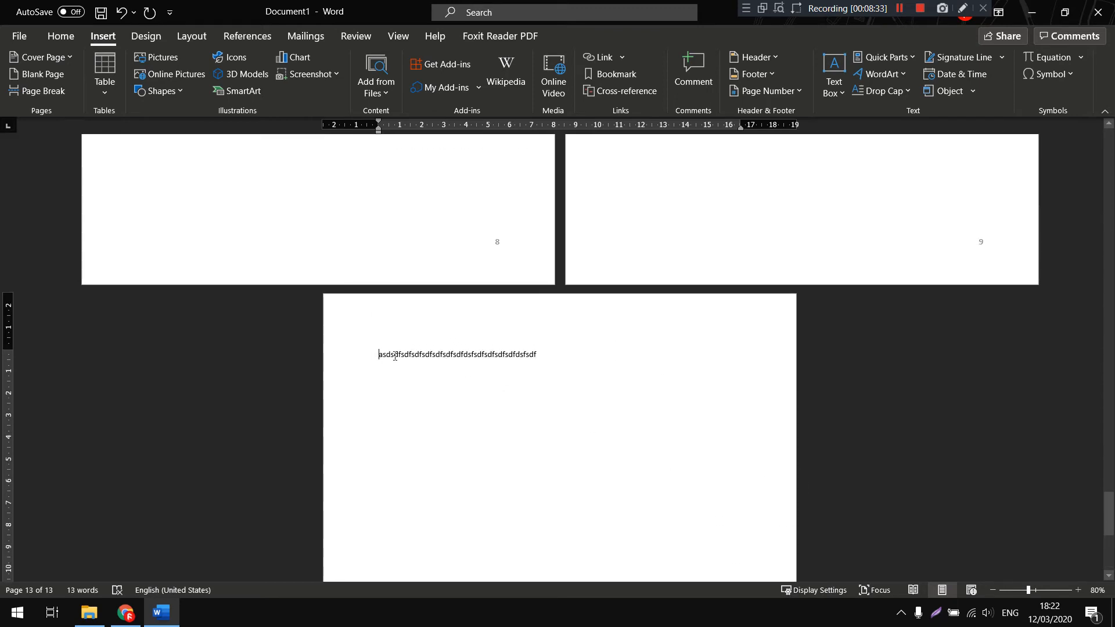
{"action": "left_click", "coordinate": [194, 36]}
{"action": "left_click", "coordinate": [198, 58]}
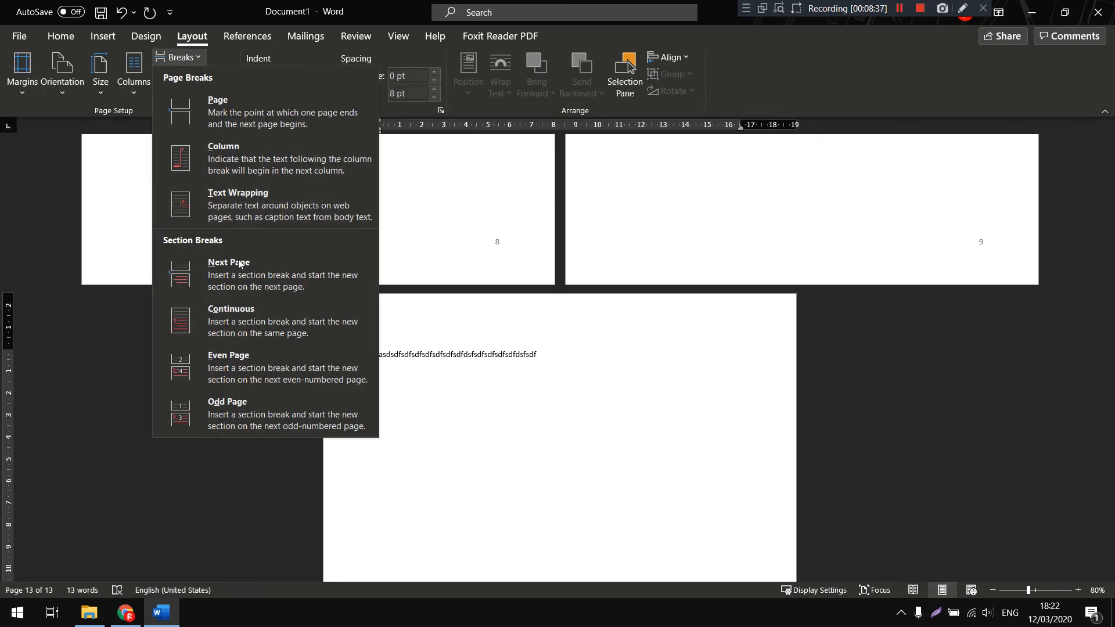
{"action": "left_click", "coordinate": [243, 287]}
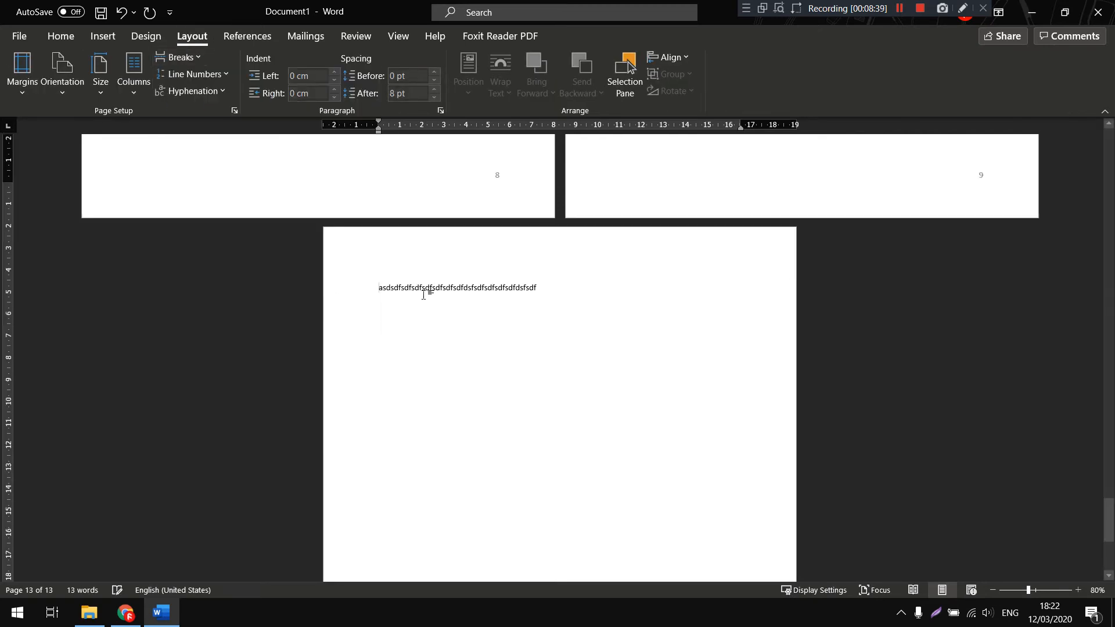
Unlink the Section 4 footer and header on the last page from the previous section
{"action": "double_click", "coordinate": [740, 529]}
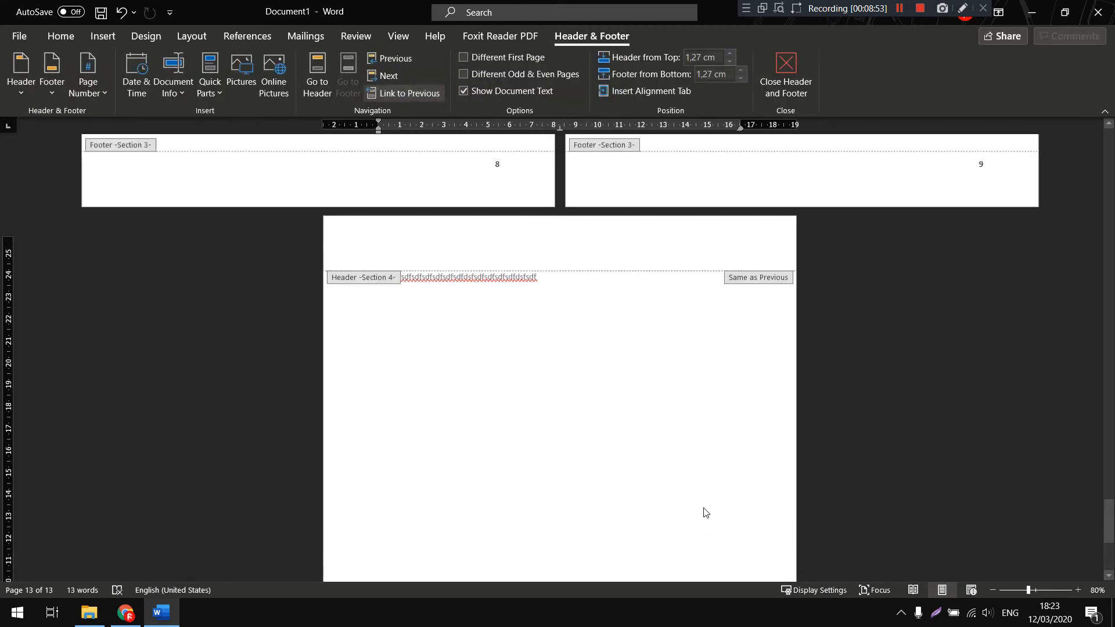
{"action": "left_click", "coordinate": [418, 96]}
{"action": "left_click", "coordinate": [318, 81]}
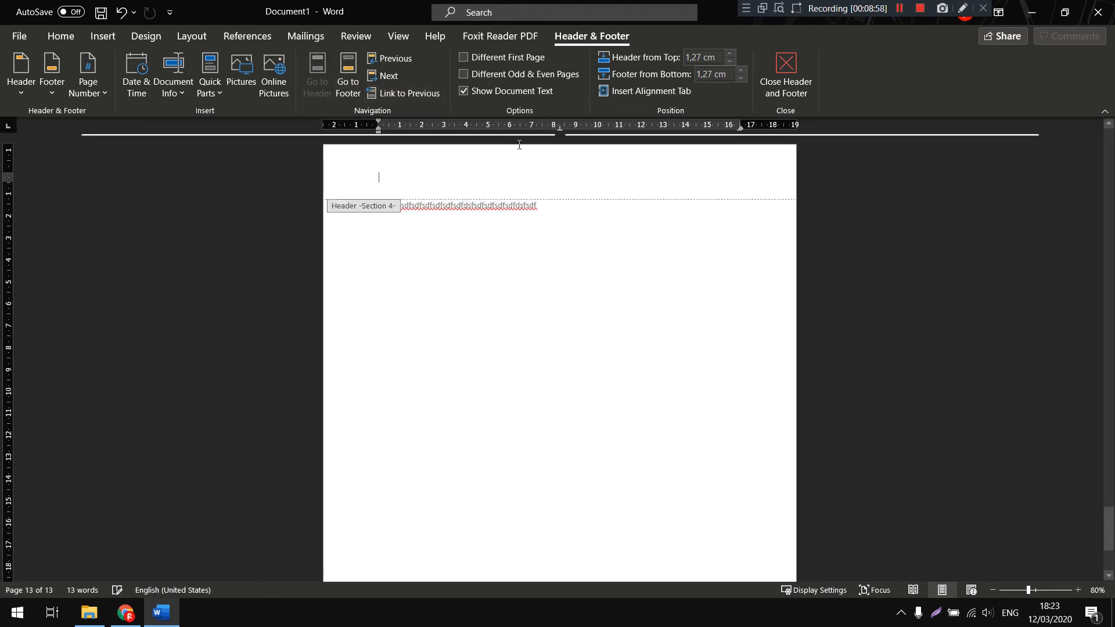
Remove the page number from the Section 4 footer and close the header and footer editing
{"action": "scroll", "coordinate": [659, 239], "scroll_direction": "down", "scroll_amount": 3}
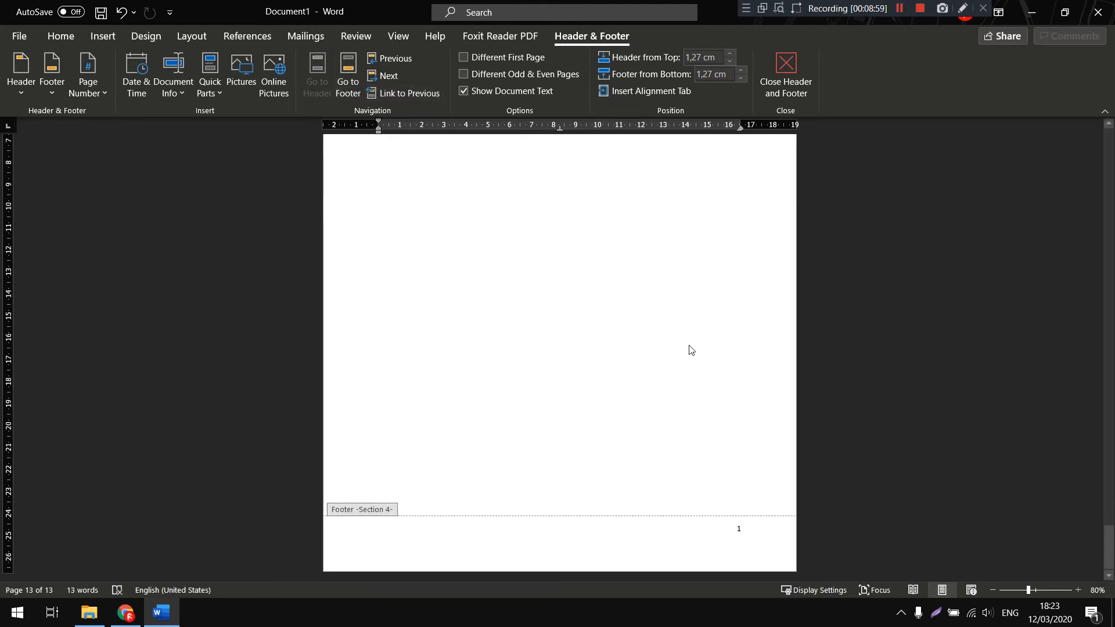
{"action": "left_click", "coordinate": [683, 522]}
{"action": "left_click", "coordinate": [88, 74]}
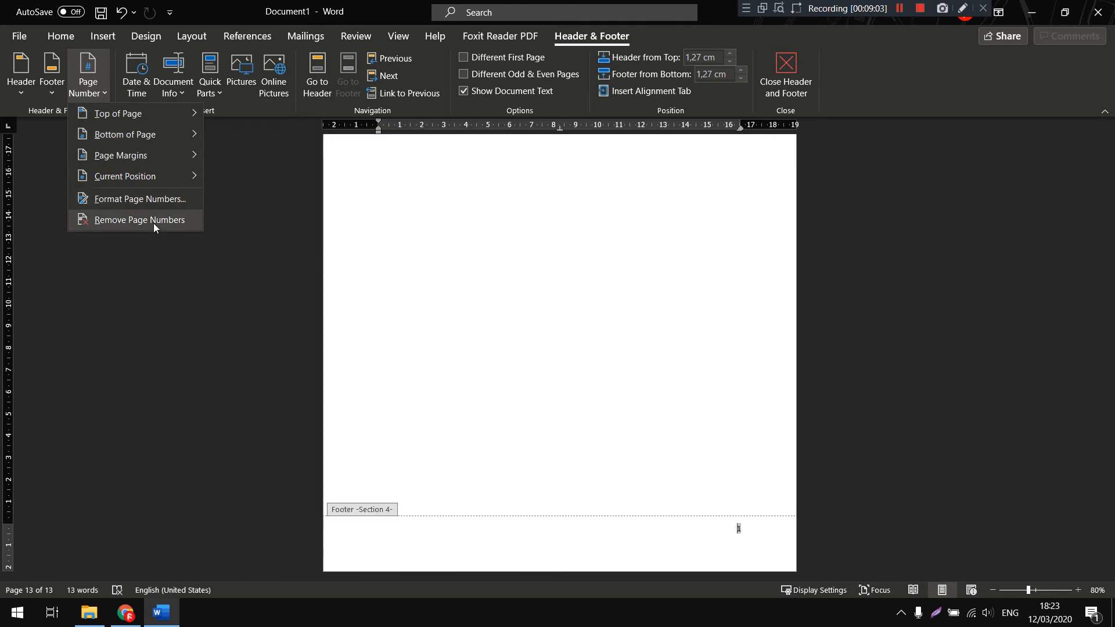
{"action": "left_click", "coordinate": [152, 222]}
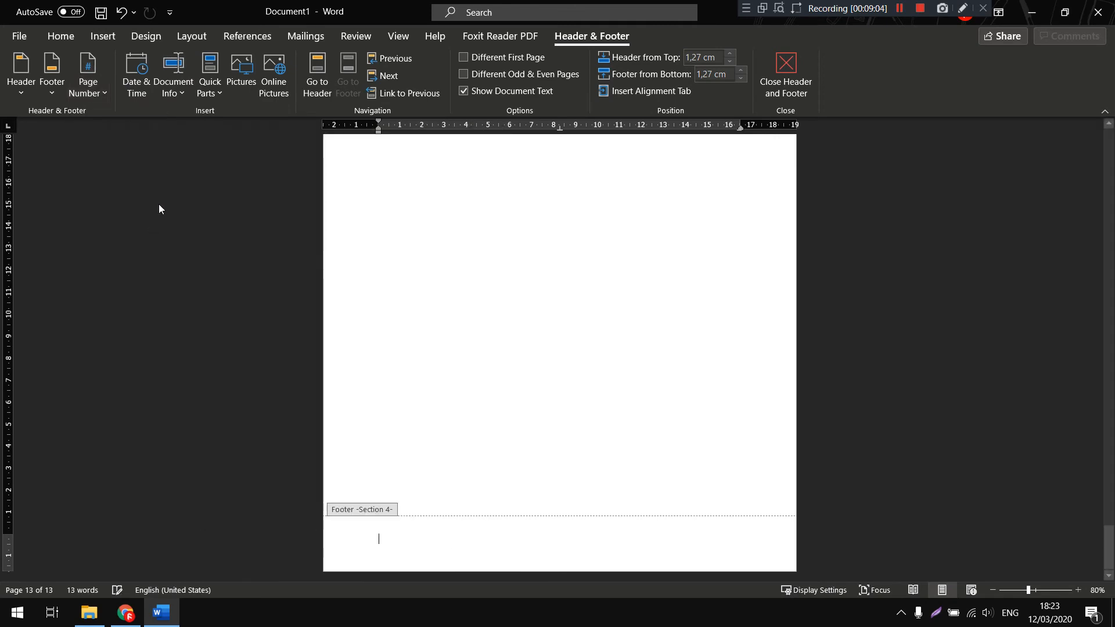
{"action": "left_click", "coordinate": [778, 70]}
Check the bottom of the last page and the page numbers of the pages before it
{"action": "scroll", "coordinate": [662, 530], "scroll_direction": "down", "scroll_amount": 5}
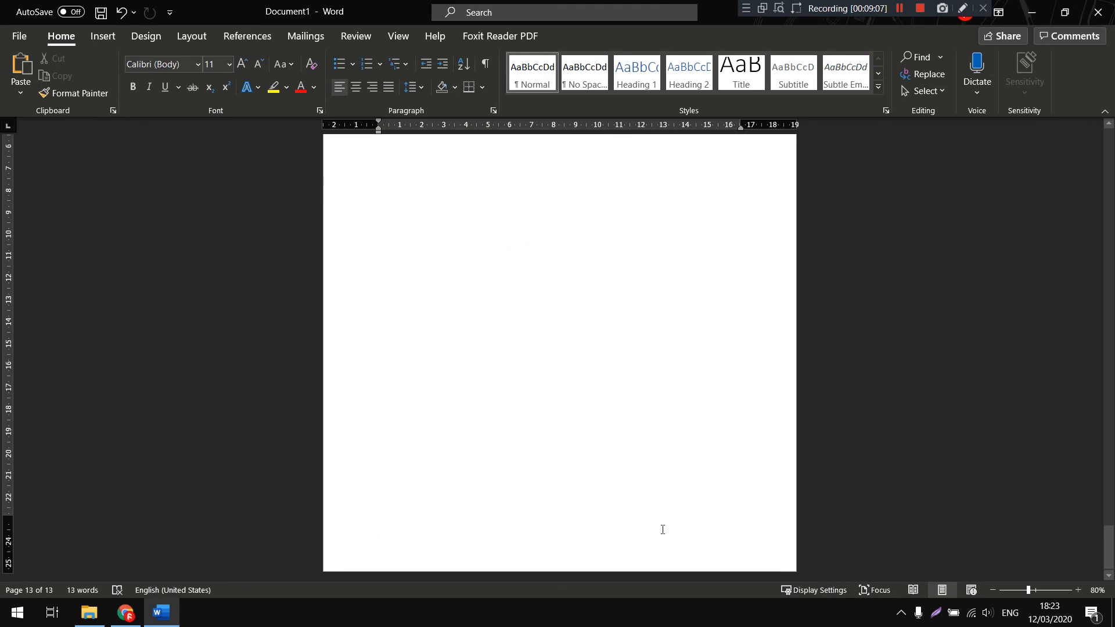
{"action": "scroll", "coordinate": [714, 528], "scroll_direction": "up", "scroll_amount": 7}
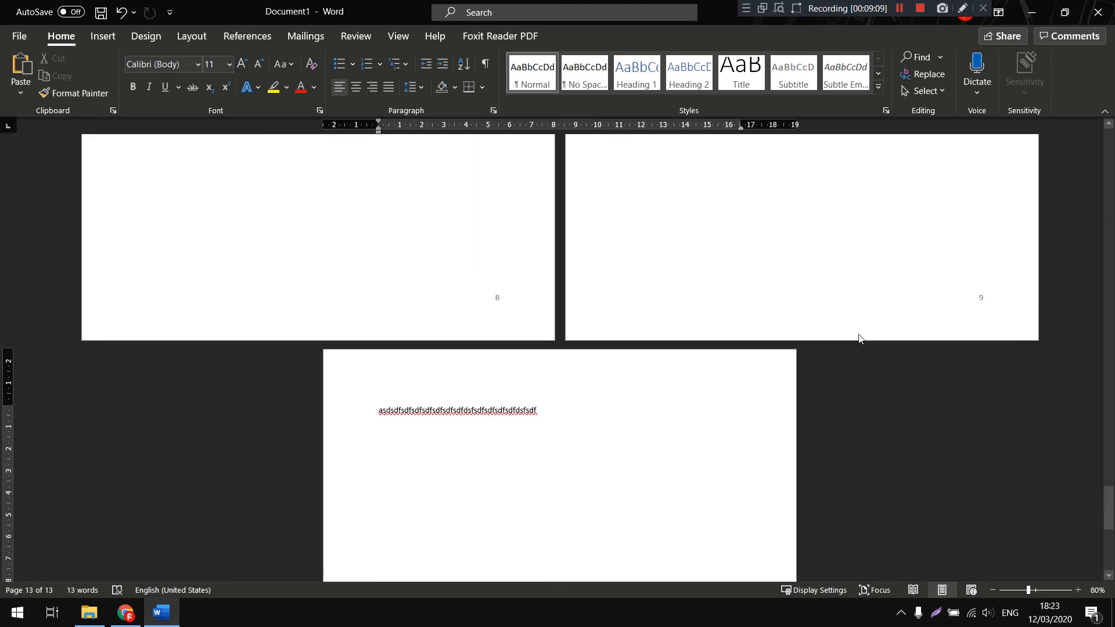
{"action": "scroll", "coordinate": [907, 334], "scroll_direction": "up", "scroll_amount": 8}
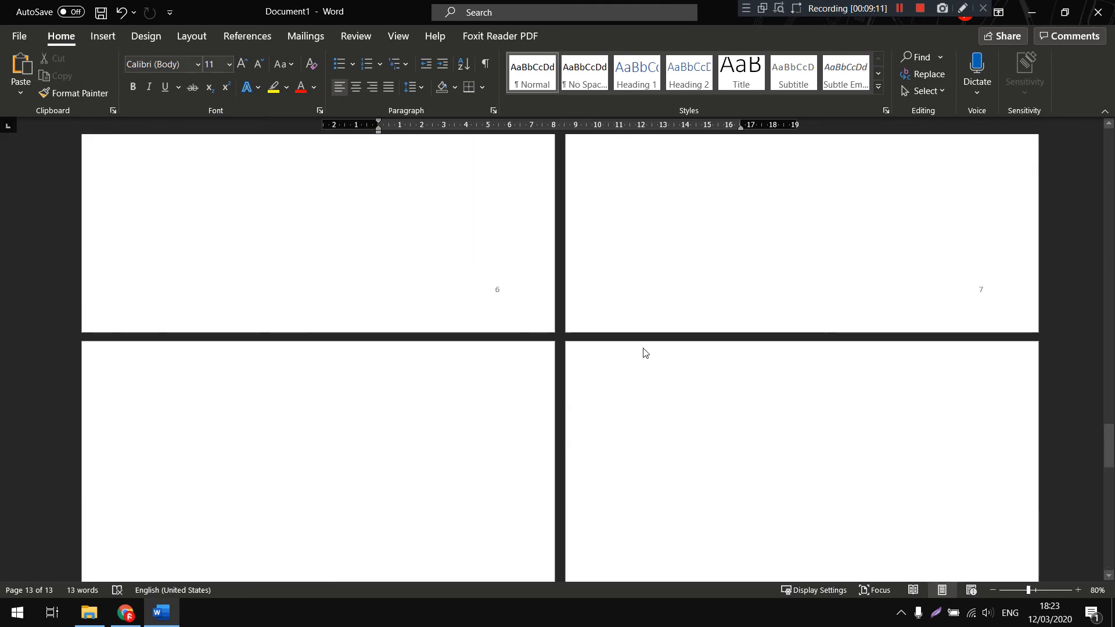
Inspect the header and footer section labels between the chapter's final pages and the last page, and close the header and footer editing
{"action": "double_click", "coordinate": [679, 366]}
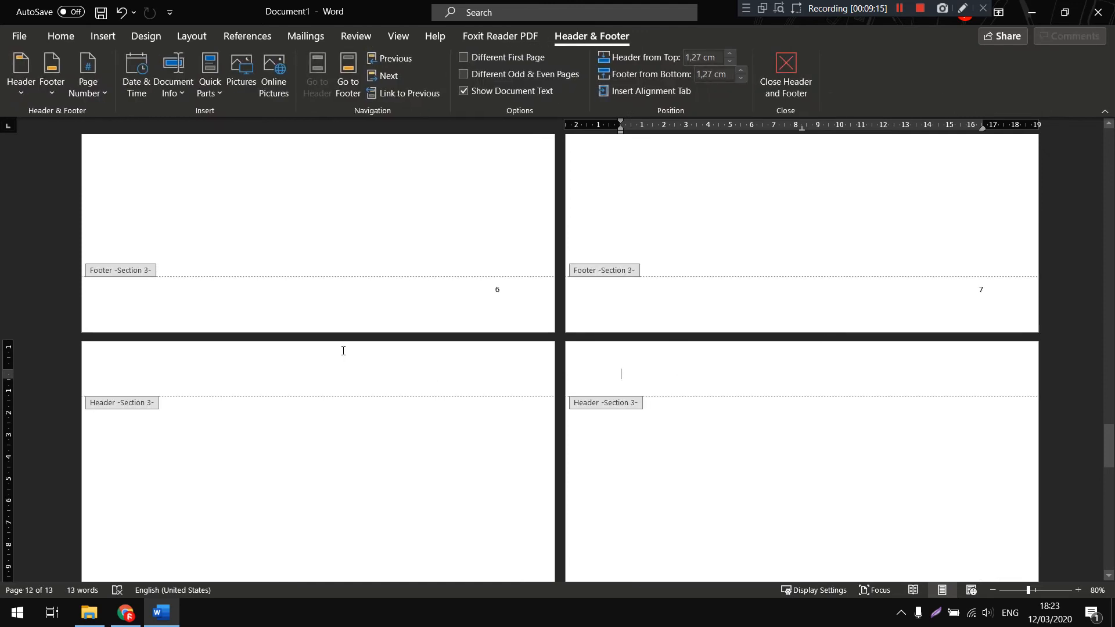
{"action": "left_click", "coordinate": [333, 371]}
{"action": "scroll", "coordinate": [428, 338], "scroll_direction": "down", "scroll_amount": 8}
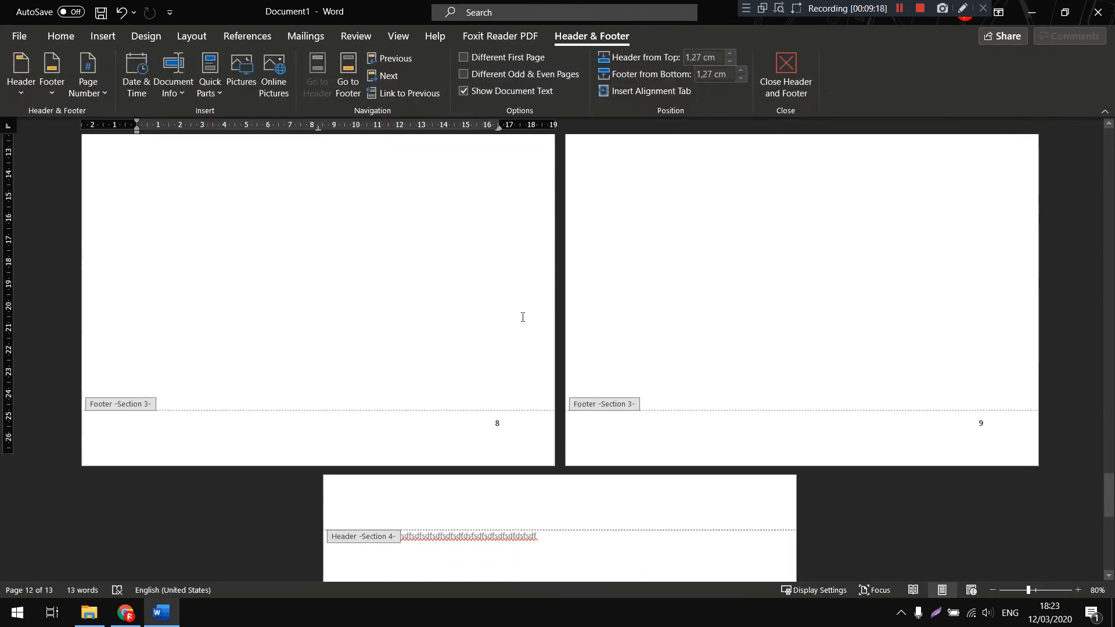
{"action": "scroll", "coordinate": [522, 316], "scroll_direction": "down", "scroll_amount": 4}
{"action": "left_click", "coordinate": [403, 294]}
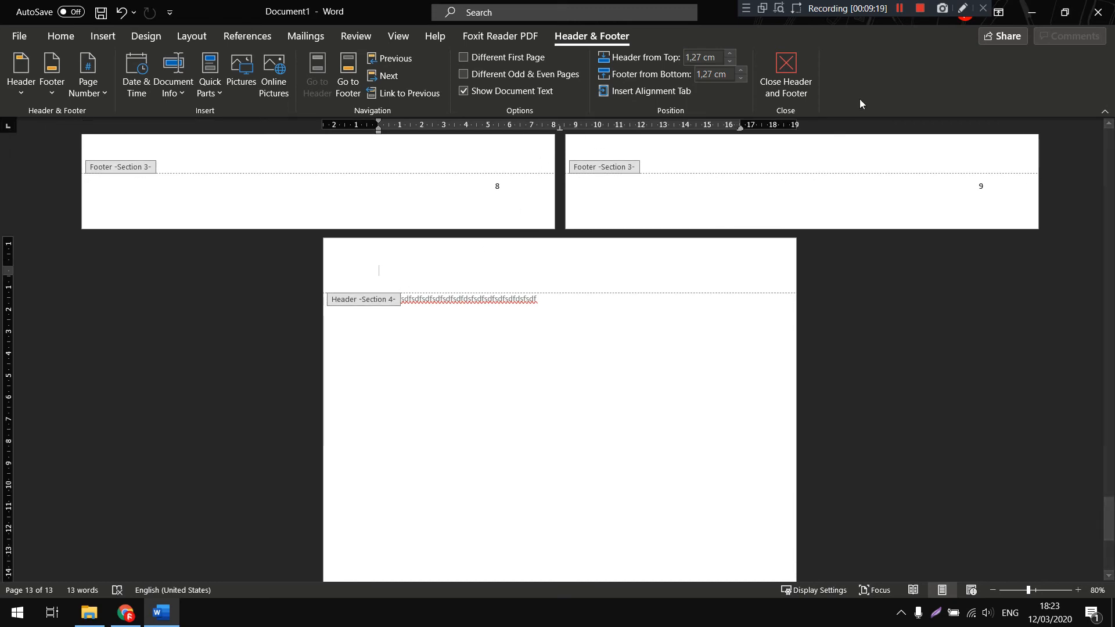
{"action": "left_click", "coordinate": [783, 85]}
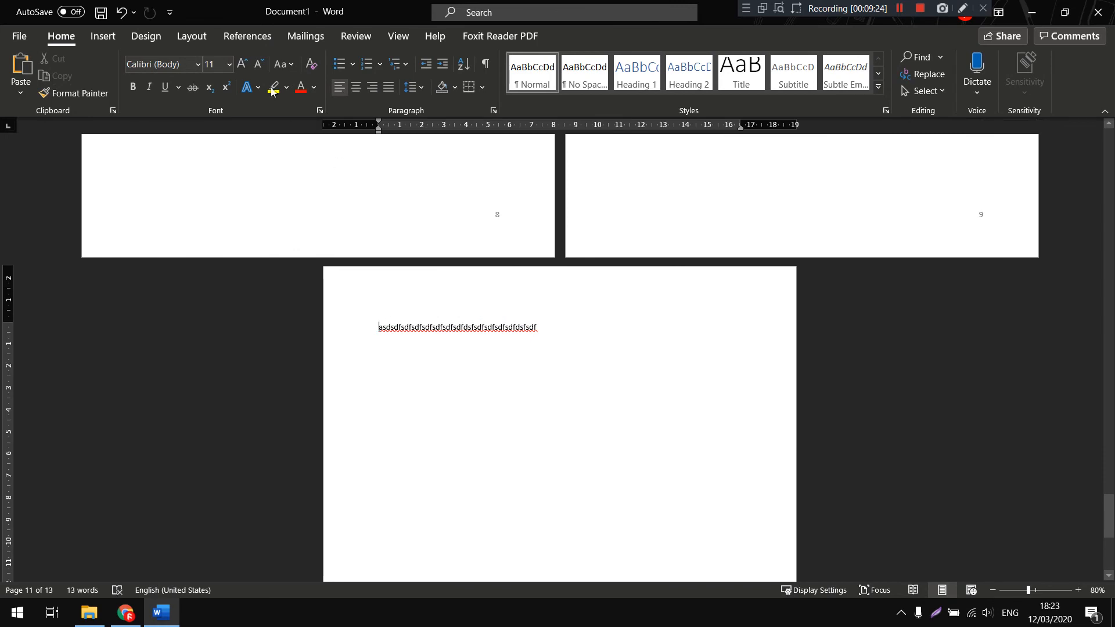
Display the available page and section break types to examine the Next Page section break option
{"action": "left_click", "coordinate": [246, 36]}
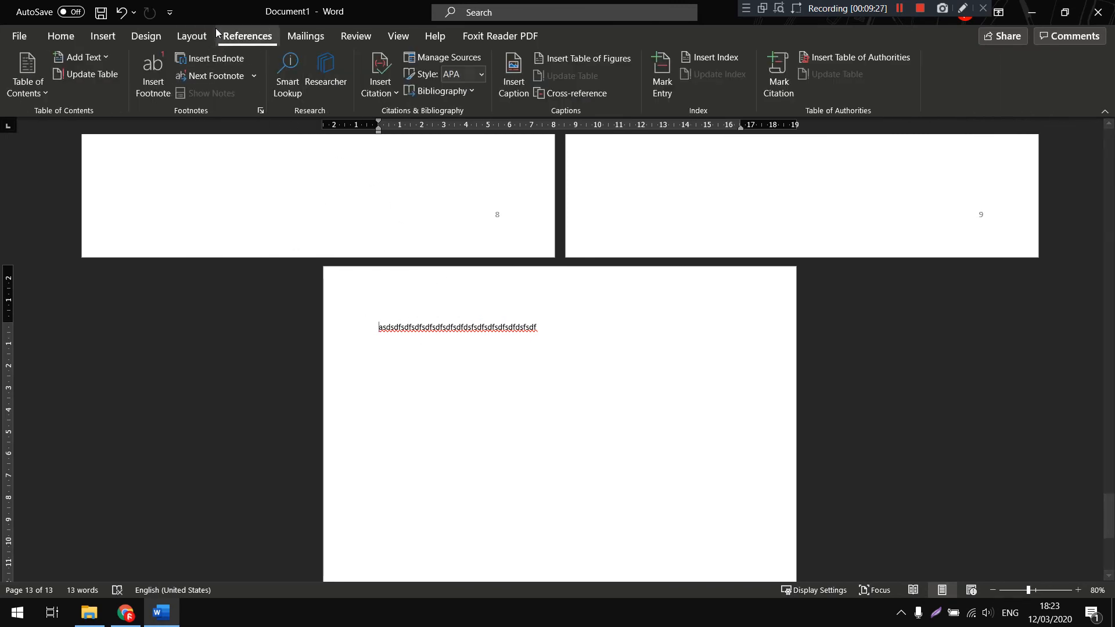
{"action": "left_click", "coordinate": [191, 36]}
{"action": "left_click", "coordinate": [177, 57]}
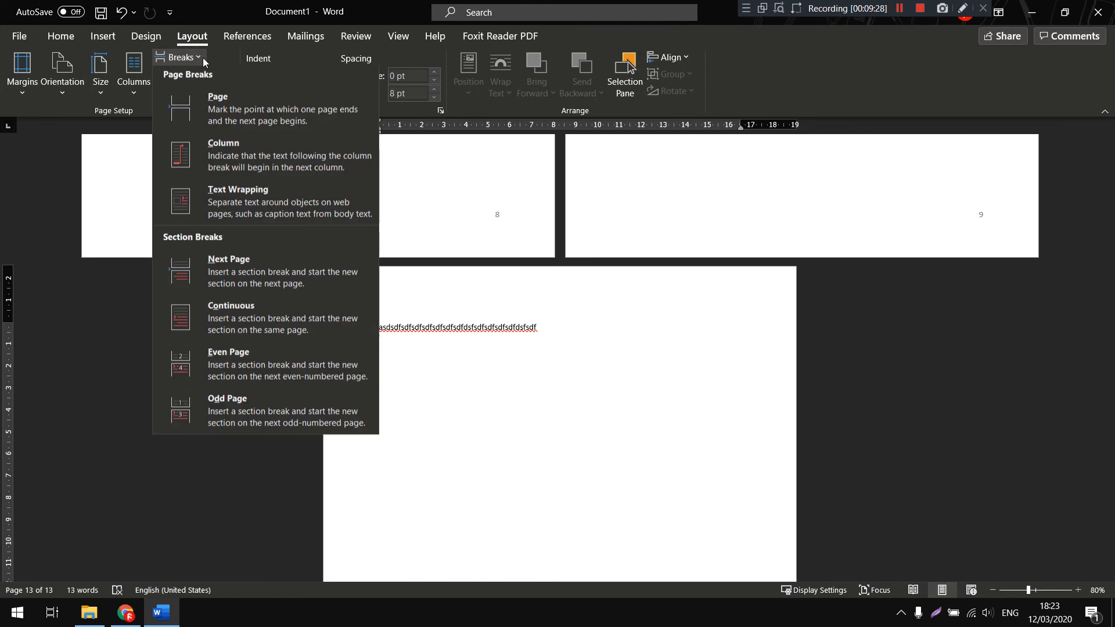
{"action": "left_click", "coordinate": [251, 273]}
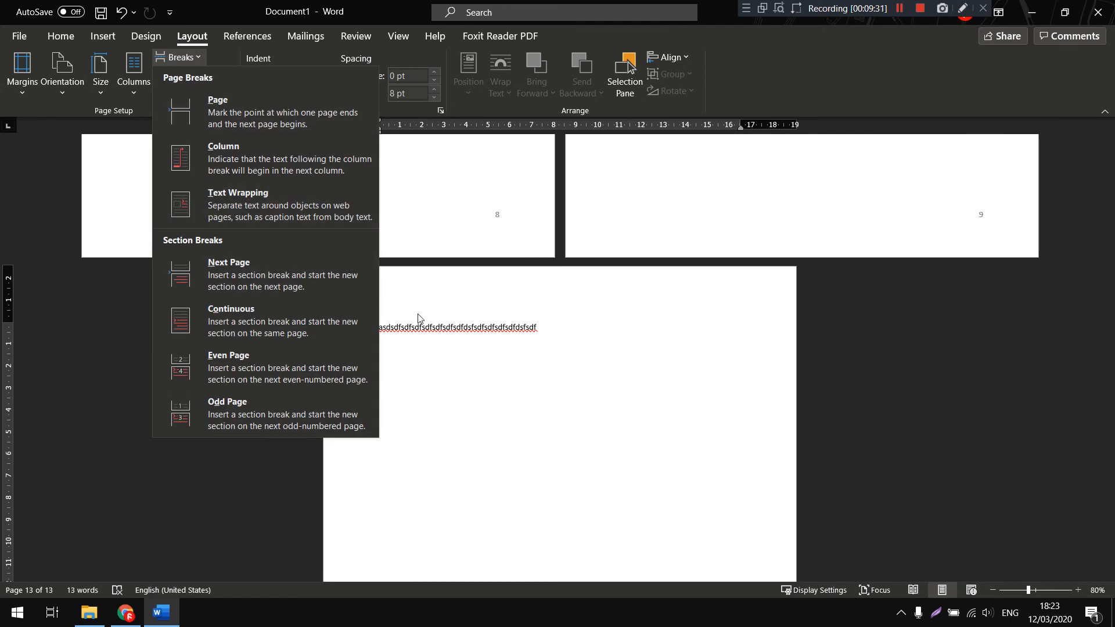
Review the footer page numbers from the last page back to the first page of the chapter
{"action": "scroll", "coordinate": [664, 309], "scroll_direction": "down", "scroll_amount": 5}
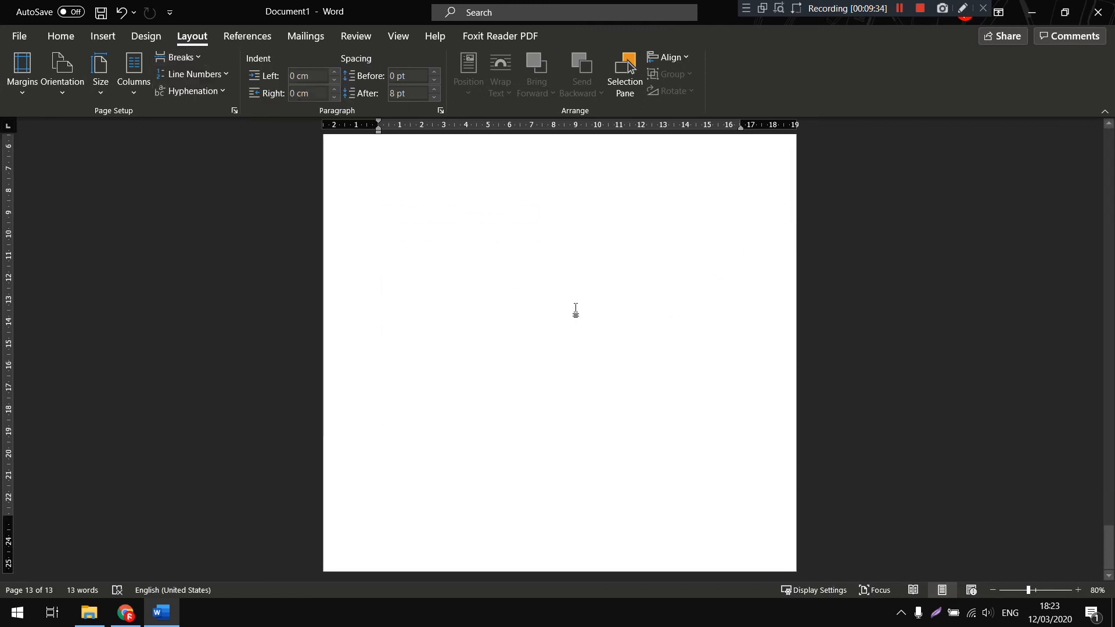
{"action": "scroll", "coordinate": [545, 345], "scroll_direction": "up", "scroll_amount": 10}
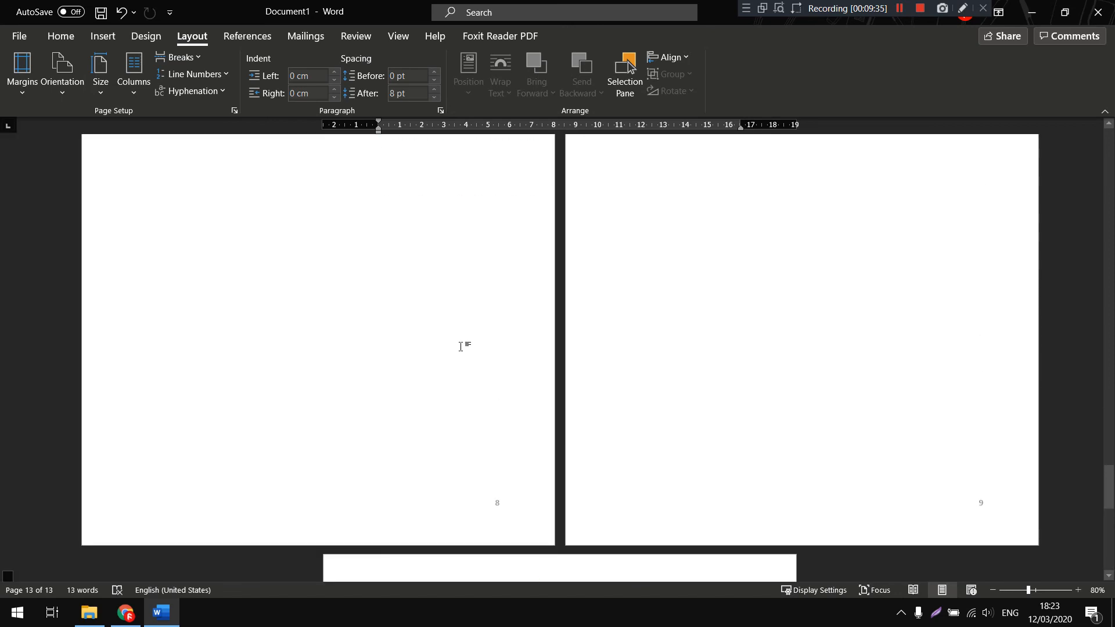
{"action": "scroll", "coordinate": [536, 365], "scroll_direction": "up", "scroll_amount": 15}
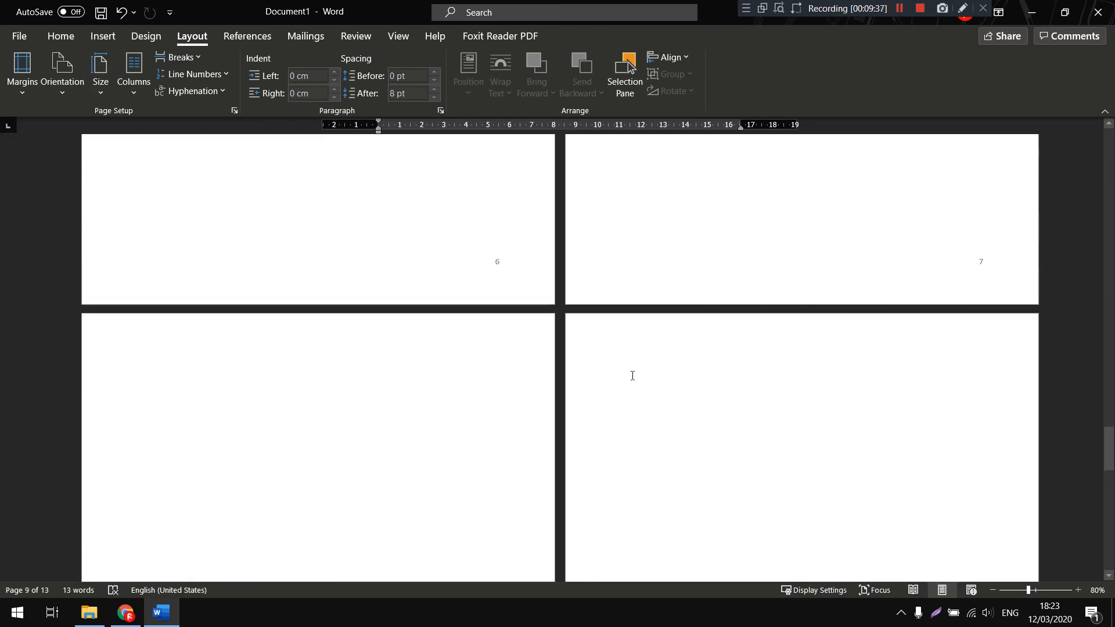
{"action": "scroll", "coordinate": [722, 368], "scroll_direction": "up", "scroll_amount": 10}
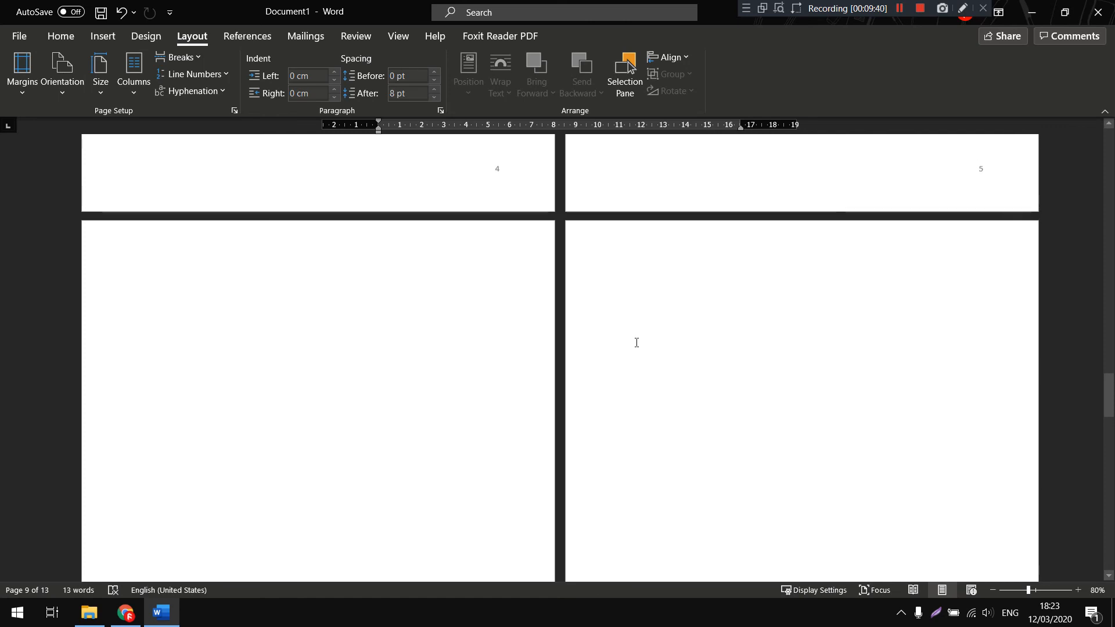
{"action": "scroll", "coordinate": [758, 244], "scroll_direction": "up", "scroll_amount": 5}
{"action": "scroll", "coordinate": [244, 427], "scroll_direction": "up", "scroll_amount": 13}
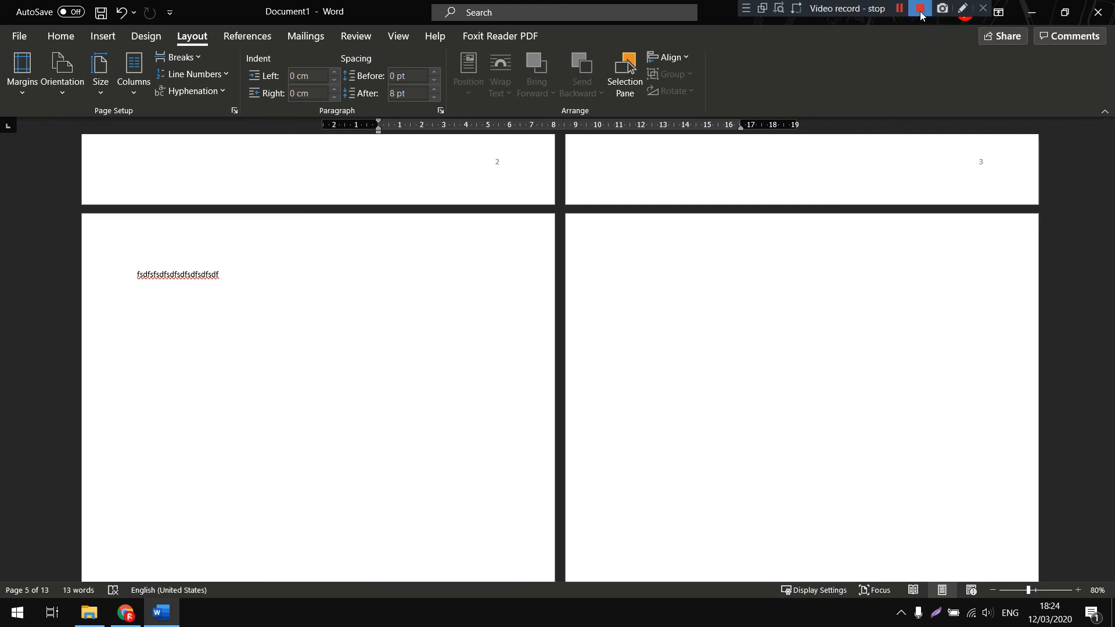
{"action": "left_click", "coordinate": [919, 9]}
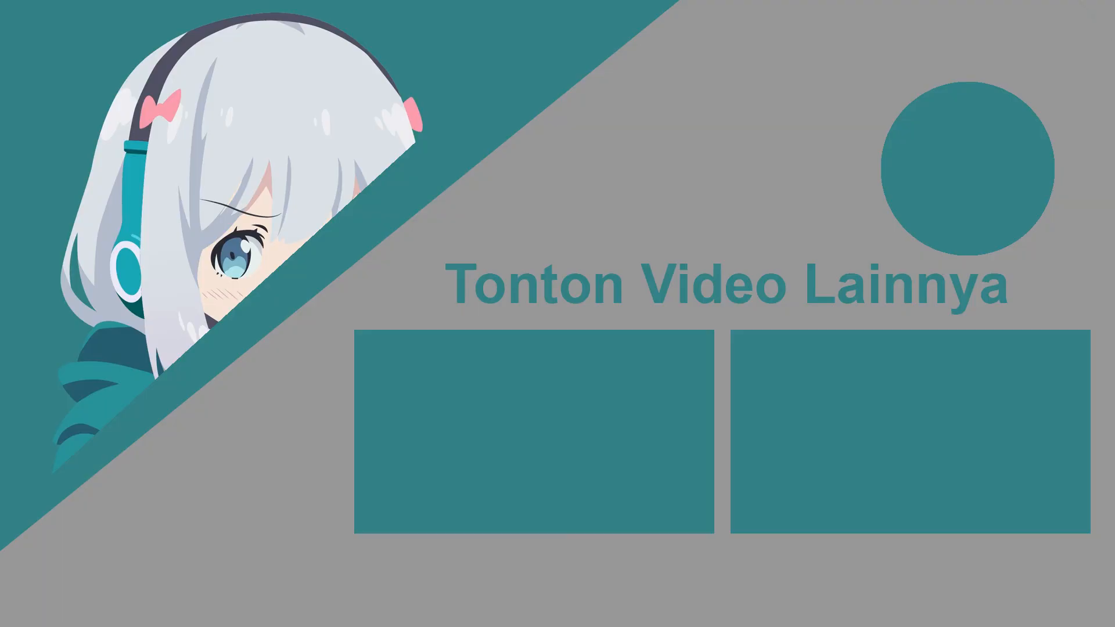